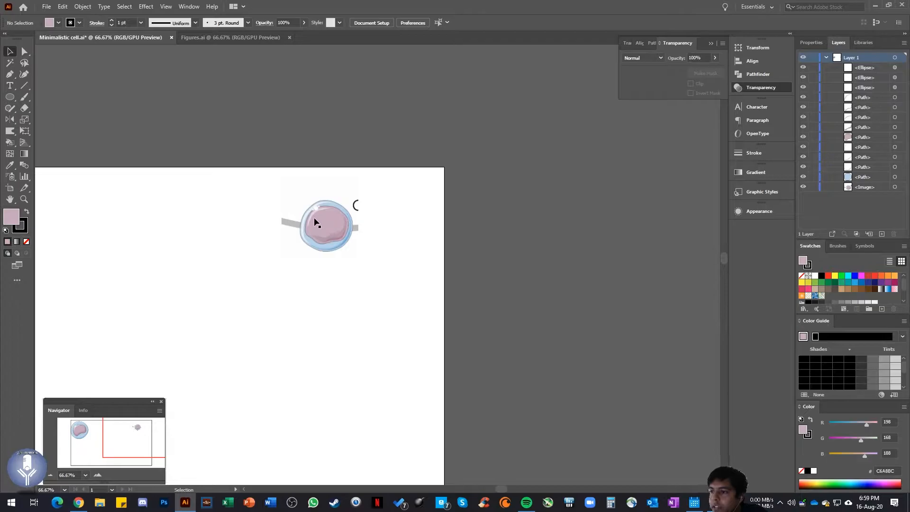
Examine the small reference cell picture and the finished blue and pink cell illustration
scroll(323, 232, "up", 2)
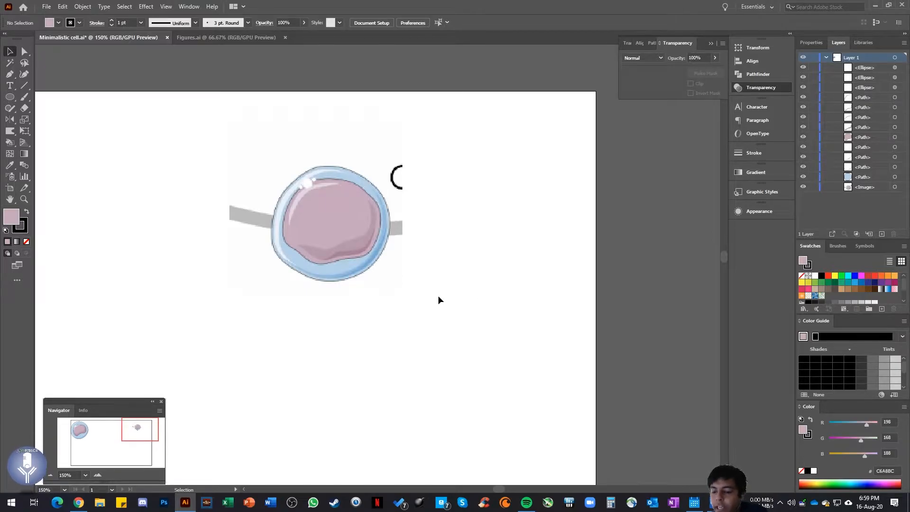
scroll(366, 240, "down", 1)
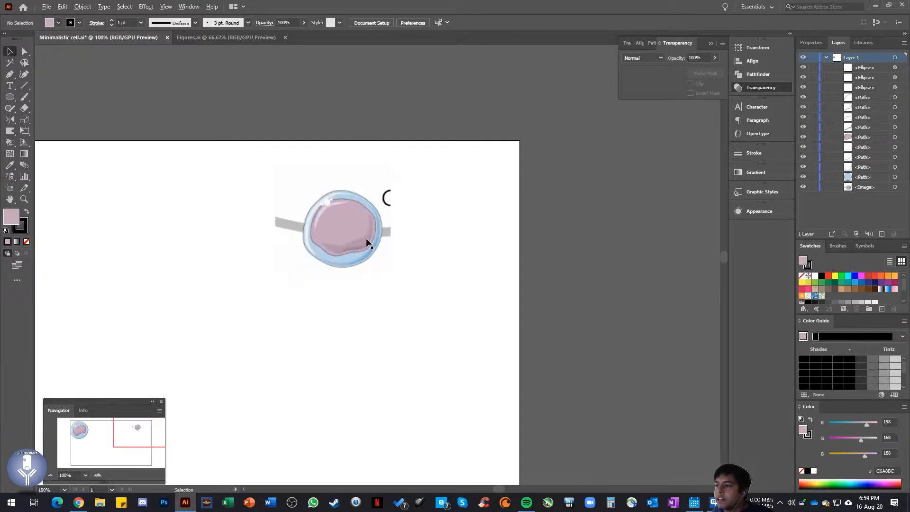
mouse_move(74, 438)
left_mouse_down()
mouse_move(123, 433)
mouse_move(86, 432)
left_mouse_up()
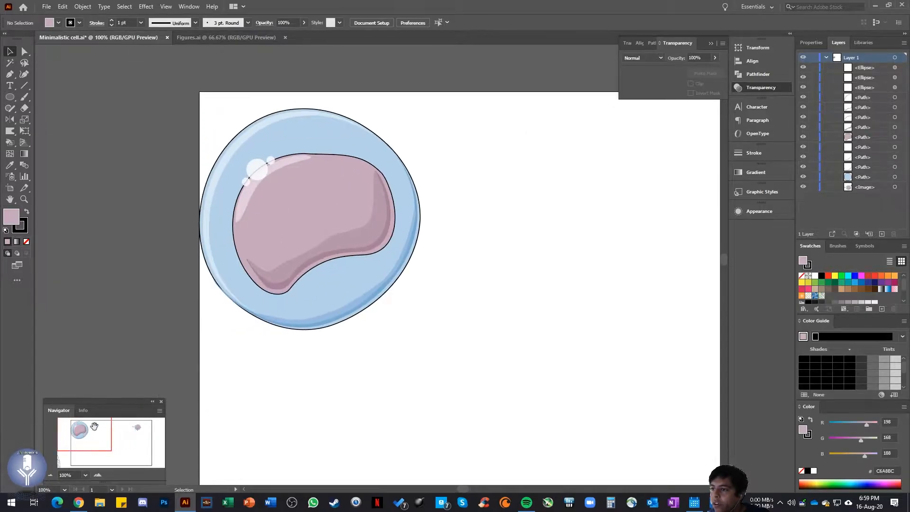
scroll(387, 309, "right", 5)
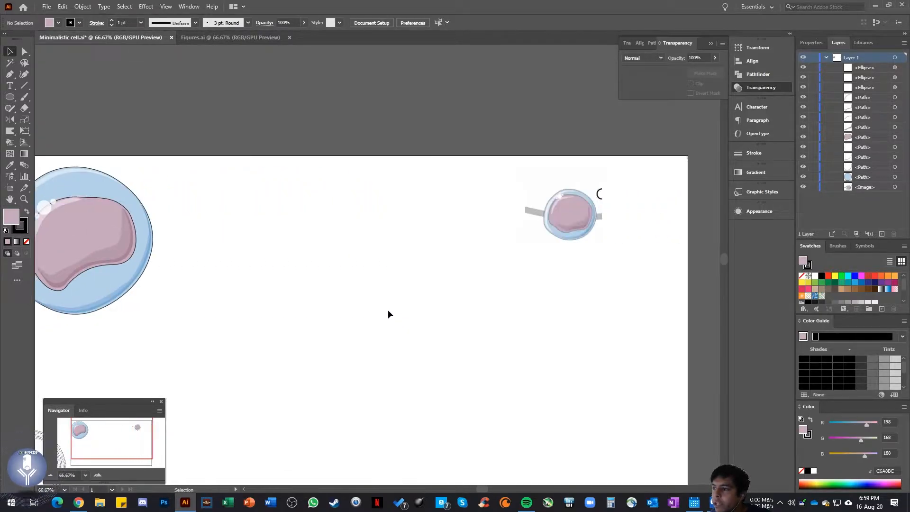
scroll(388, 309, "left", 5)
scroll(349, 299, "right", 5)
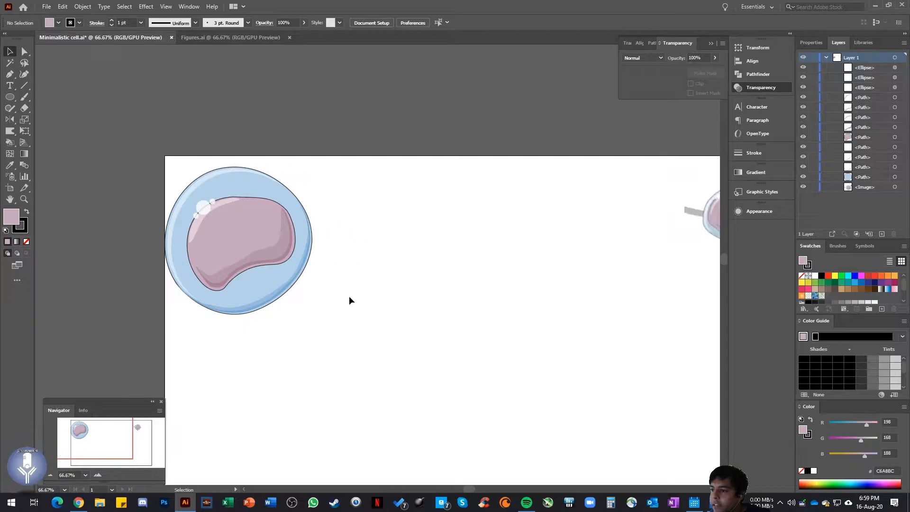
scroll(252, 258, "left", 4)
scroll(311, 272, "right", 1)
scroll(344, 265, "right", 3)
scroll(344, 265, "left", 4)
scroll(327, 275, "down", 1)
scroll(326, 275, "right", 3)
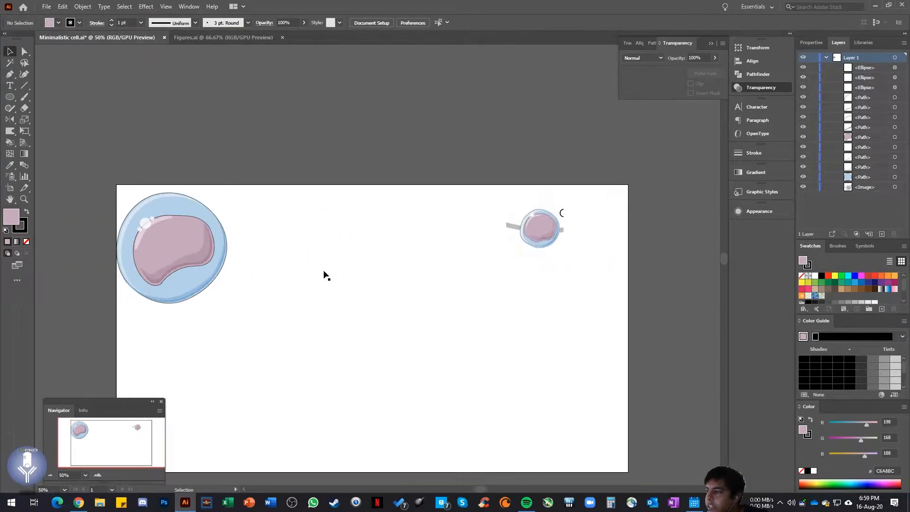
Move the whole finished cell illustration off the artboard onto the empty area above it
left_click_drag(232, 315, 92, 174)
left_click_drag(161, 210, 337, 76)
scroll(364, 250, "up", 1)
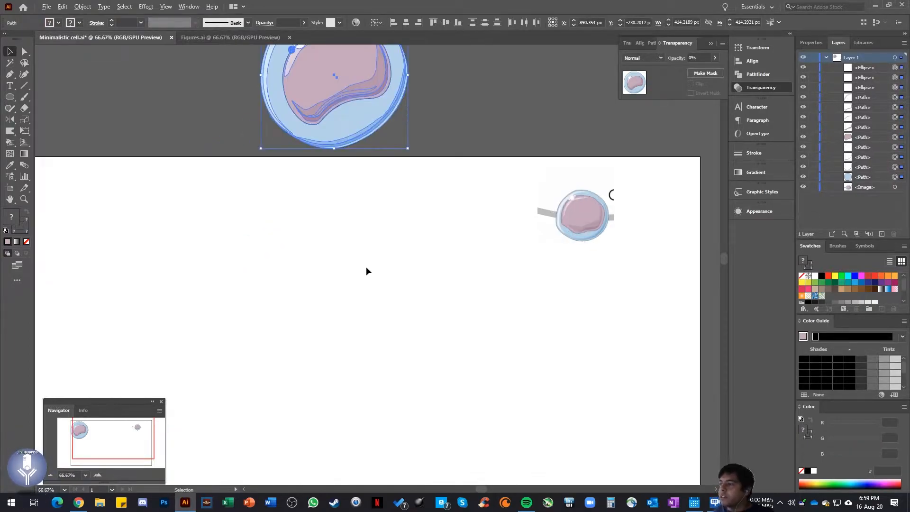
scroll(365, 266, "right", 2)
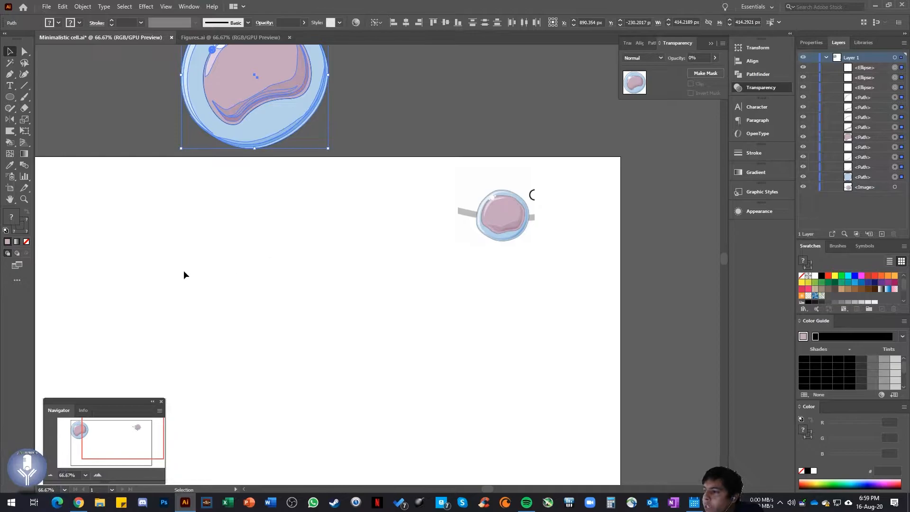
Draw a circle about 317 px in diameter on the artboard, well away from the reference picture, with the Ellipse tool
left_click(14, 99)
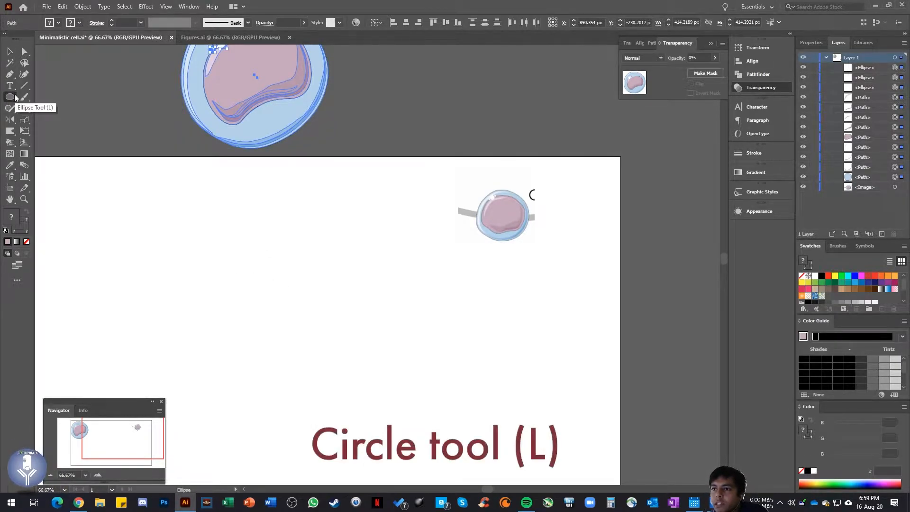
scroll(226, 281, "left", 4)
scroll(226, 280, "down", 1)
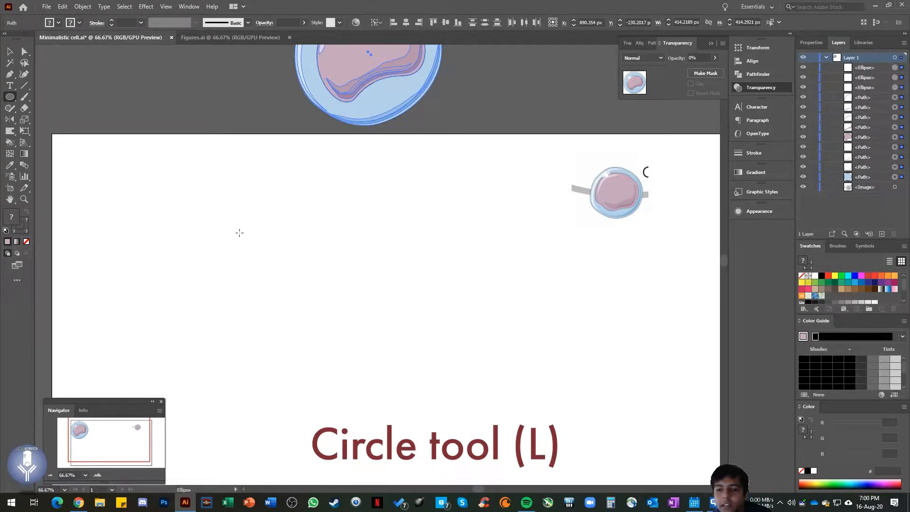
scroll(240, 232, "down", 1)
scroll(239, 232, "left", 2)
scroll(239, 232, "right", 3)
scroll(239, 233, "left", 4)
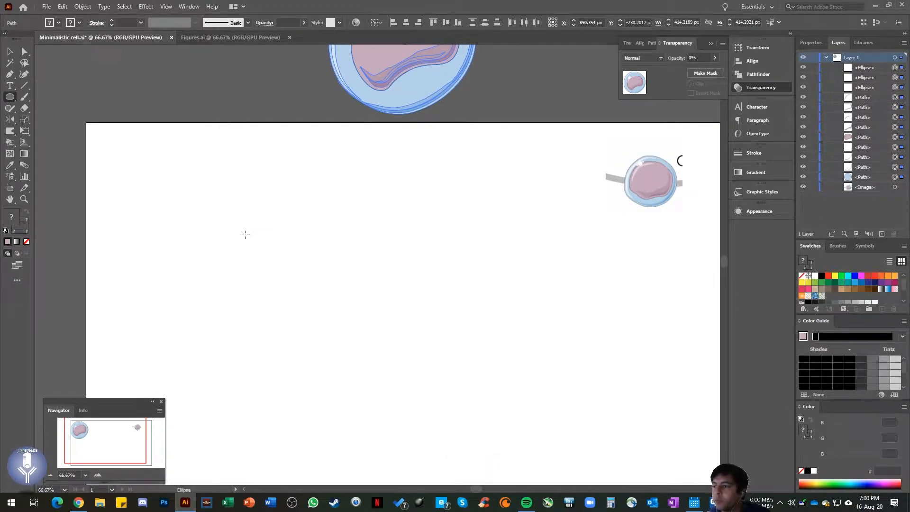
scroll(244, 234, "down", 2)
scroll(245, 235, "right", 4)
left_click_drag(135, 168, 261, 288)
key("v")
Shift the finished cell slightly above the artboard and bring the reference picture down level with the new circle
scroll(285, 215, "up", 5)
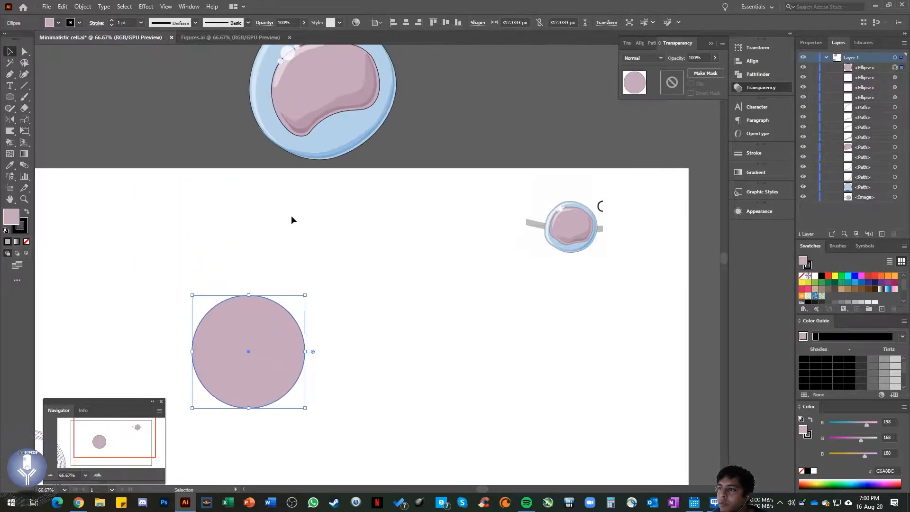
left_click_drag(231, 77, 325, 118)
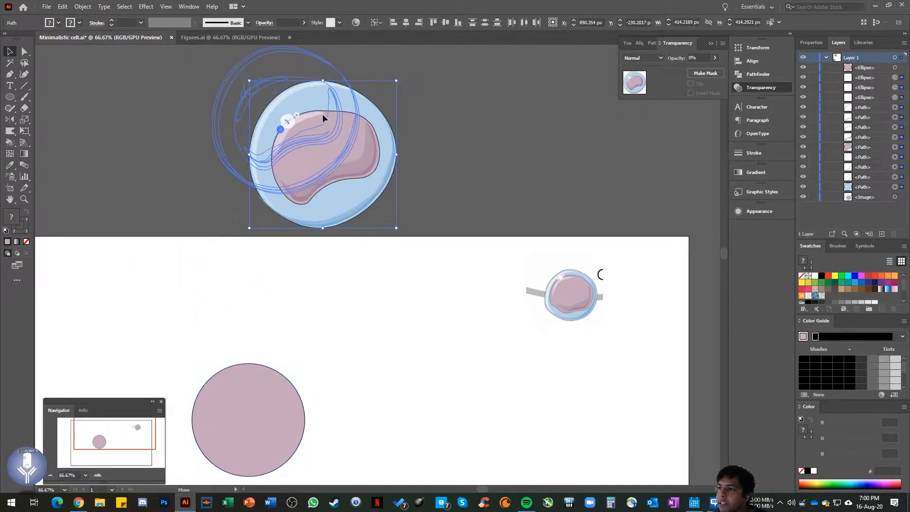
scroll(325, 349, "down", 6)
left_click_drag(584, 129, 611, 260)
scroll(532, 266, "left", 2)
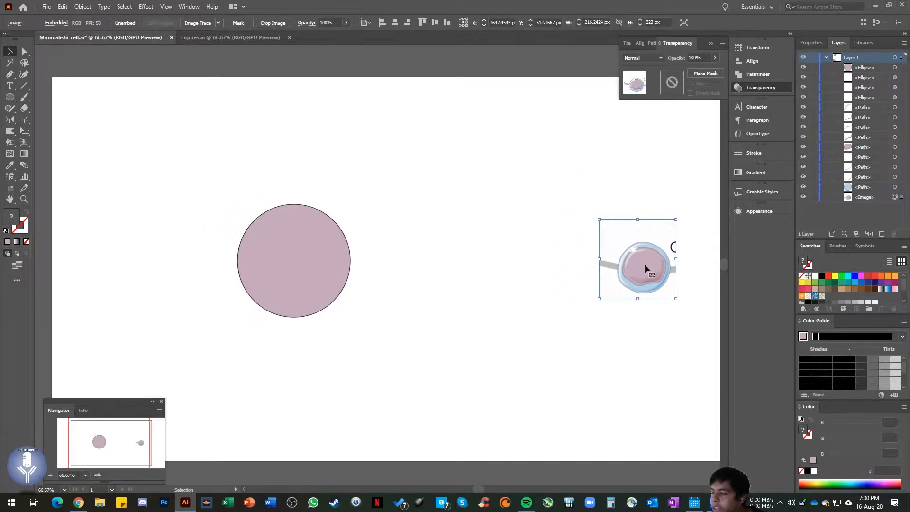
left_click(493, 274)
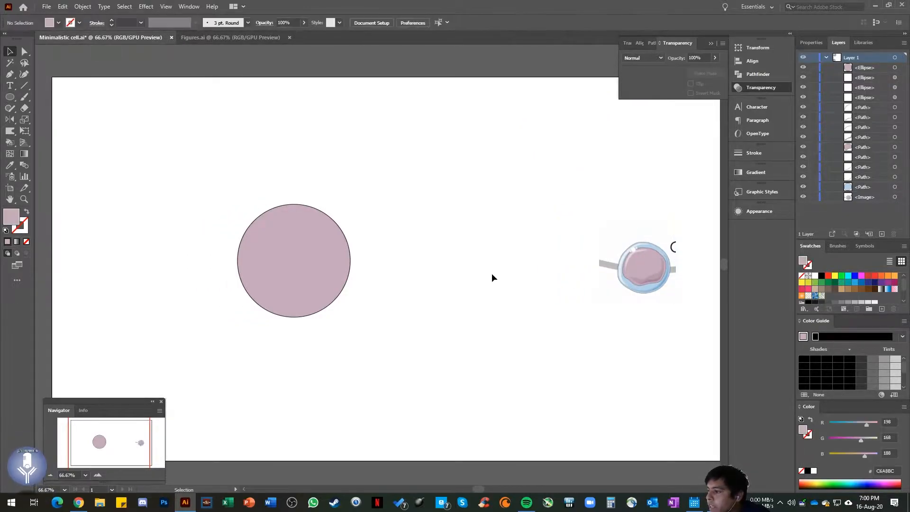
Reshape the circle into an irregular, rounded cell outline about 312 by 290 px with an enlarged Warp brush
left_click(331, 301)
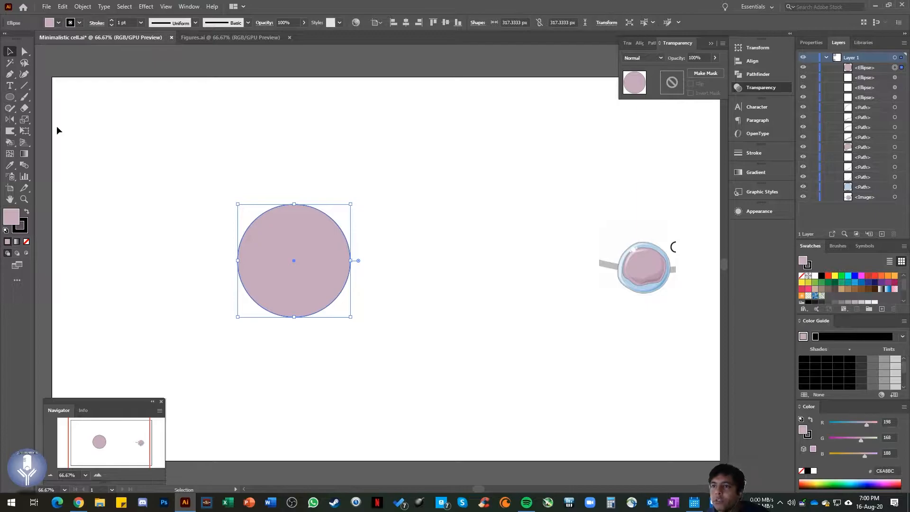
left_click(11, 133)
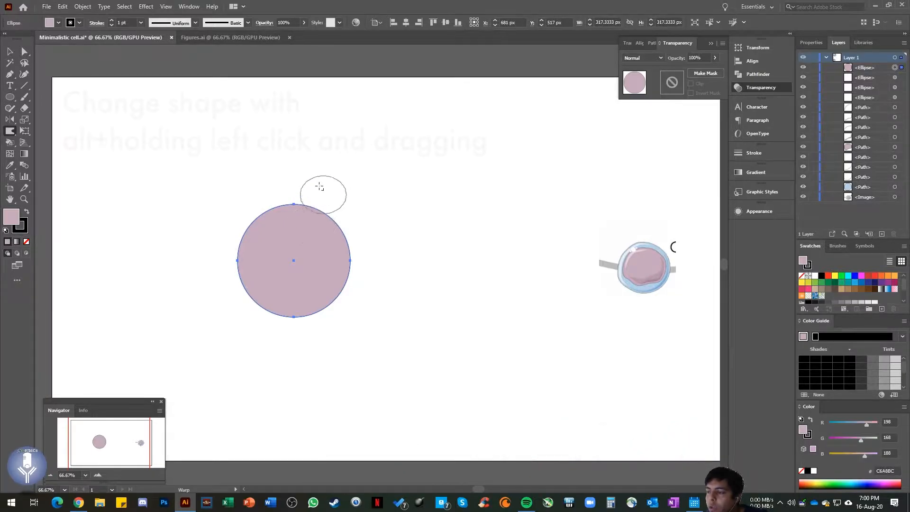
mouse_move(311, 185)
left_mouse_down()
mouse_move(396, 106)
mouse_move(325, 166)
mouse_move(397, 146)
mouse_move(412, 115)
mouse_move(354, 156)
mouse_move(369, 141)
mouse_move(333, 158)
left_mouse_up()
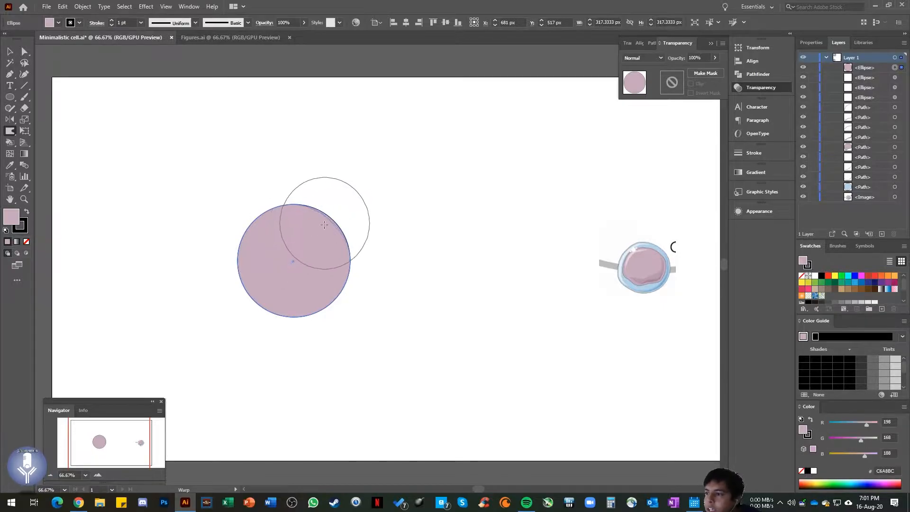
mouse_move(320, 226)
left_mouse_down()
mouse_move(253, 246)
mouse_move(309, 308)
mouse_move(311, 222)
mouse_move(271, 230)
mouse_move(271, 241)
mouse_move(280, 231)
mouse_move(275, 243)
mouse_move(368, 276)
mouse_move(293, 248)
mouse_move(316, 247)
mouse_move(294, 225)
mouse_move(284, 225)
mouse_move(372, 275)
mouse_move(312, 236)
mouse_move(319, 231)
mouse_move(338, 248)
mouse_move(345, 273)
left_mouse_up()
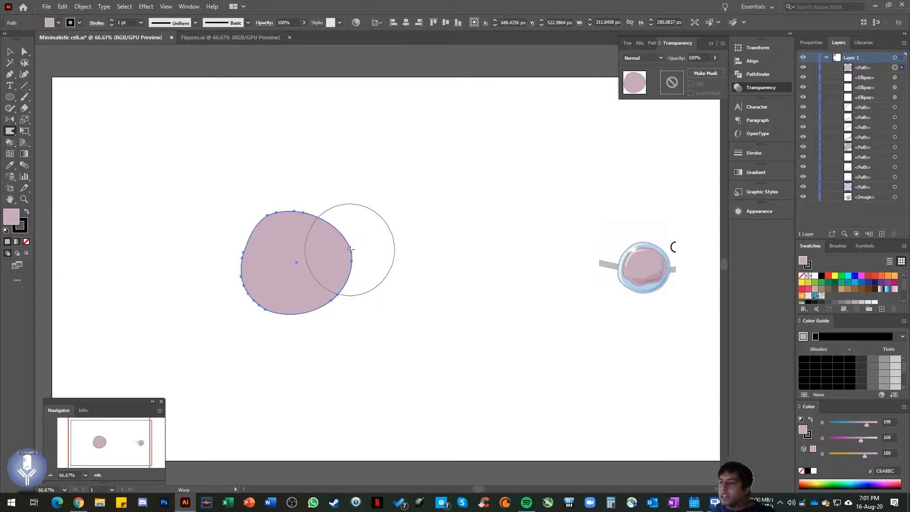
left_click(10, 51)
left_click(445, 303)
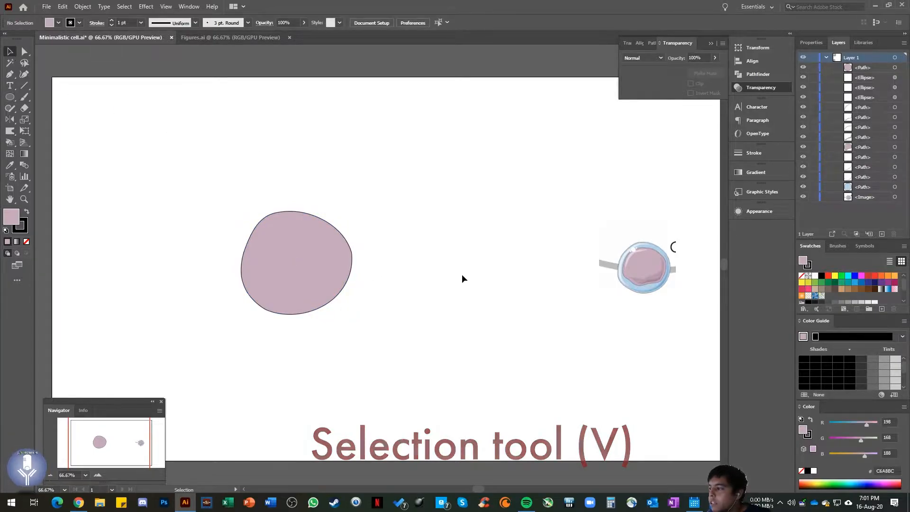
Fill the warped cell shape with the light blue #BAD0E3 sampled from the reference cell's outer ring
left_click(312, 262)
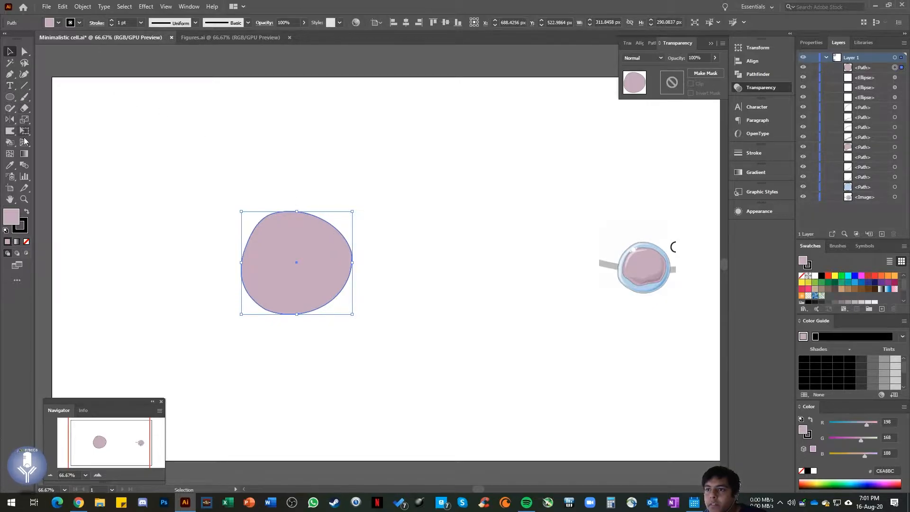
left_click(13, 168)
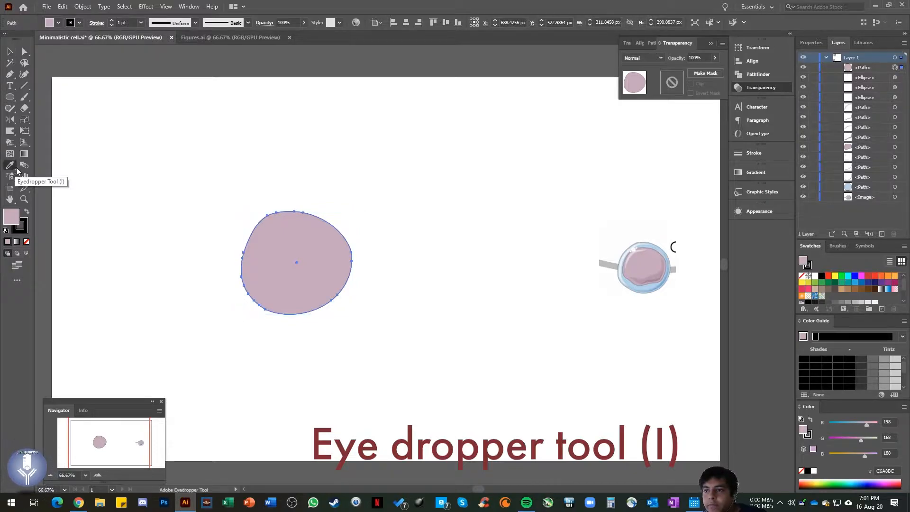
left_click(660, 248)
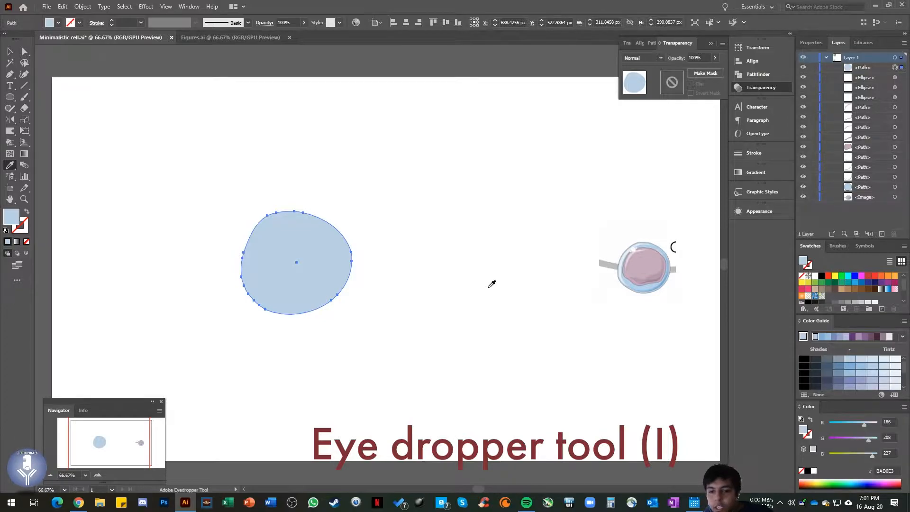
scroll(459, 285, "right", 2)
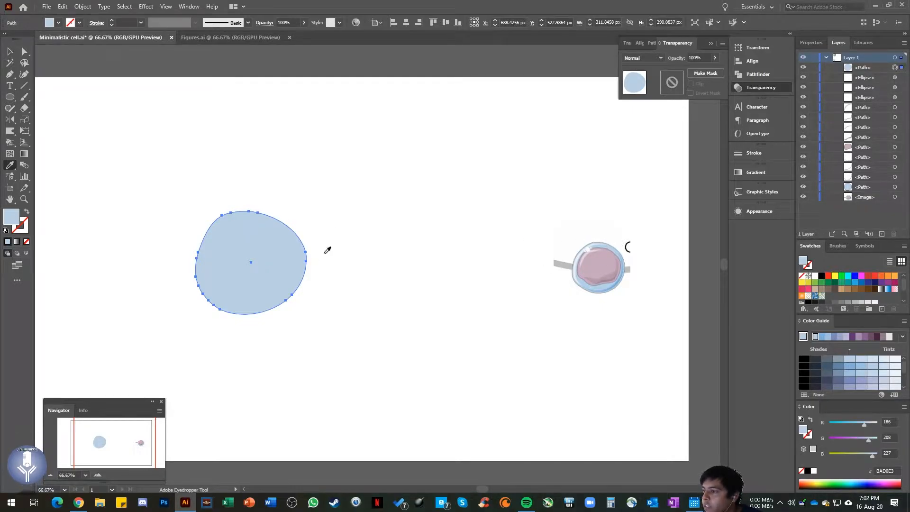
Give the blue cell shape a 1 pt black stroke
key("v")
left_click(303, 319)
left_click(246, 284)
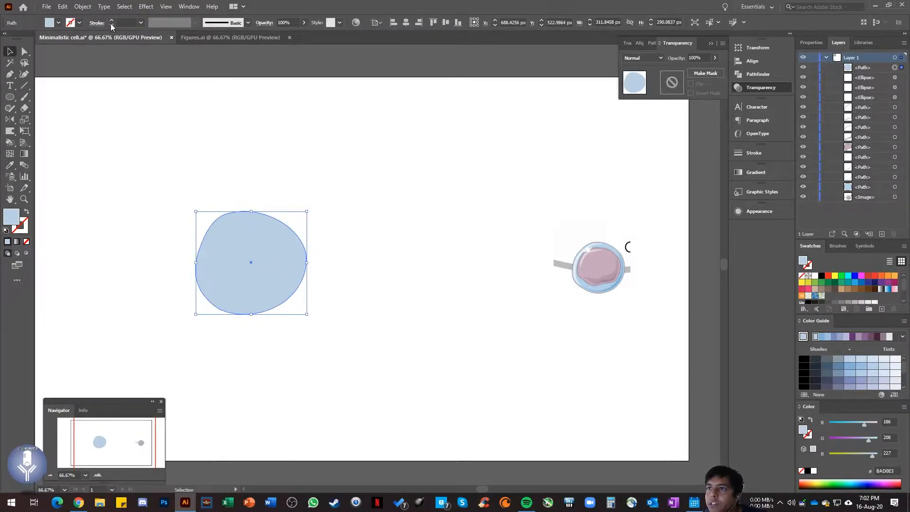
left_click(79, 23)
left_click(26, 38)
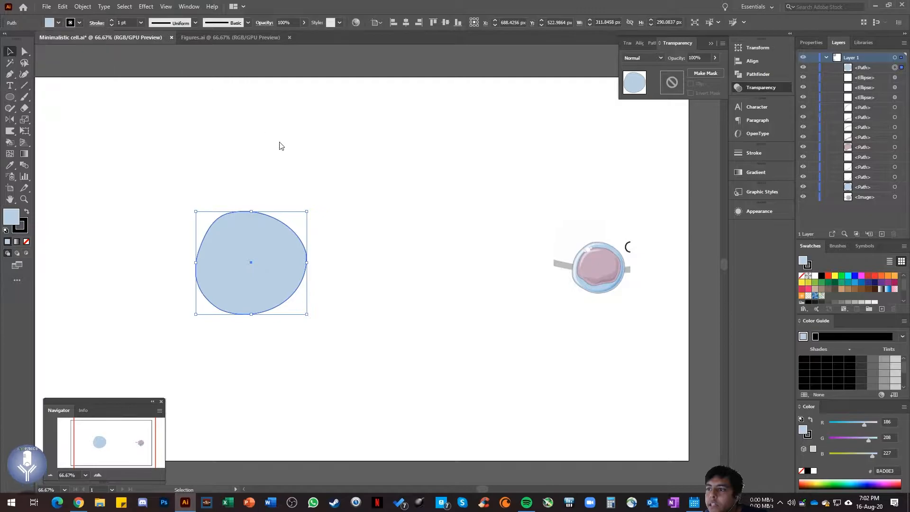
left_click(383, 320)
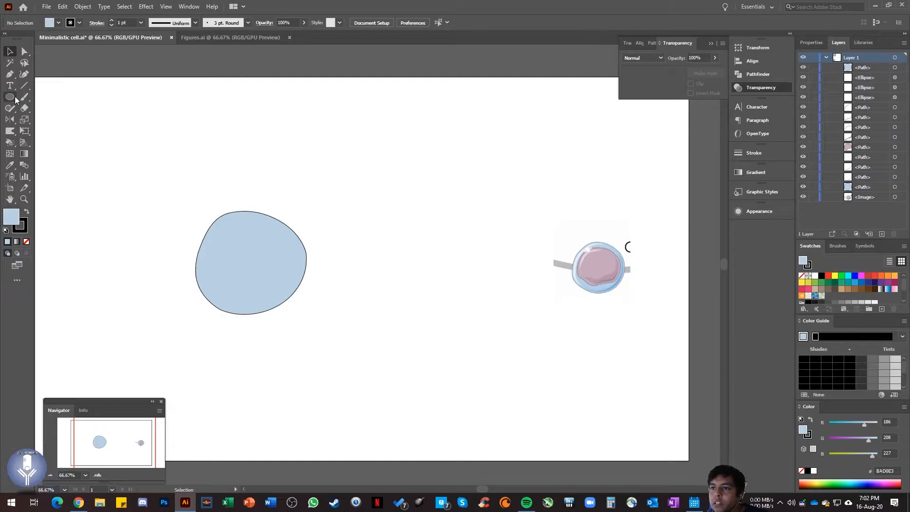
Duplicate the blue cell shape and scale the copy down proportionally to about 220 px across
left_click(298, 268)
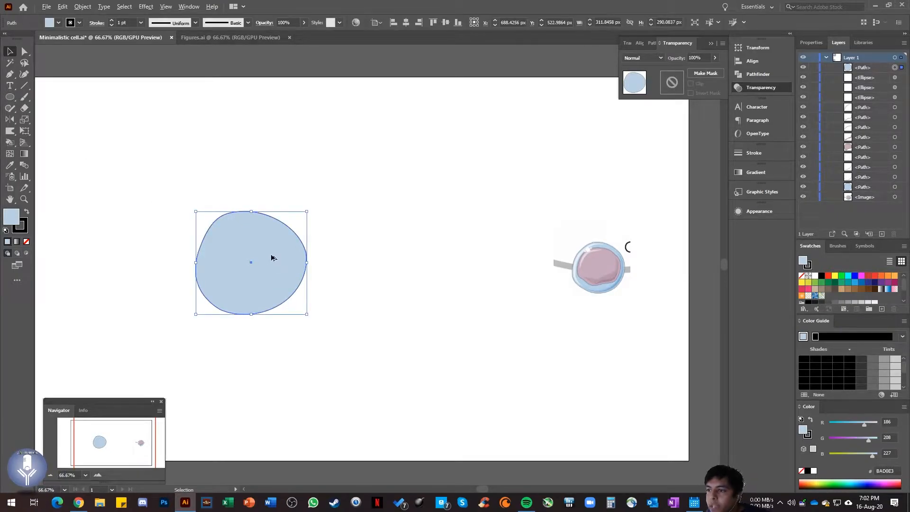
left_click_drag(276, 260, 332, 260)
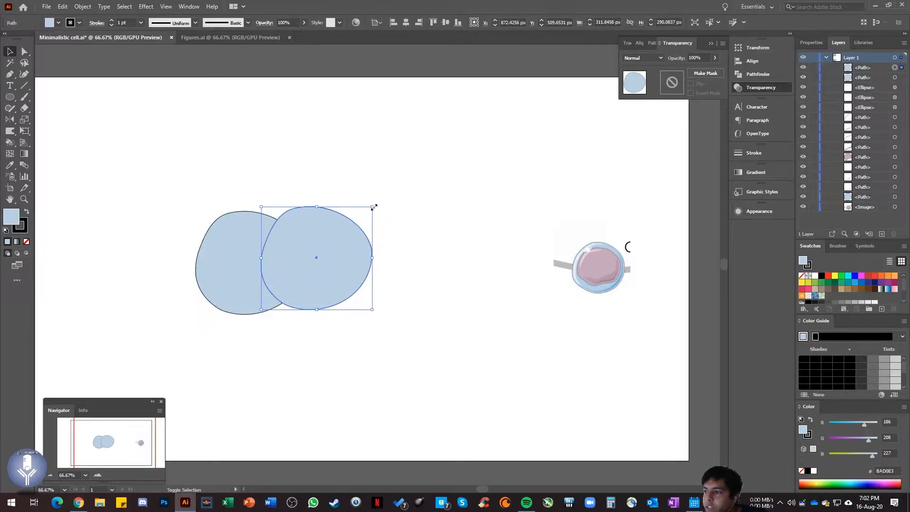
left_click_drag(371, 207, 351, 235)
Place the smaller copy inside the original cell shape, rotating it and nudging it until it sits roughly centred
left_click_drag(308, 270, 257, 265)
left_click_drag(294, 221, 247, 211)
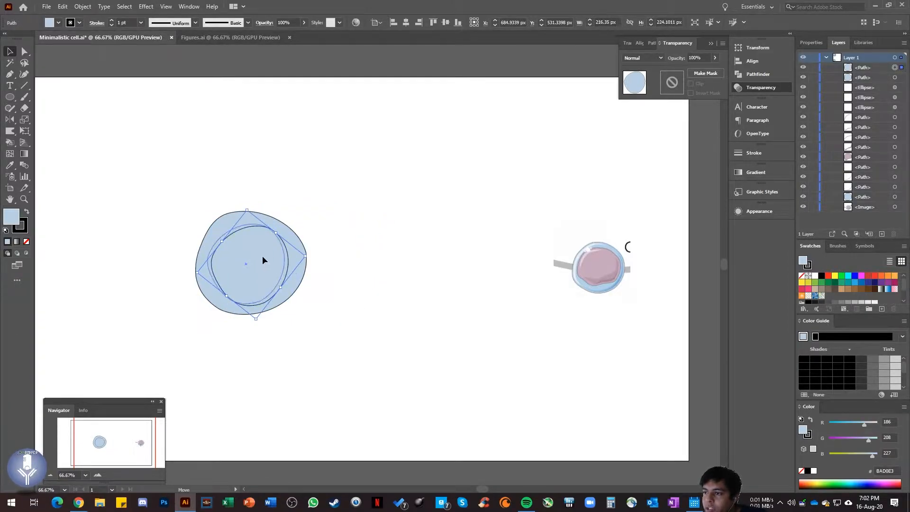
key("Right")
key("Right")
key("Right")
key("Right")
key("Down")
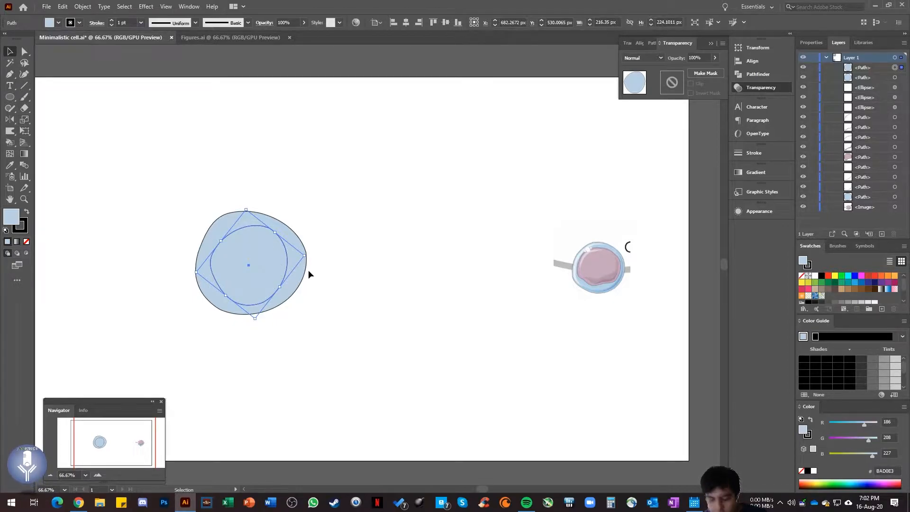
Warp the inner shape's lower edge and side inward to form an irregular nucleus about 203 by 205 px
key("shift+r")
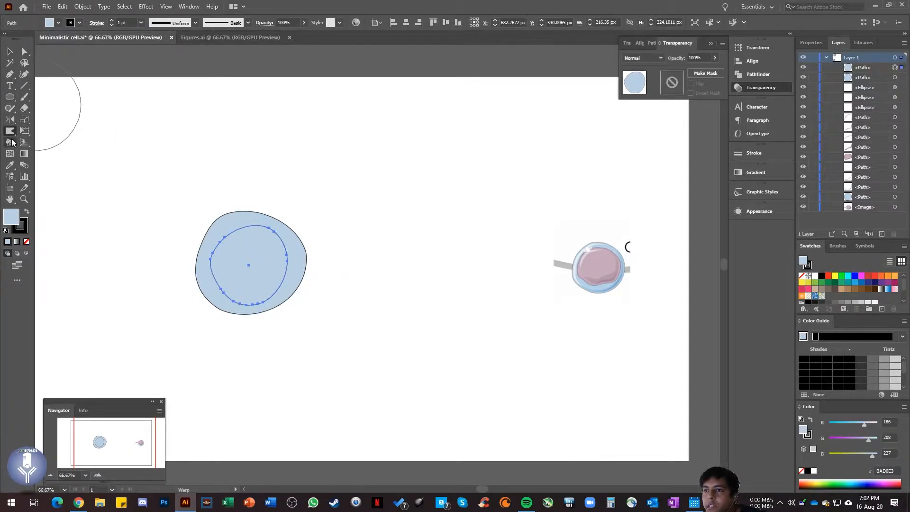
scroll(265, 308, "up", 2)
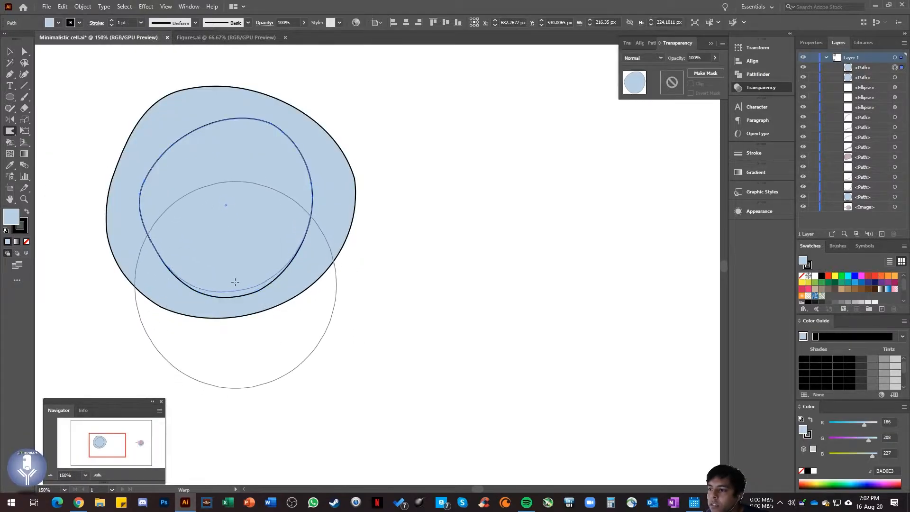
mouse_move(256, 255)
left_mouse_down()
mouse_move(305, 208)
mouse_move(303, 223)
mouse_move(307, 187)
mouse_move(262, 205)
left_mouse_up()
mouse_move(137, 183)
left_mouse_down()
mouse_move(170, 215)
mouse_move(193, 199)
mouse_move(242, 207)
left_mouse_up()
key("ctrl+minus")
key("ctrl+minus")
key("v")
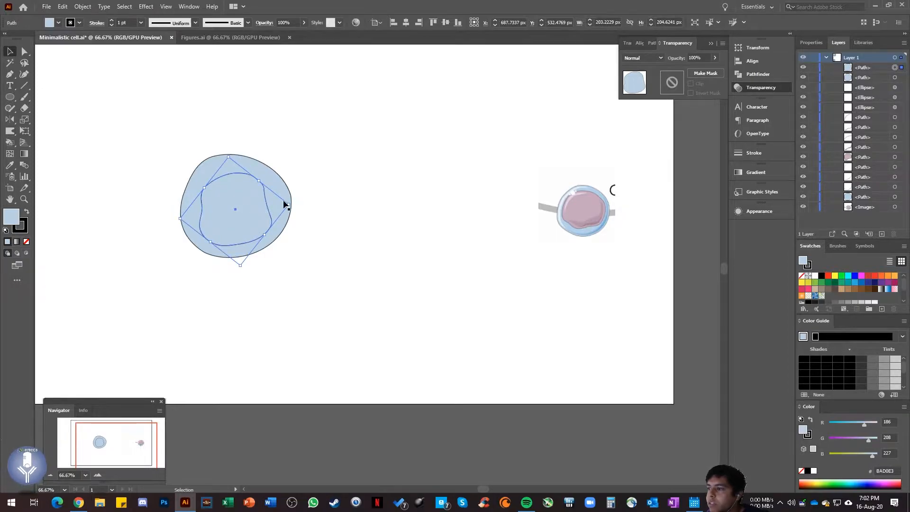
key("shift+e")
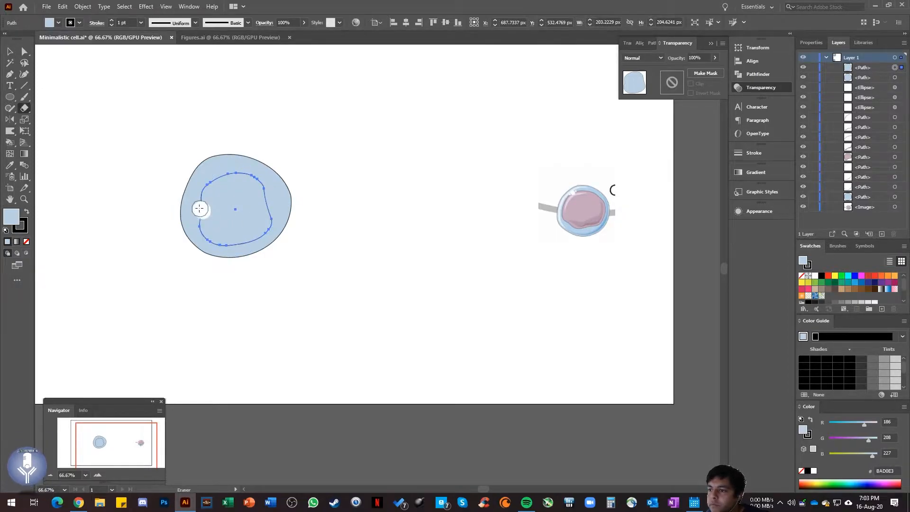
Warp the nucleus outline further, pushing a deep indentation into its right side, to about 213 by 213 px overall
key("shift+r")
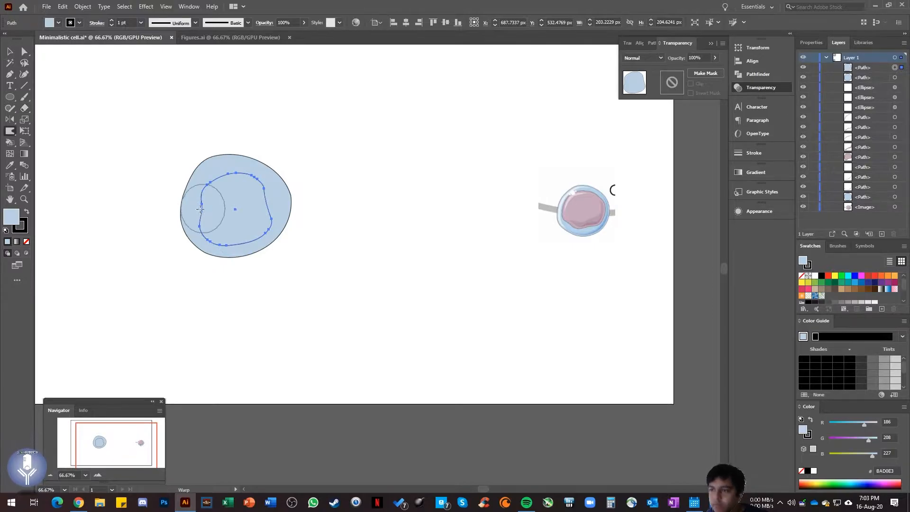
scroll(210, 203, "up", 2)
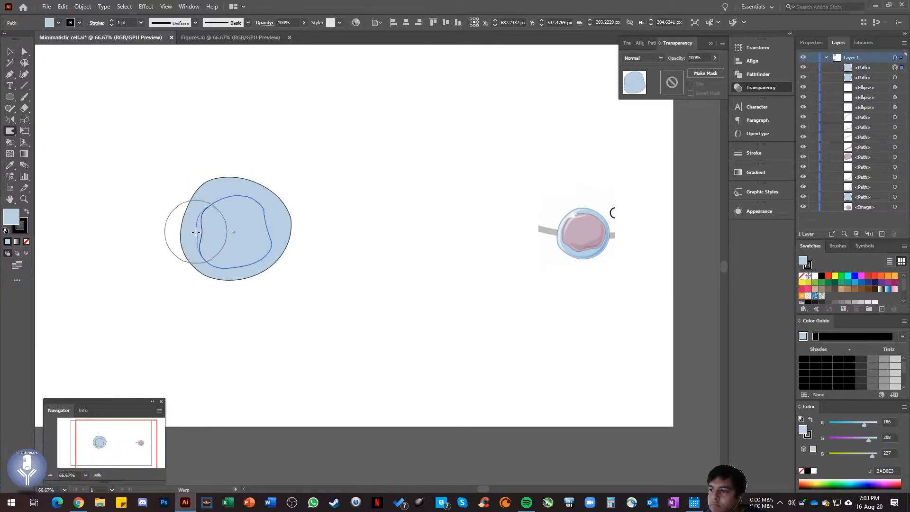
mouse_move(247, 266)
left_mouse_down()
mouse_move(244, 252)
mouse_move(259, 257)
mouse_move(249, 256)
mouse_move(277, 238)
mouse_move(257, 204)
mouse_move(296, 224)
left_mouse_up()
key("v")
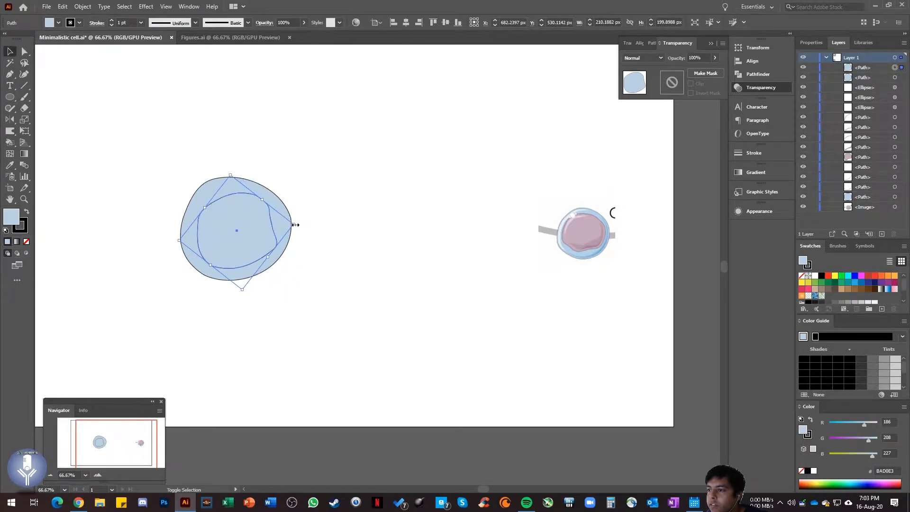
left_click(297, 242)
left_click(263, 234)
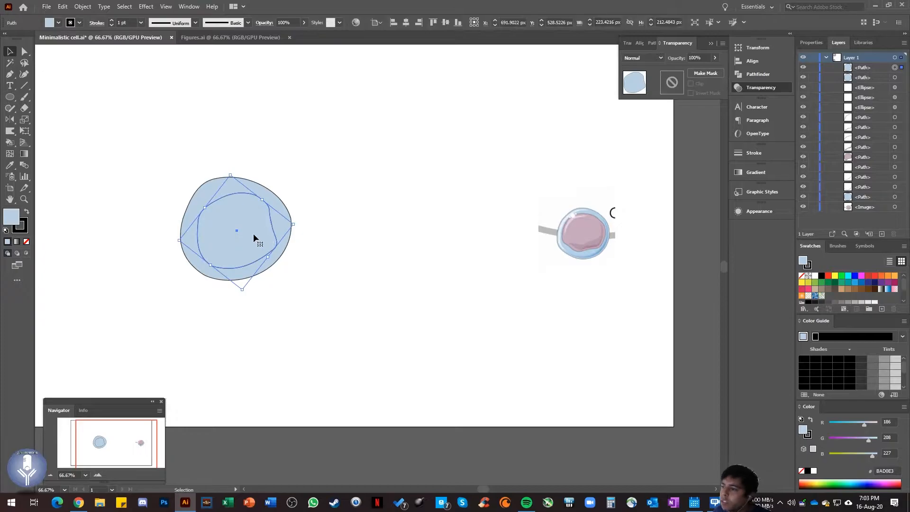
scroll(251, 234, "up", 1)
key("shift+r")
mouse_move(284, 266)
left_mouse_down()
mouse_move(275, 244)
mouse_move(245, 255)
mouse_move(280, 225)
mouse_move(288, 270)
mouse_move(281, 209)
mouse_move(254, 227)
mouse_move(270, 187)
mouse_move(269, 222)
mouse_move(285, 216)
left_mouse_up()
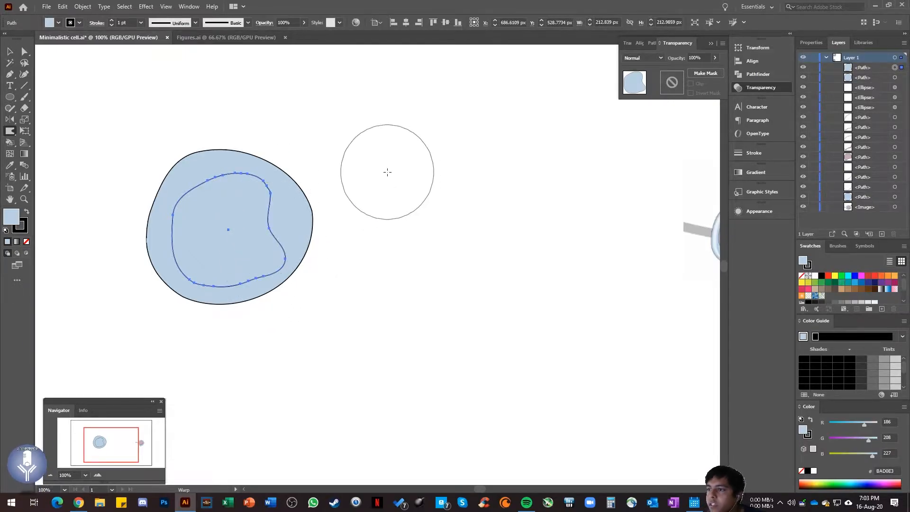
key("v")
left_click(265, 218)
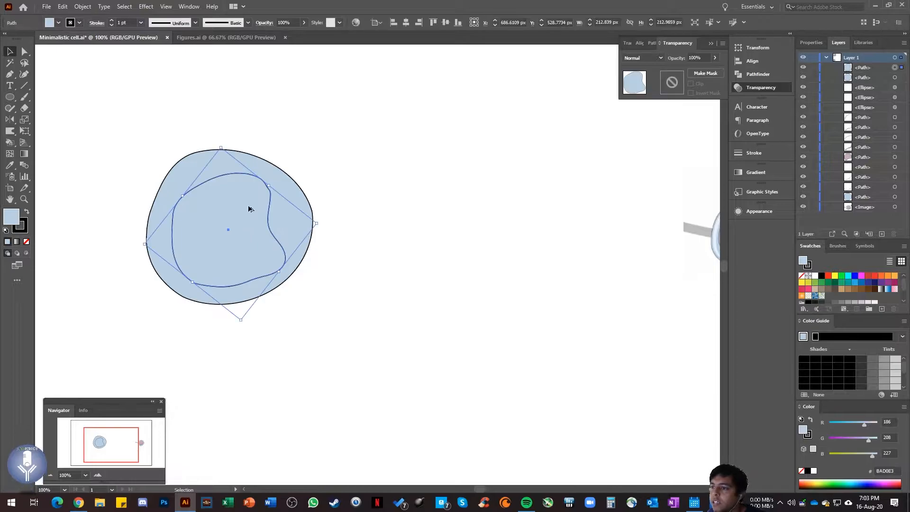
Fill the nucleus with the pink colour C6A8BC sampled from the nucleus in the reference picture
key("ctrl+minus")
scroll(252, 208, "right", 3)
key("i")
left_click(467, 217)
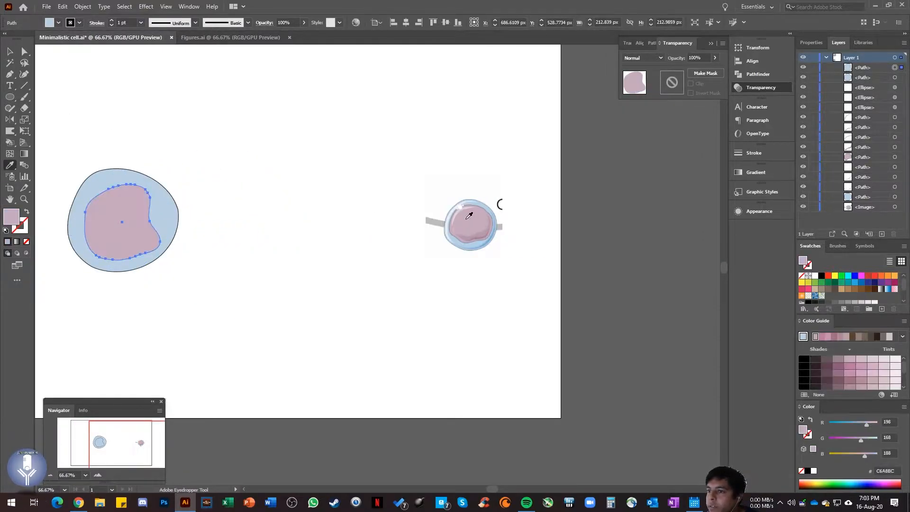
key("v")
left_click(258, 208)
scroll(276, 234, "left", 2)
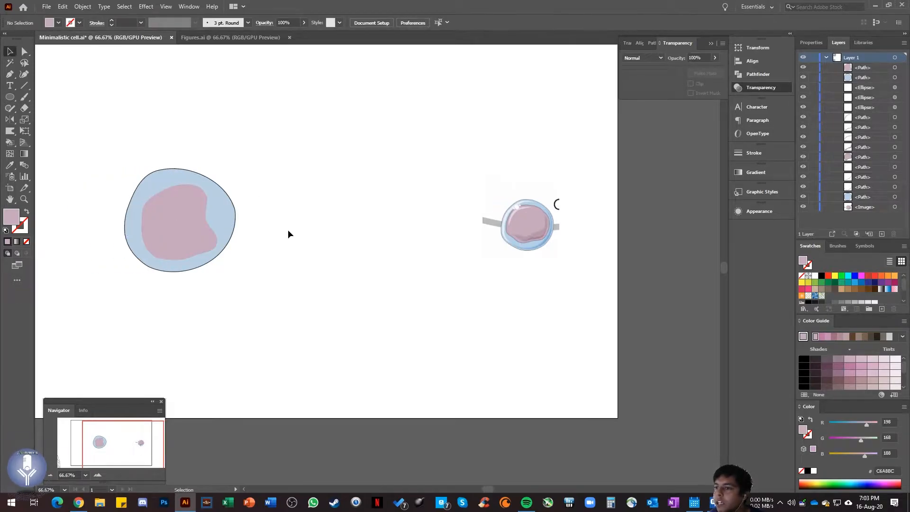
Give the pink nucleus a 1 pt black stroke
scroll(536, 217, "up", 3)
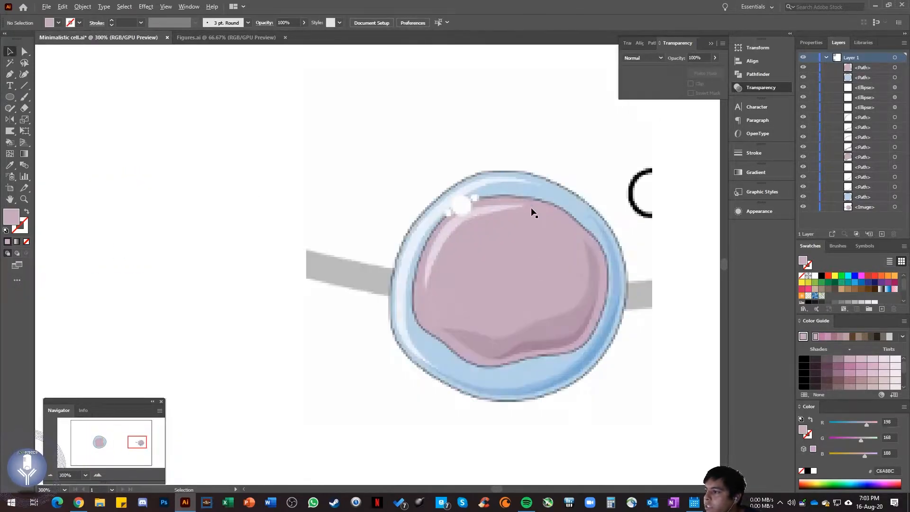
scroll(402, 223, "left", 3)
scroll(373, 219, "down", 2)
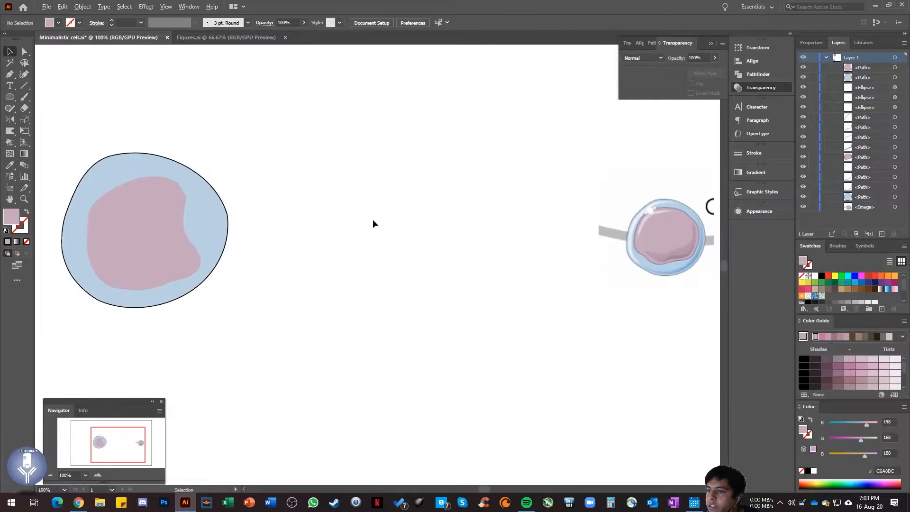
scroll(373, 219, "left", 2)
left_click(253, 213)
left_click(58, 23)
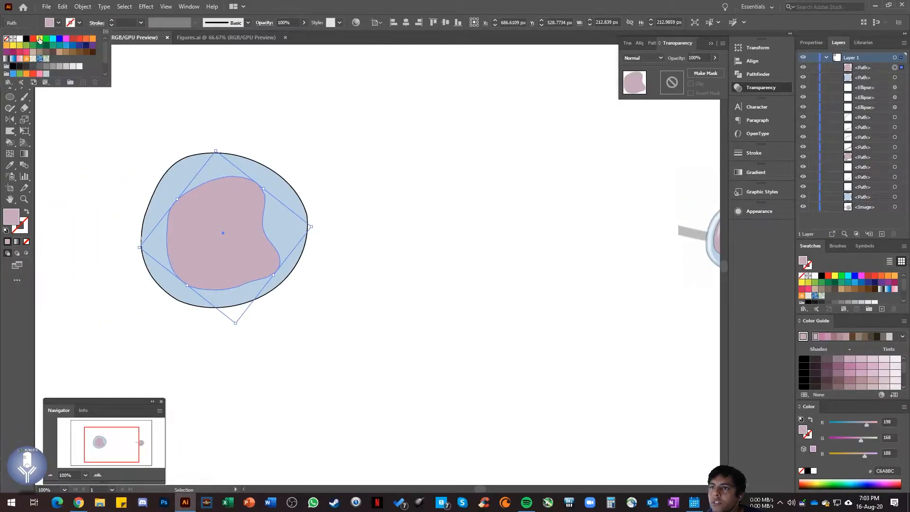
key("Escape")
left_click(424, 180)
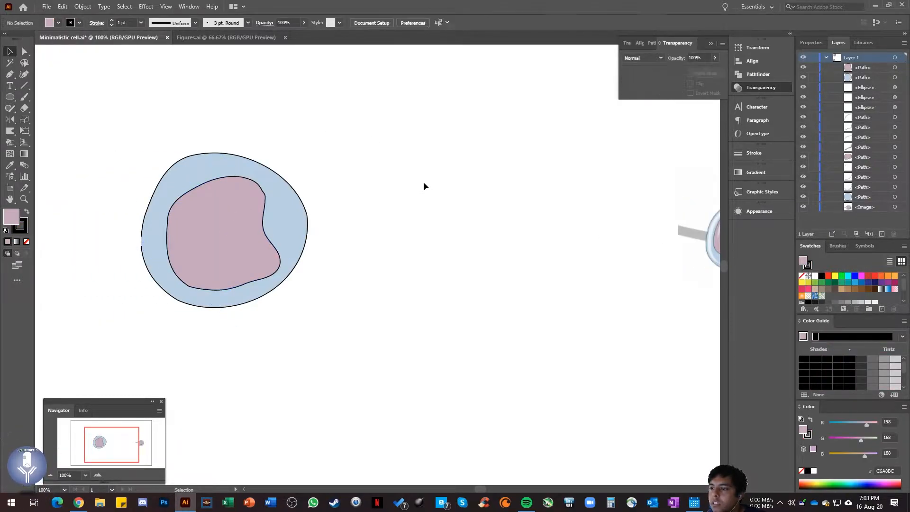
scroll(423, 181, "down", 3)
scroll(424, 183, "up", 2)
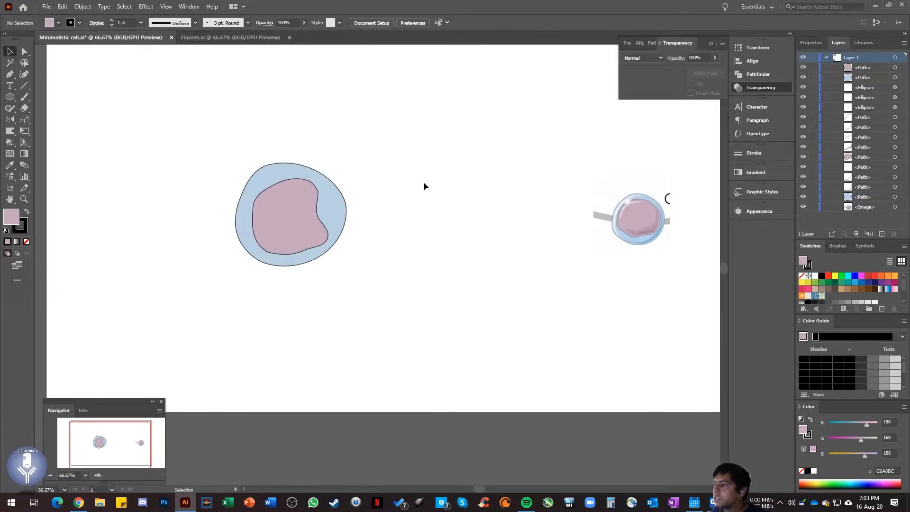
Rotate the nucleus so its indentation faces the cell's lower edge and enlarge it to about 245 by 248 px
left_click(252, 211)
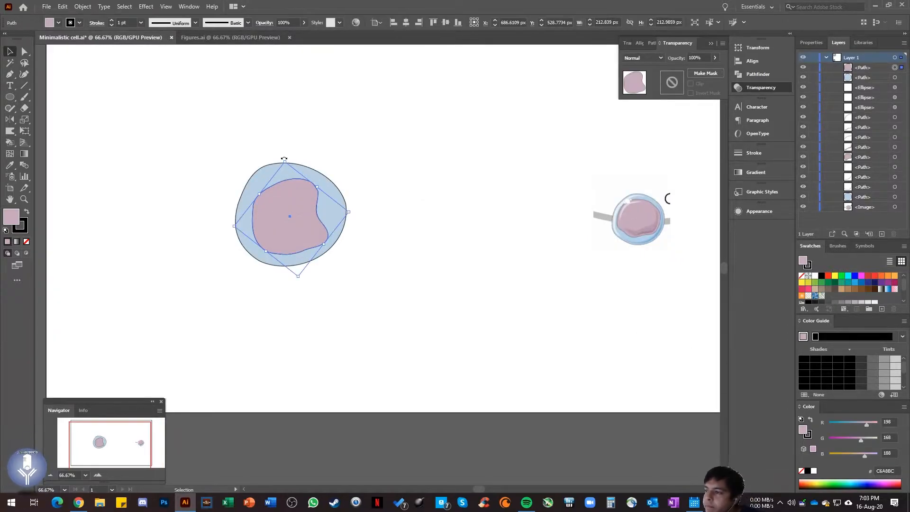
mouse_move(280, 160)
left_mouse_down()
mouse_move(299, 157)
mouse_move(273, 164)
left_mouse_up()
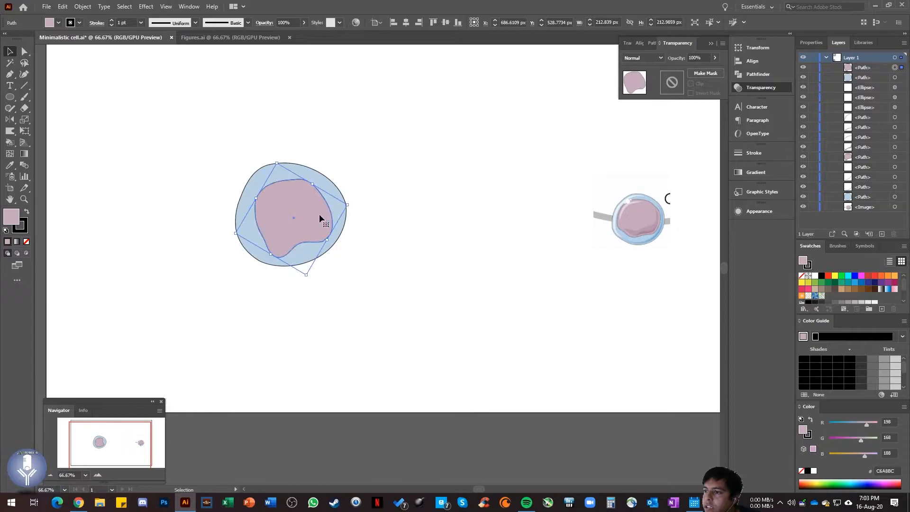
mouse_move(297, 209)
left_mouse_down()
mouse_move(290, 212)
mouse_move(312, 179)
mouse_move(302, 201)
left_mouse_up()
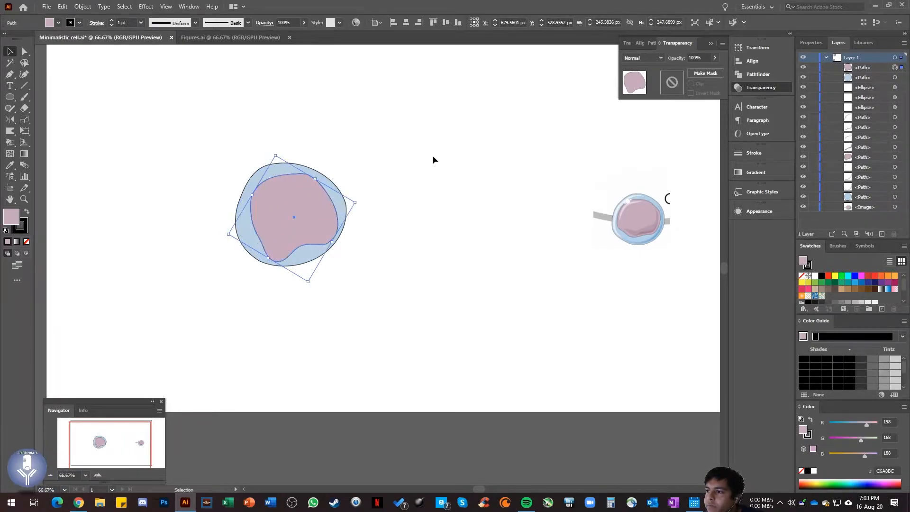
left_click(428, 159)
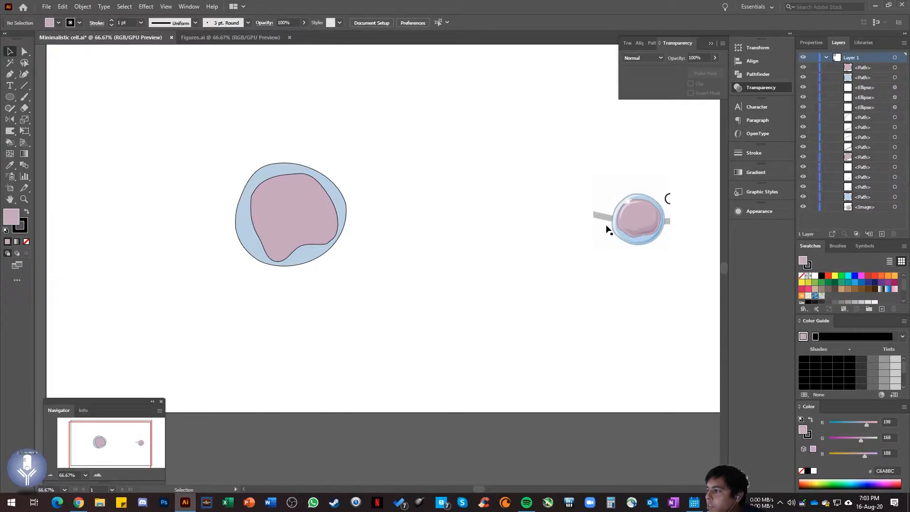
scroll(607, 229, "right", 2)
left_click(263, 213)
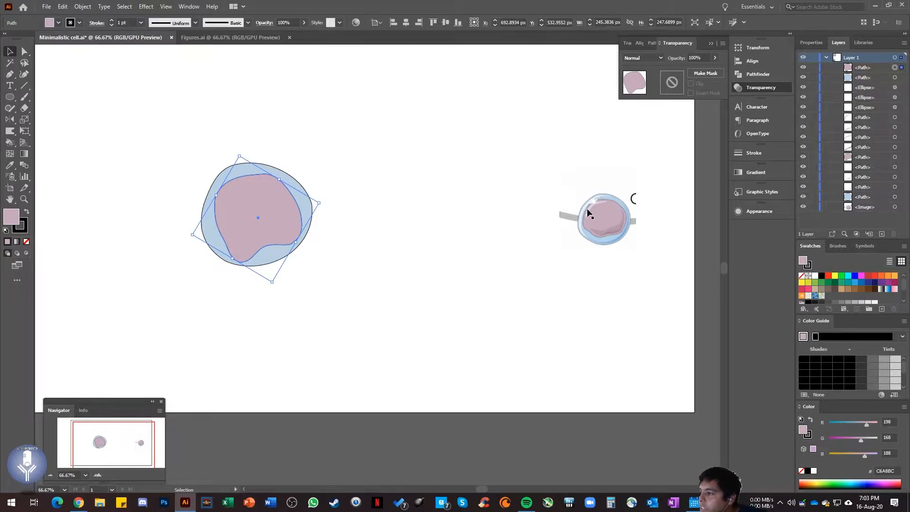
scroll(614, 211, "up", 1)
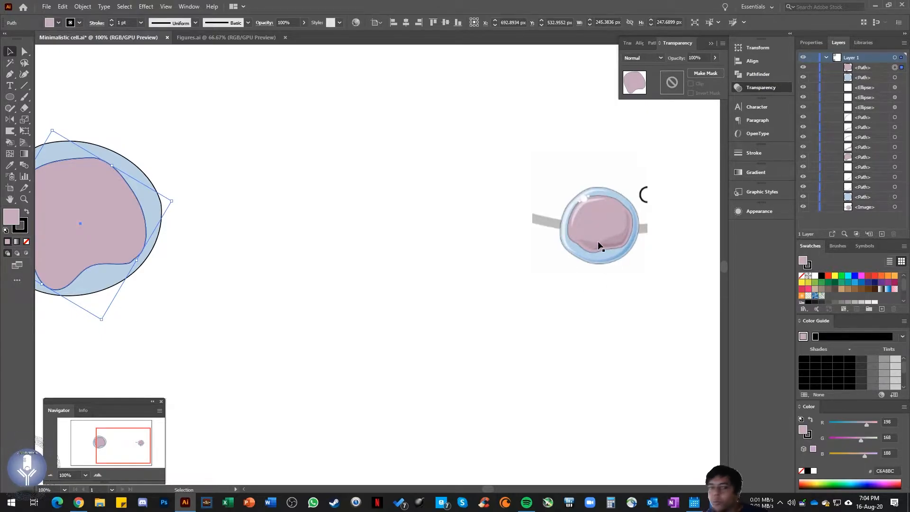
scroll(597, 244, "down", 1)
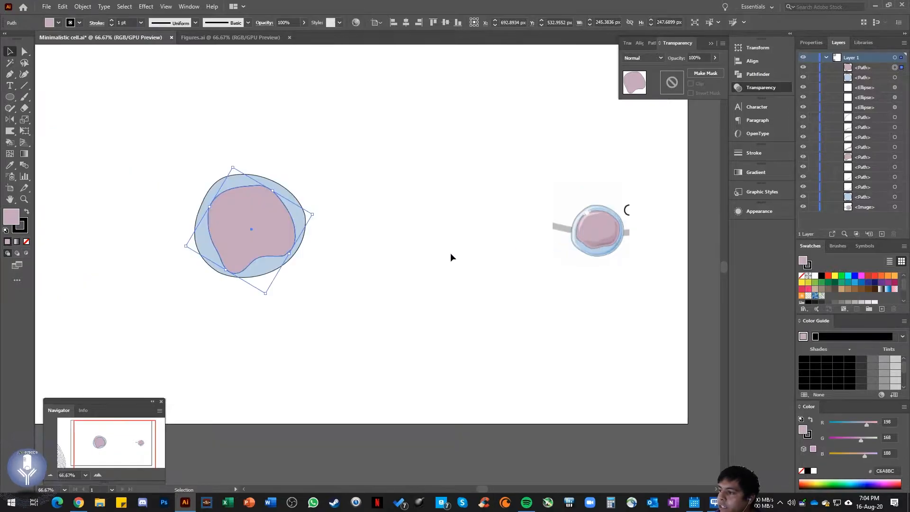
scroll(451, 256, "left", 2)
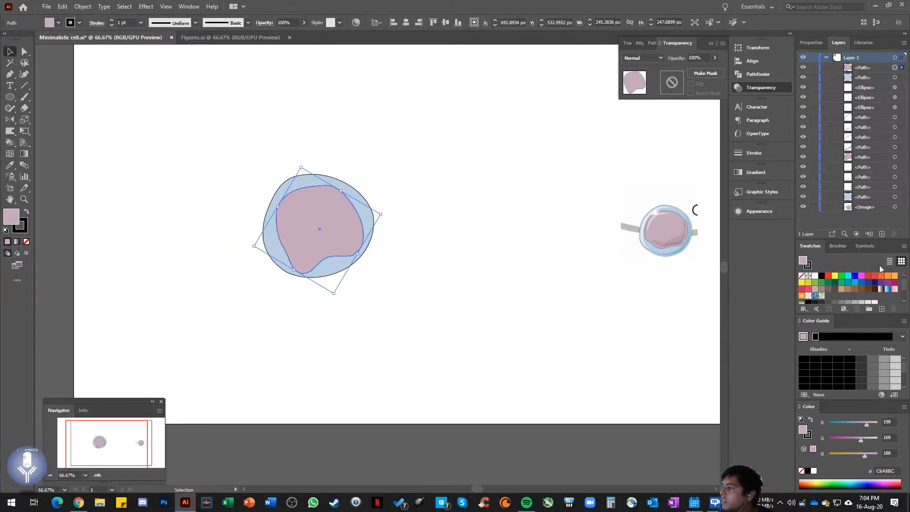
Create a new layer named T cell above Layer 1
left_click(881, 234)
double_click(858, 57)
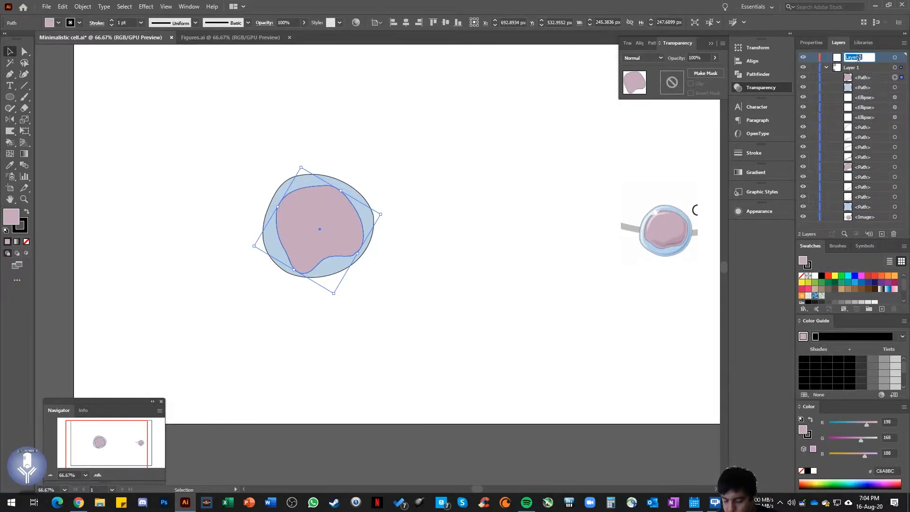
type("T cell")
key("Return")
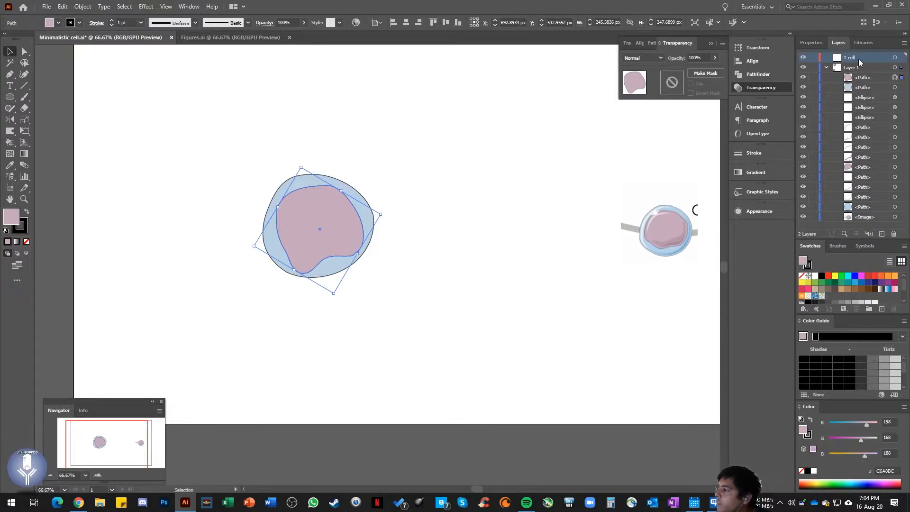
Move the nucleus and the blue cell body into the T cell layer, stacking the nucleus above the body
left_click(901, 87, "shift")
left_click_drag(864, 78, 855, 59)
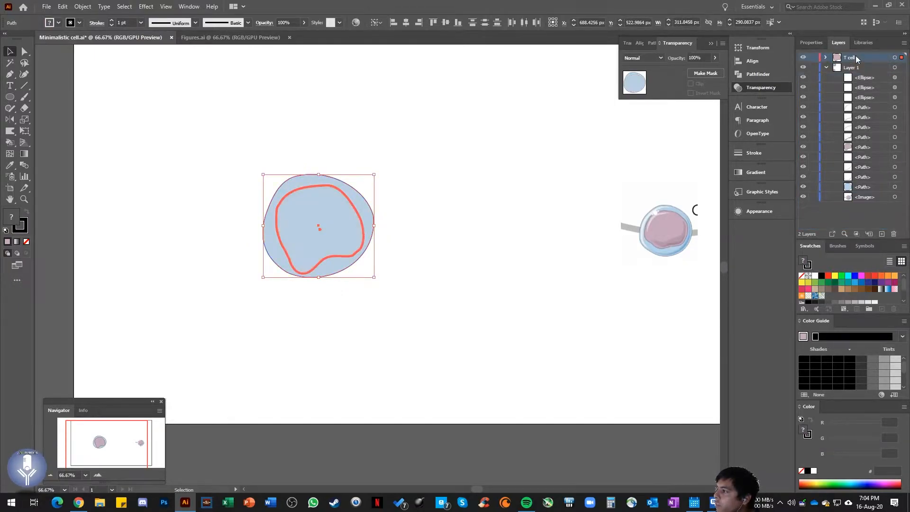
left_click(825, 67)
left_click(825, 57)
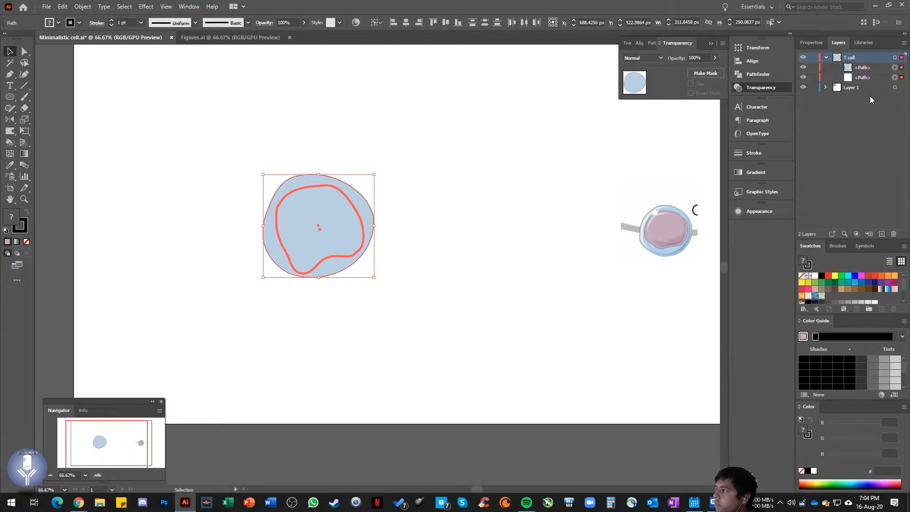
left_click_drag(868, 70, 866, 80)
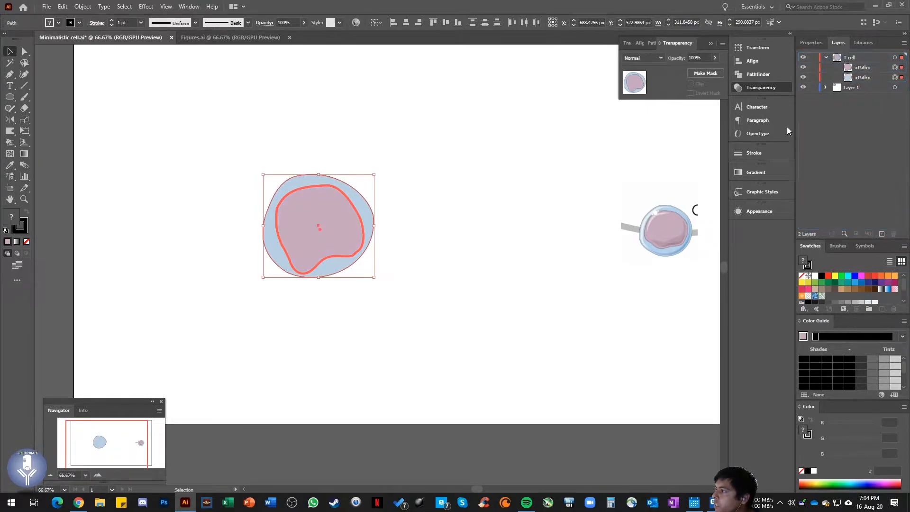
left_click(597, 158)
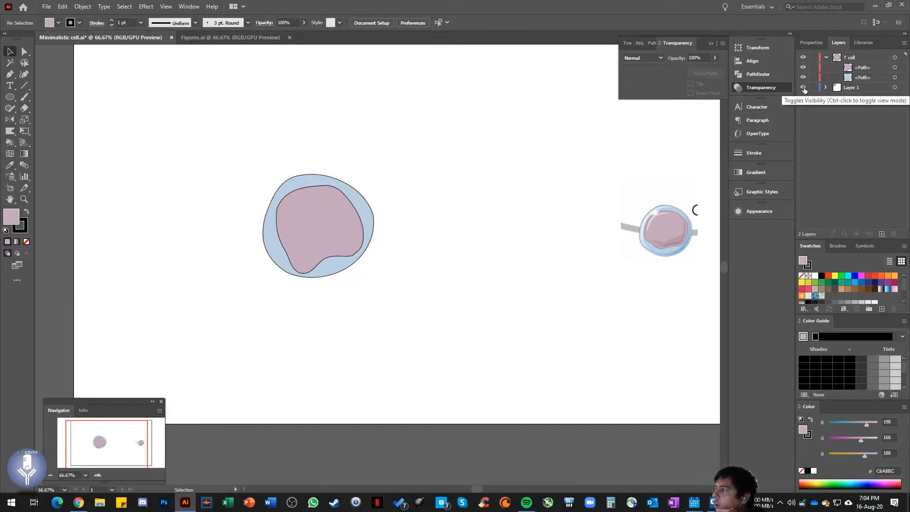
Lock Layer 1, which holds the reference picture, and test the lock by trying to select the reference cell
left_click(803, 87)
left_click(803, 88)
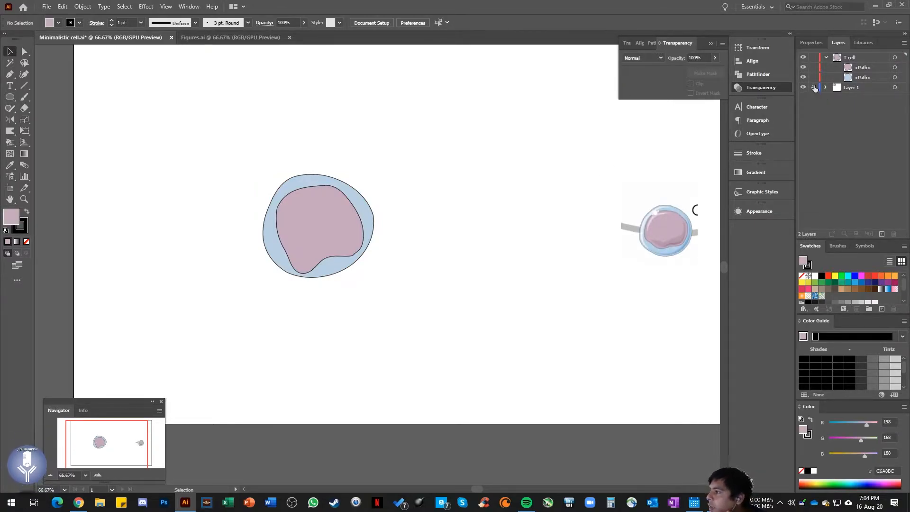
left_click(812, 88)
scroll(590, 232, "right", 2)
left_click_drag(668, 175, 543, 286)
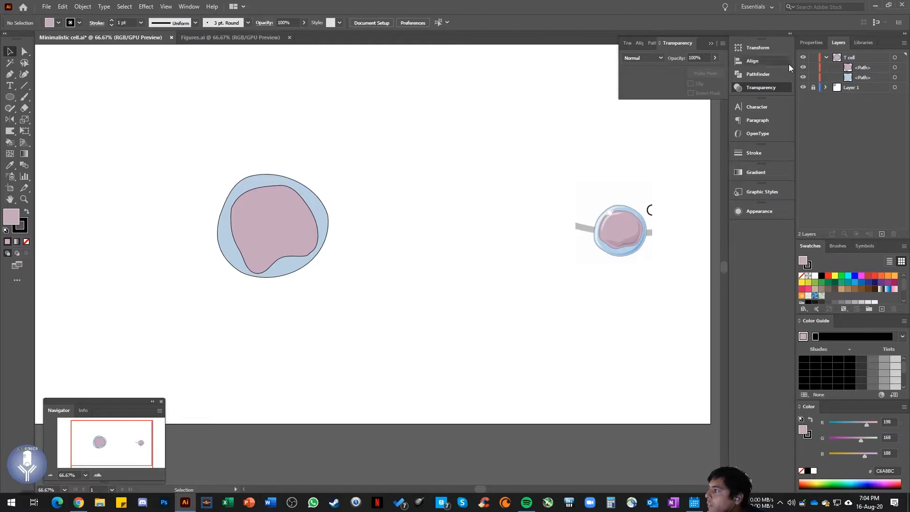
Lock the nucleus path in the T cell layer, select the blue cell body and compare it with the reference cell
left_click(813, 67)
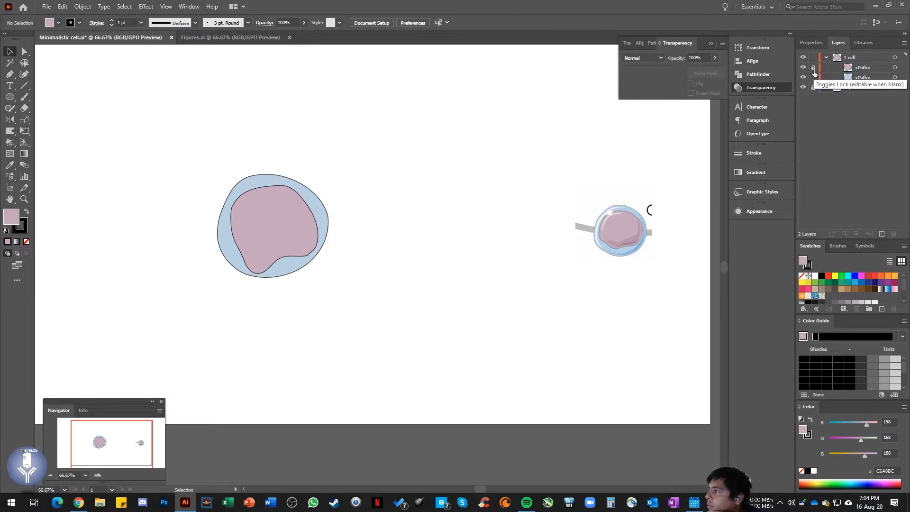
left_click(858, 78)
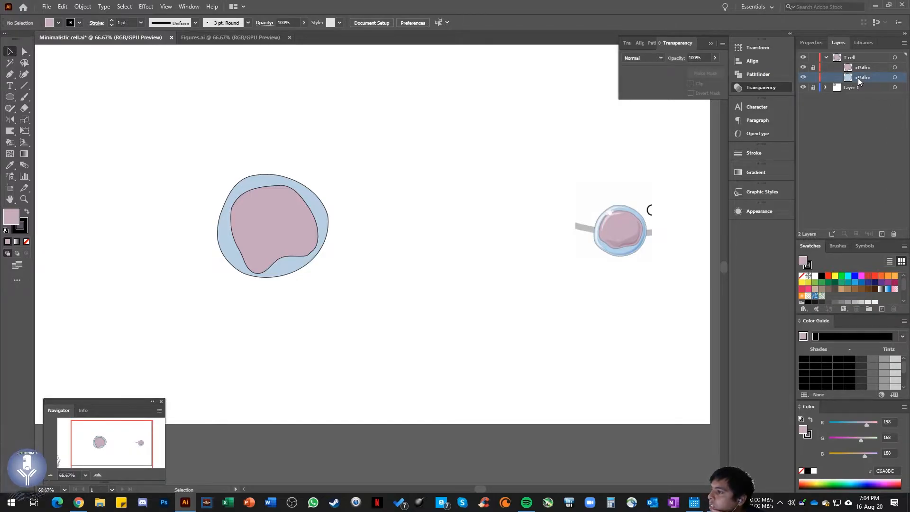
left_click(274, 183)
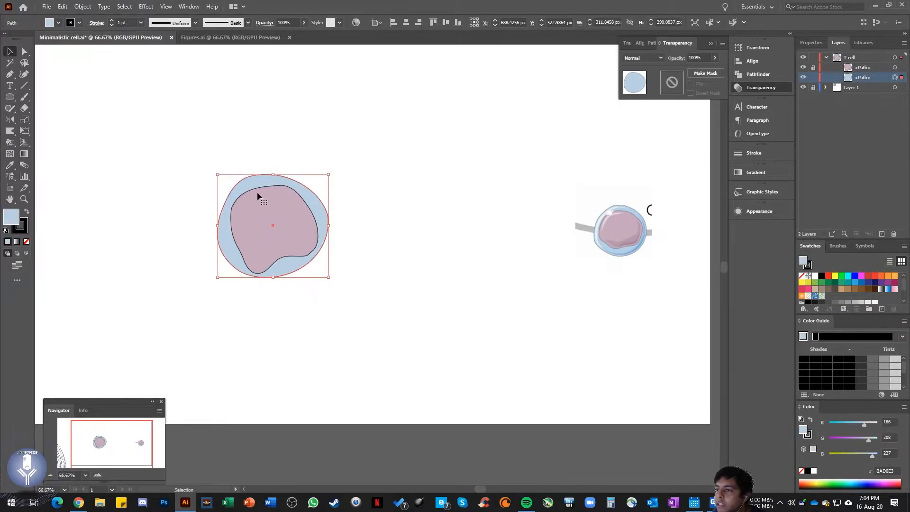
scroll(240, 189, "up", 2)
left_click(144, 445)
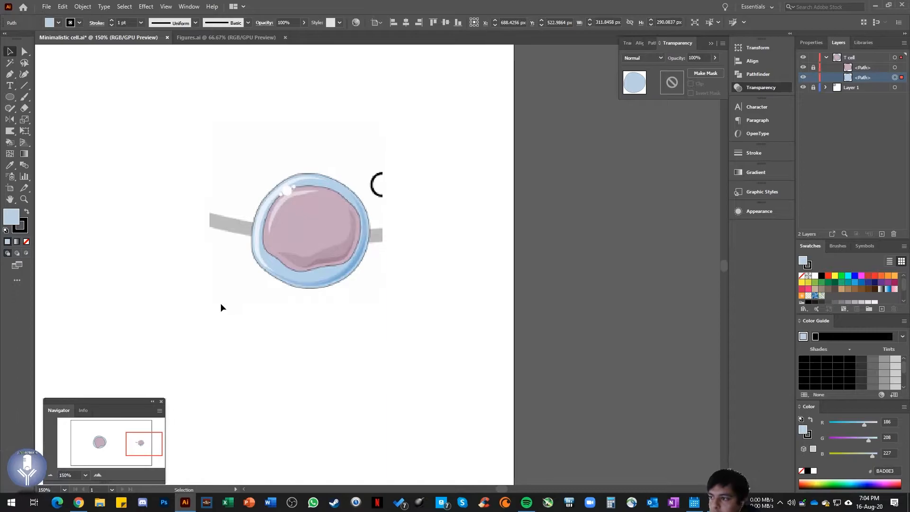
left_click(98, 441)
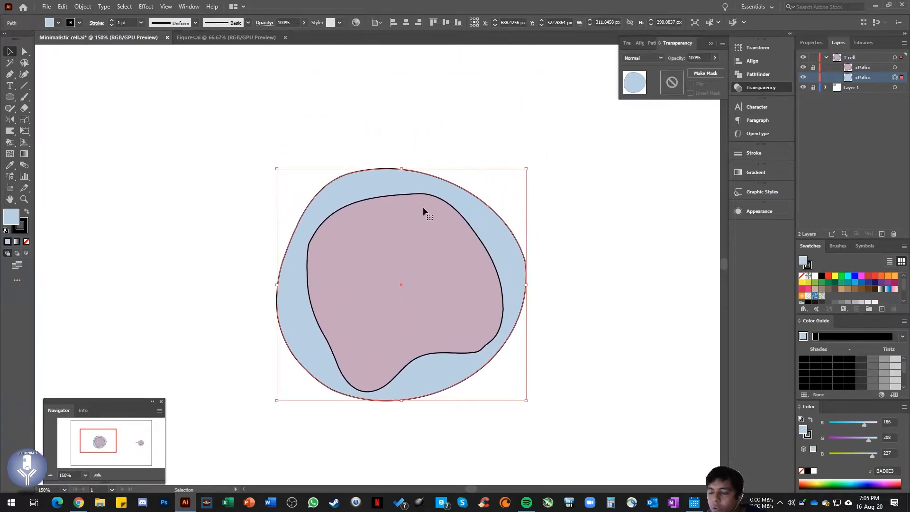
scroll(368, 219, "down", 1)
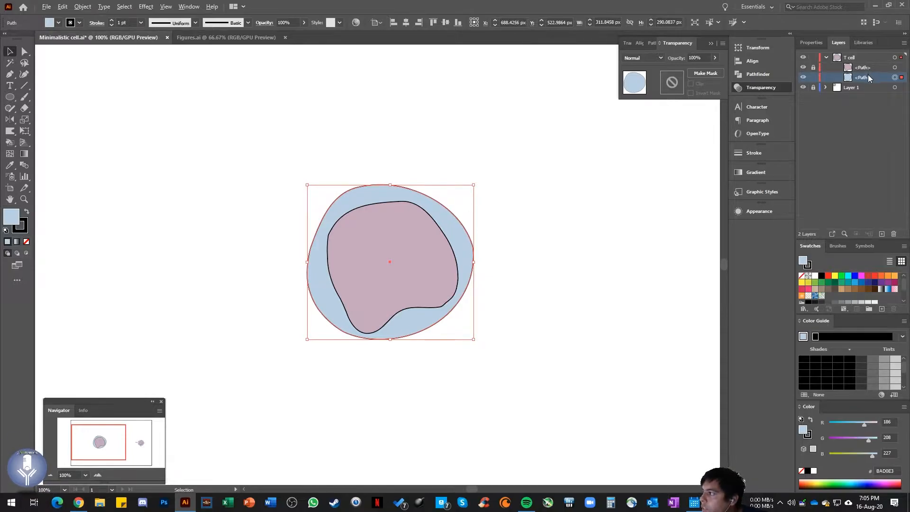
Make two copies of the blue cell body, one in place and the upper one offset about 12 px right and 9 px down
left_click_drag(867, 76, 867, 84)
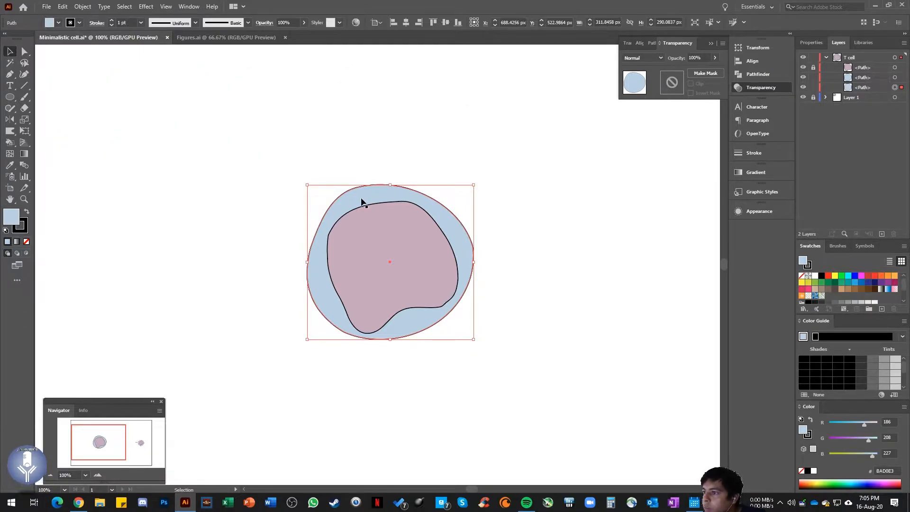
left_click_drag(346, 212, 350, 210)
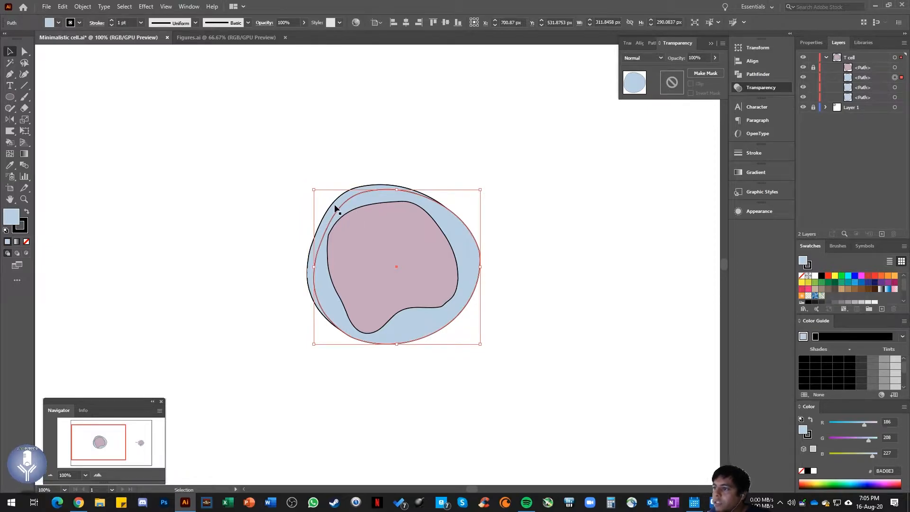
scroll(335, 207, "up", 1)
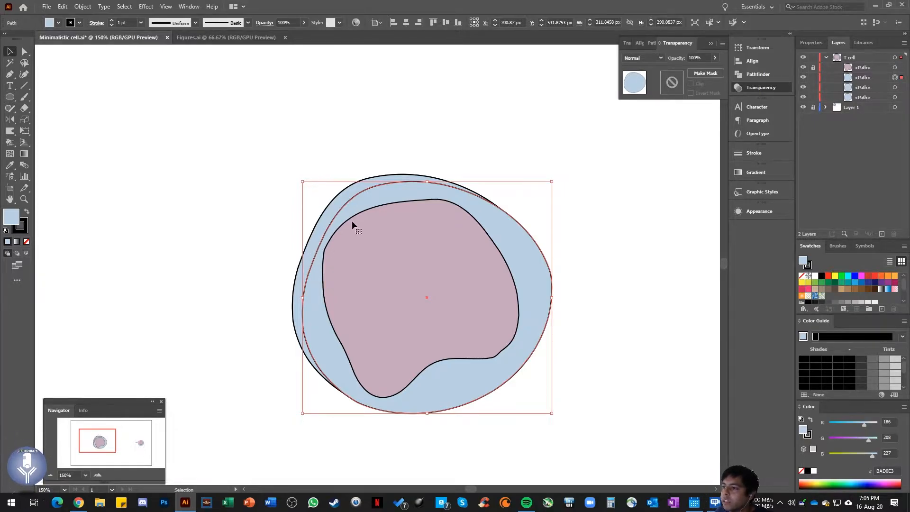
Subtract the offset copy from the in-place copy with Pathfinder's Minus Front, leaving a crescent along the cell's upper-left edge
left_click(901, 87, "shift")
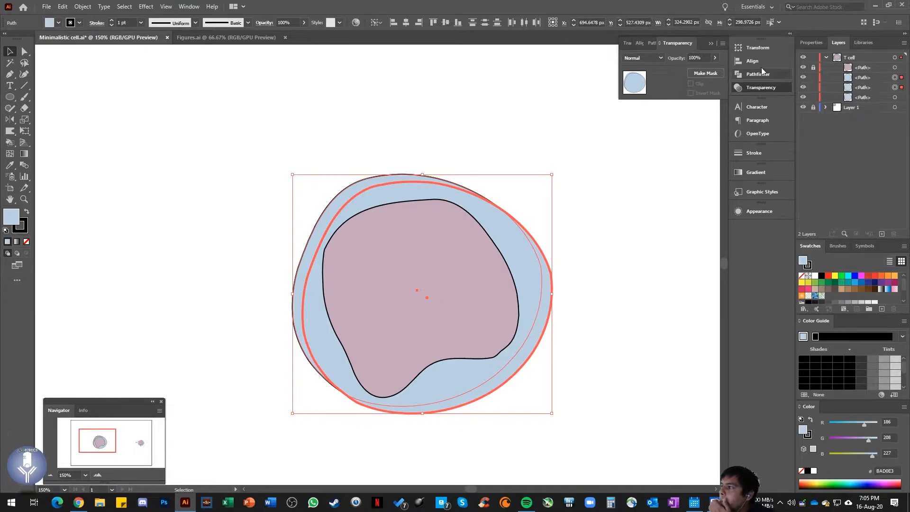
left_click(650, 43)
left_click(189, 7)
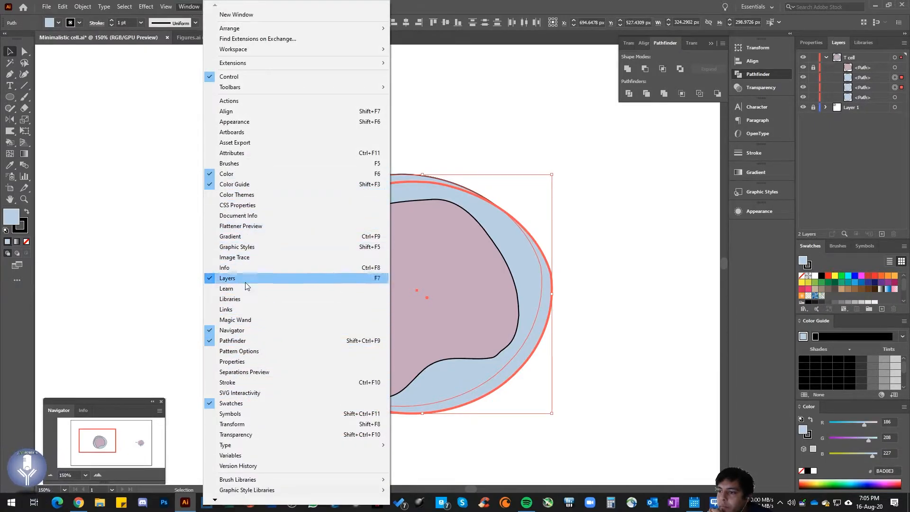
left_click(641, 57)
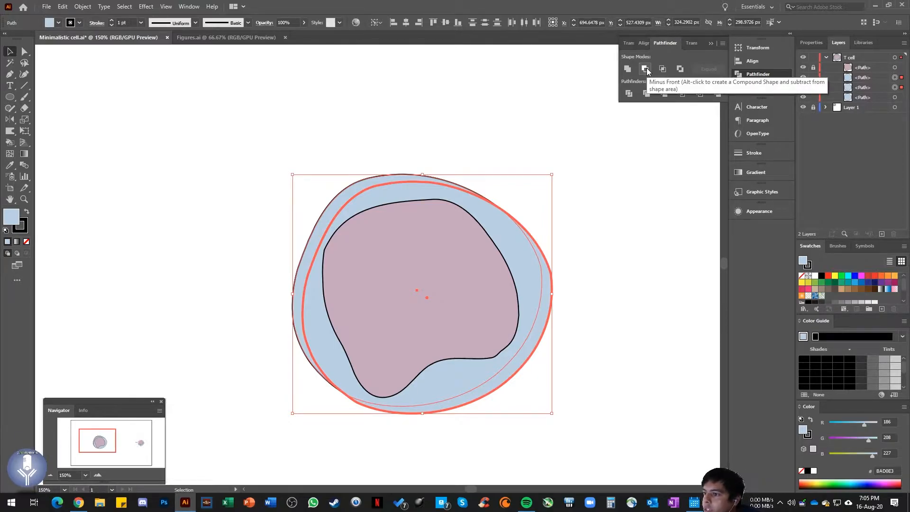
left_click(645, 70)
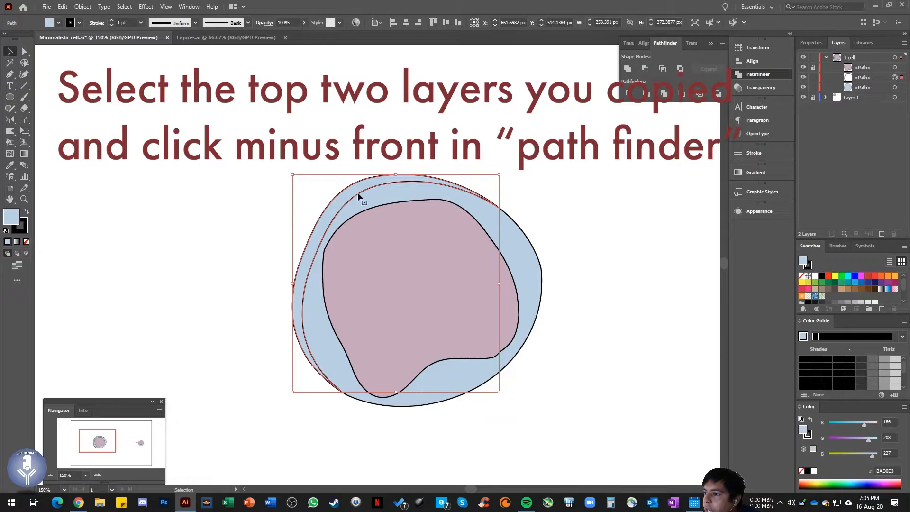
Pull the upper-left crescent away from the cell to inspect its shape and undo the move
left_click_drag(357, 192, 193, 118)
left_click(138, 445)
left_click_drag(139, 445, 94, 437)
key("ctrl+z")
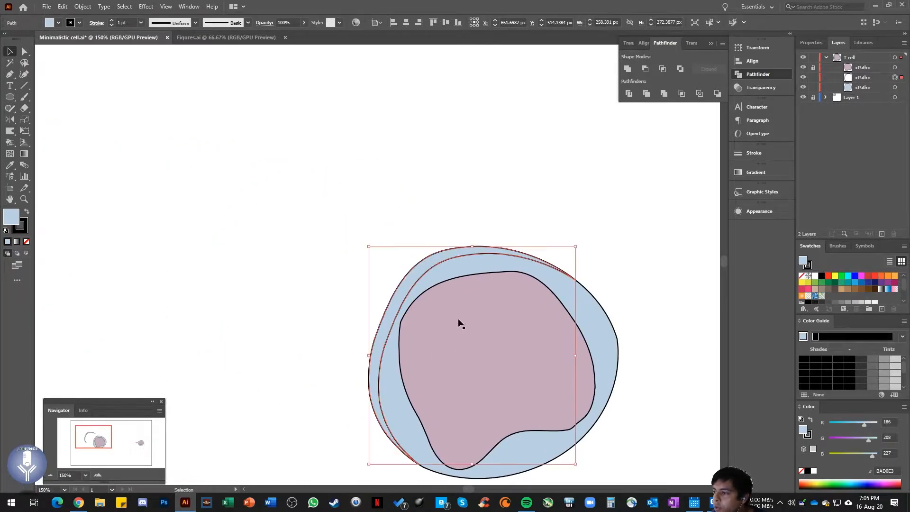
Recolour the upper-left crescent with the pale blue highlight (RGB 232, 240, 250) sampled from the reference cell, without a stroke
left_click(139, 445)
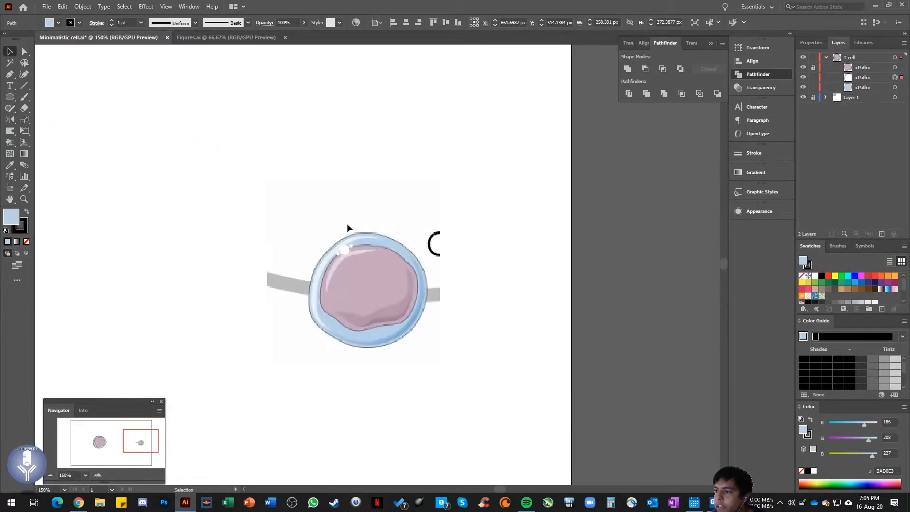
scroll(351, 245, "up", 3)
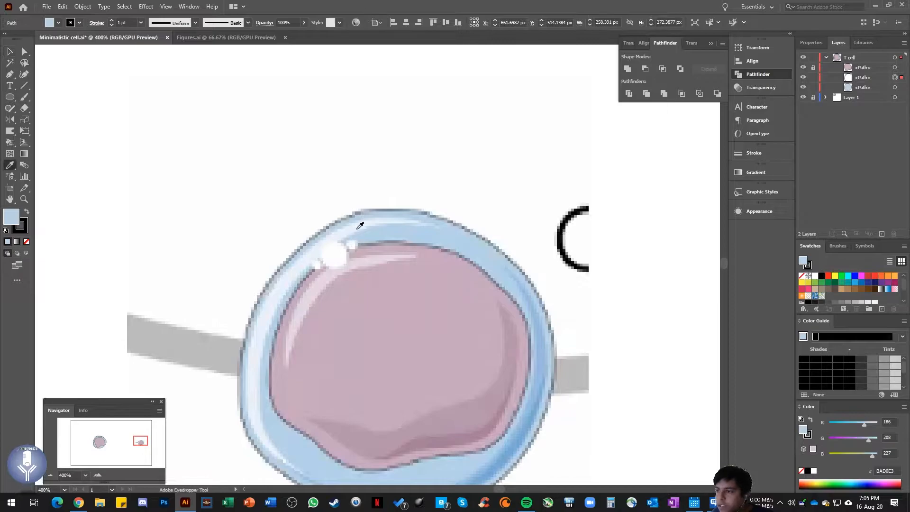
left_click(357, 225)
scroll(357, 225, "down", 1)
left_click_drag(100, 441, 95, 437)
scroll(415, 310, "down", 2)
Shrink the pale highlight crescent to about 253 × 267 px, fit it just inside the cell outline, and deselect it
left_click(420, 212)
scroll(459, 334, "down", 1)
scroll(453, 331, "up", 1)
scroll(451, 329, "down", 1)
left_click(431, 217)
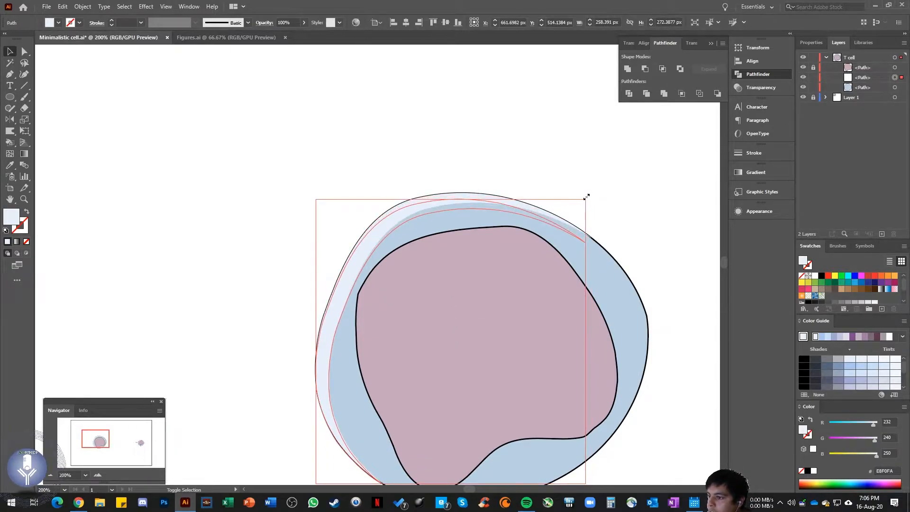
left_click_drag(586, 196, 584, 199)
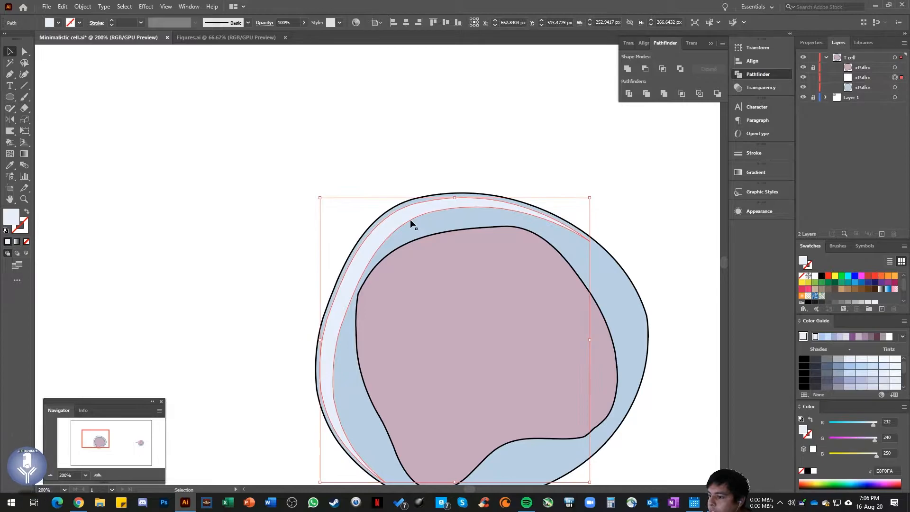
scroll(430, 256, "down", 1)
left_click(303, 106)
scroll(466, 252, "down", 1, "alt")
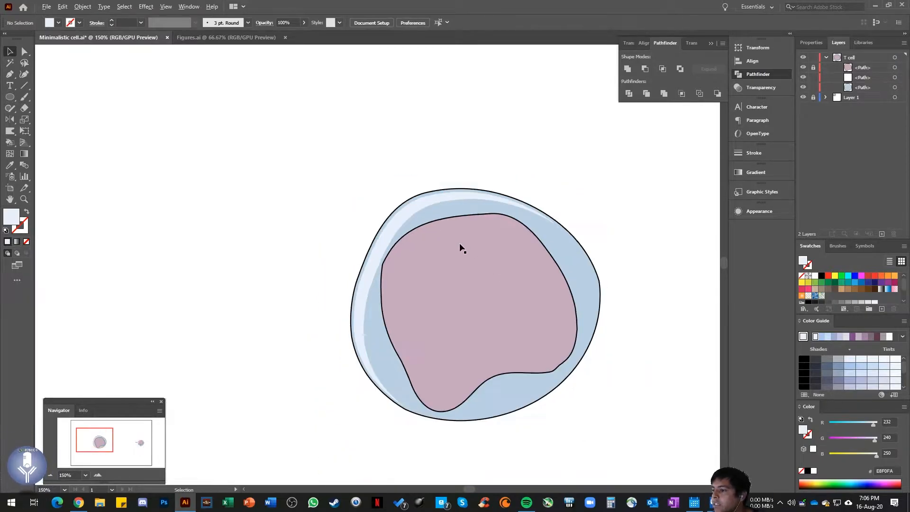
Check the shading on the reference cell and duplicate the blue cell body in place, directly behind the original
left_click(140, 442)
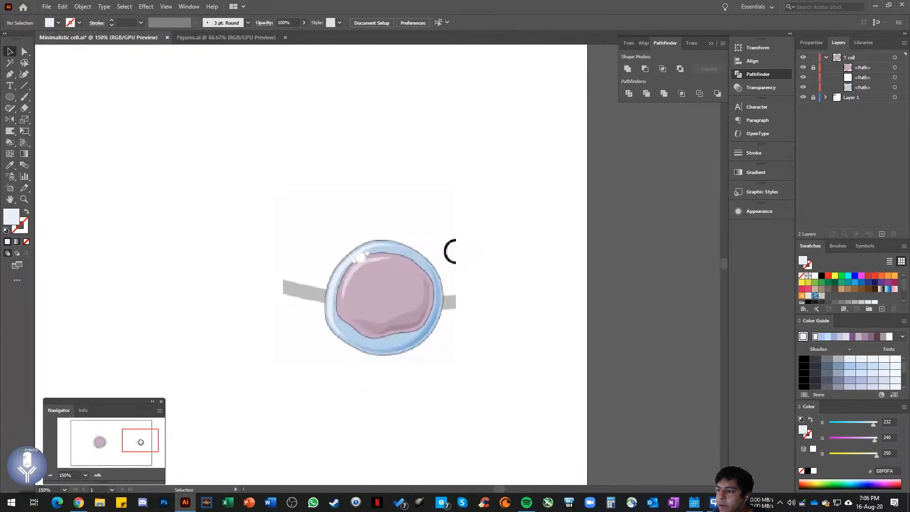
scroll(389, 248, "up", 2, "alt")
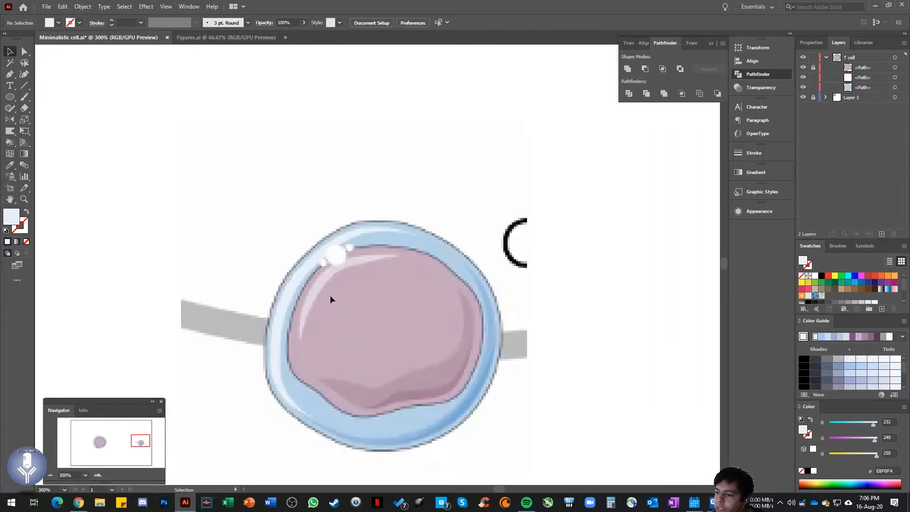
scroll(315, 297, "down", 1, "alt")
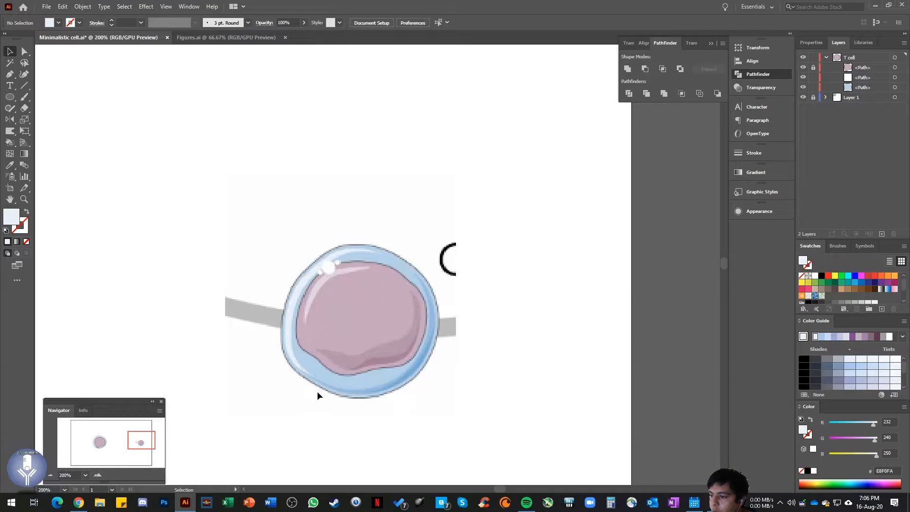
left_click(99, 443)
scroll(474, 199, "down", 1, "alt")
left_click(516, 180)
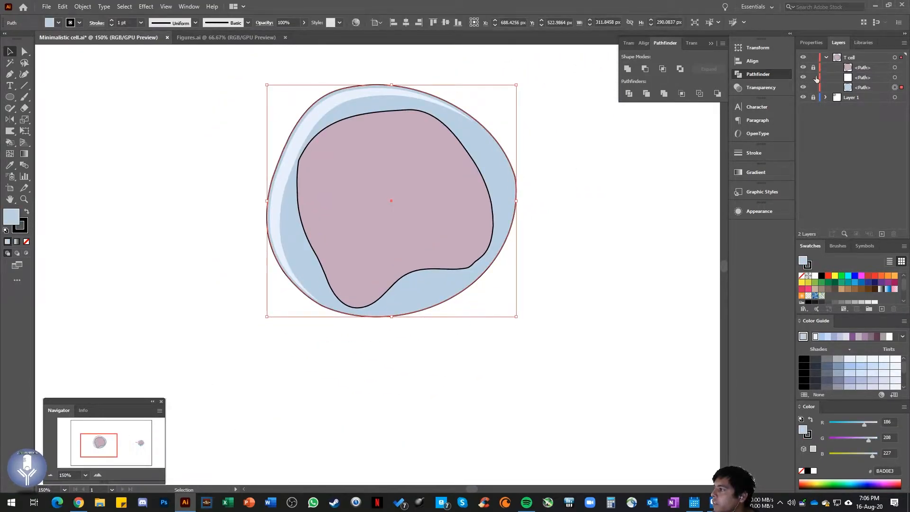
key("ctrl+c")
key("ctrl+b")
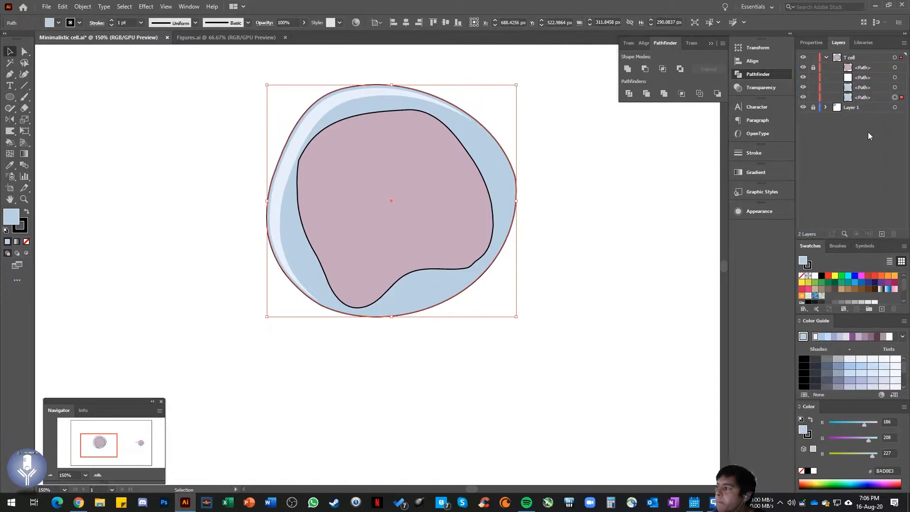
key("ctrl+c")
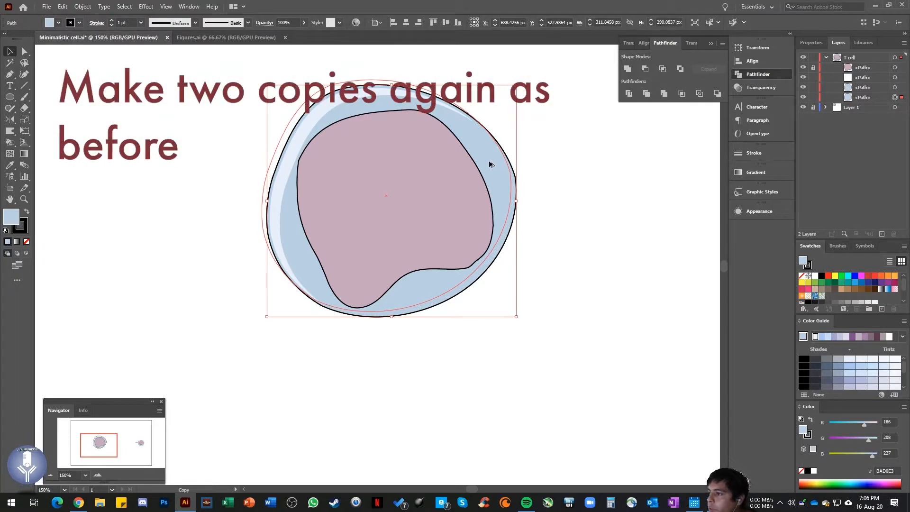
Make another cell body copy offset about 5 px left and 6 px up, and subtract it from the in-place copy with Minus Front
left_click_drag(490, 164, 489, 165)
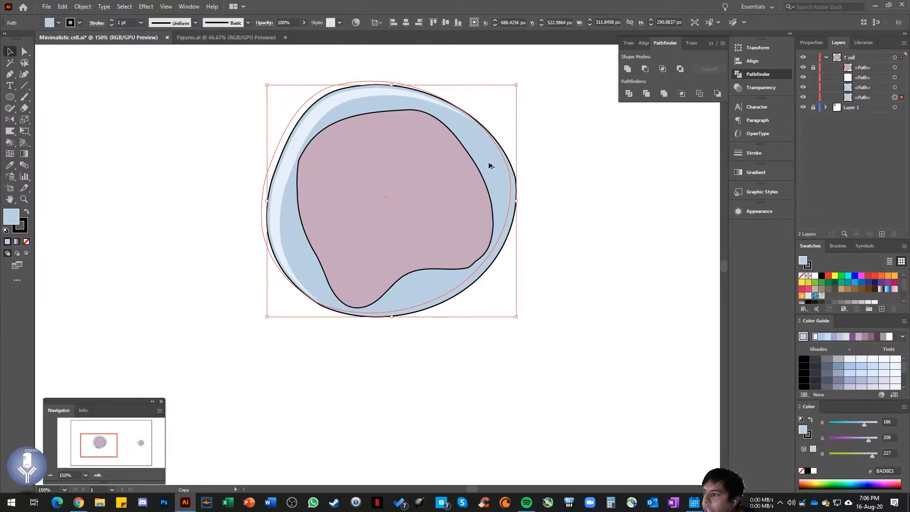
left_click_drag(490, 165, 486, 162)
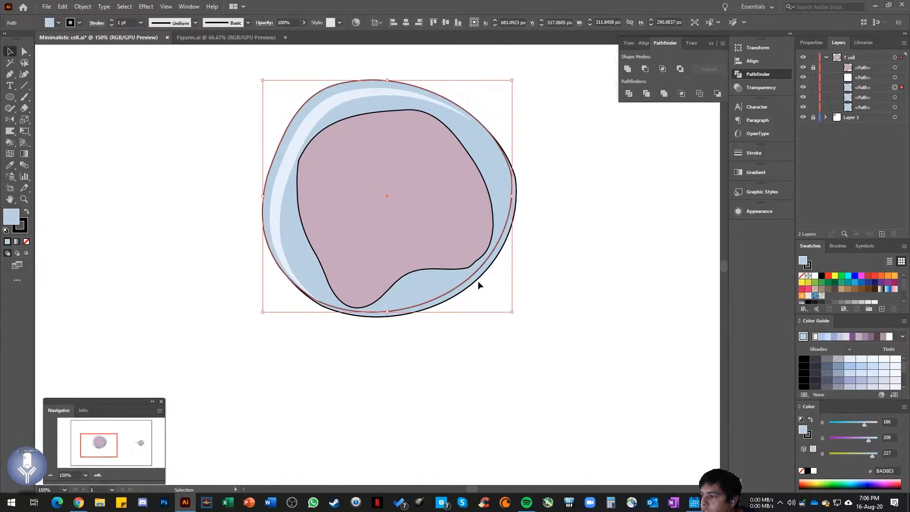
left_click(901, 98, "shift")
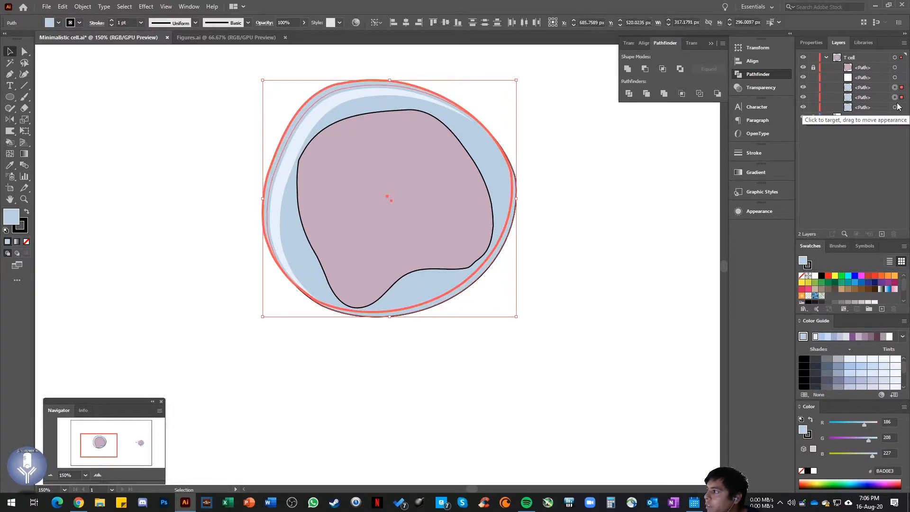
left_click(644, 69)
Pull the lower-right crescent away from the cell to inspect its shape and undo the move
left_click(522, 201)
left_click(515, 203)
left_click_drag(506, 240, 640, 332)
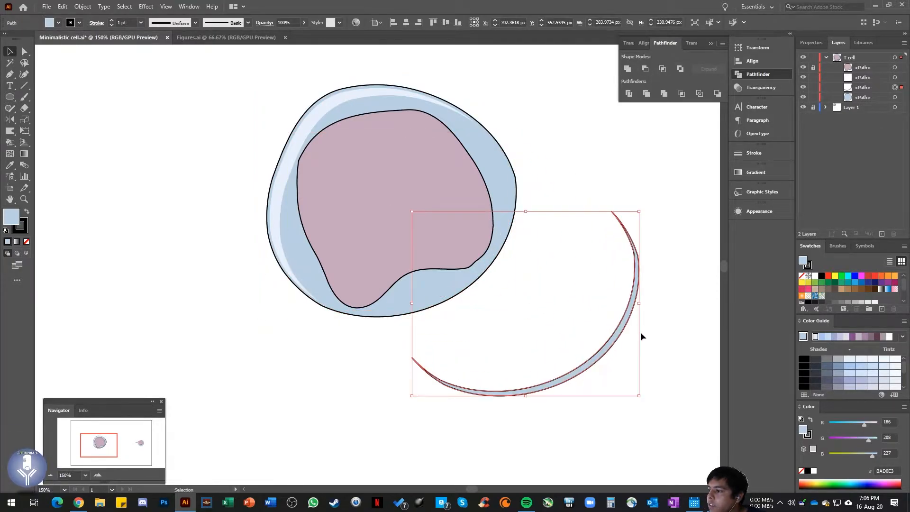
key("a")
key("ctrl+z")
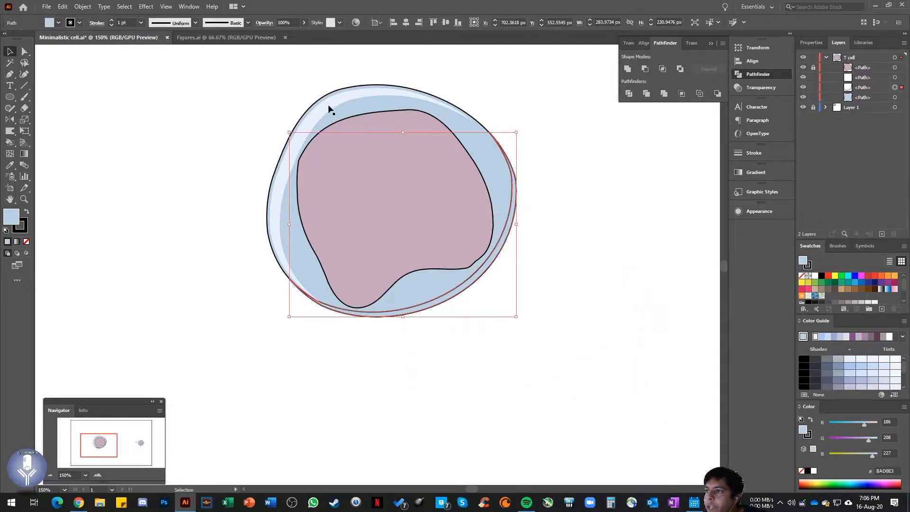
Compare with the reference cell, try blue shades from the Color Guide on the lower-right crescent, and undo the recolouring
scroll(274, 195, "right", 10)
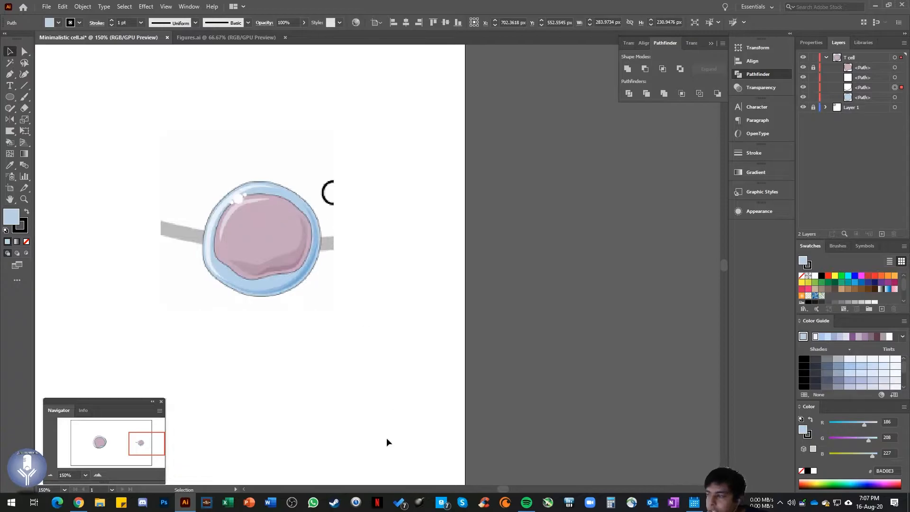
scroll(389, 403, "left", 10)
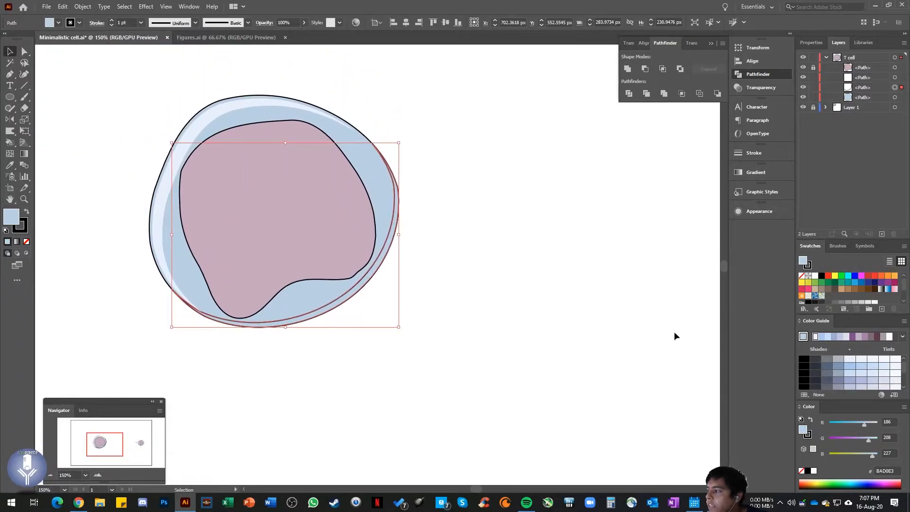
key("i")
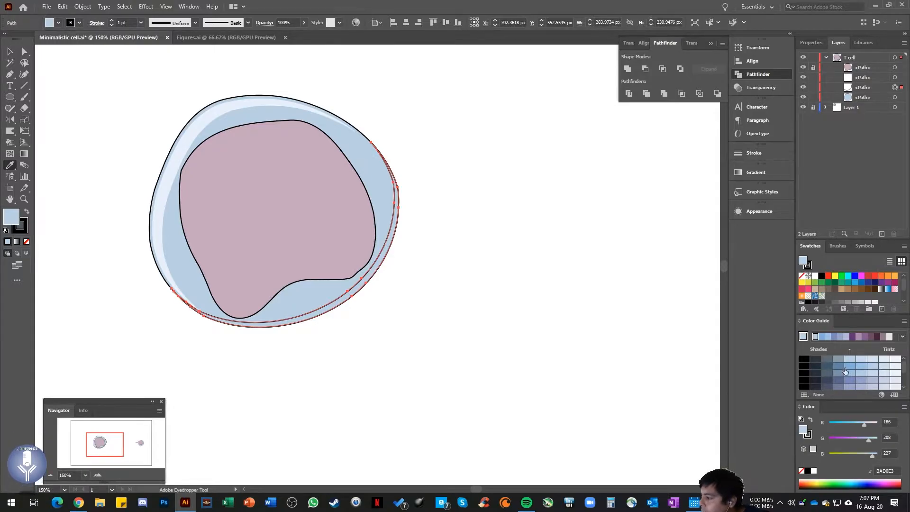
left_click(188, 6)
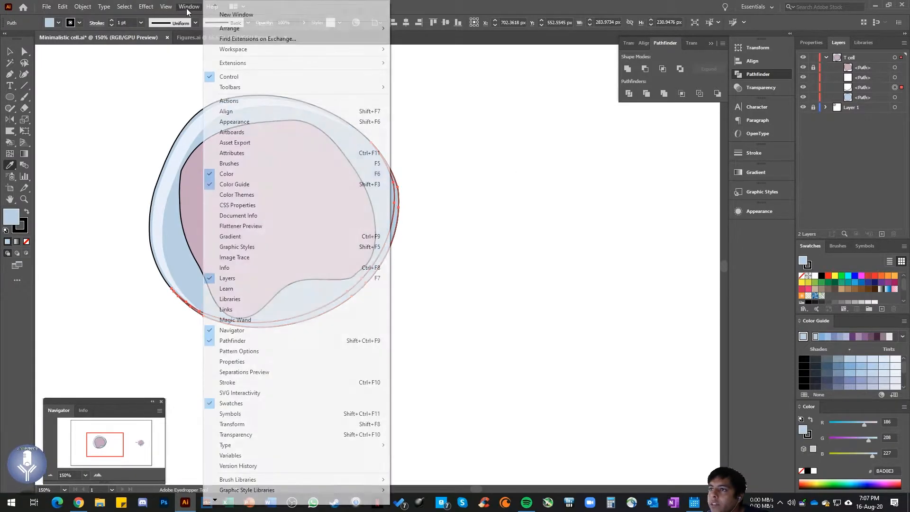
left_click(868, 369)
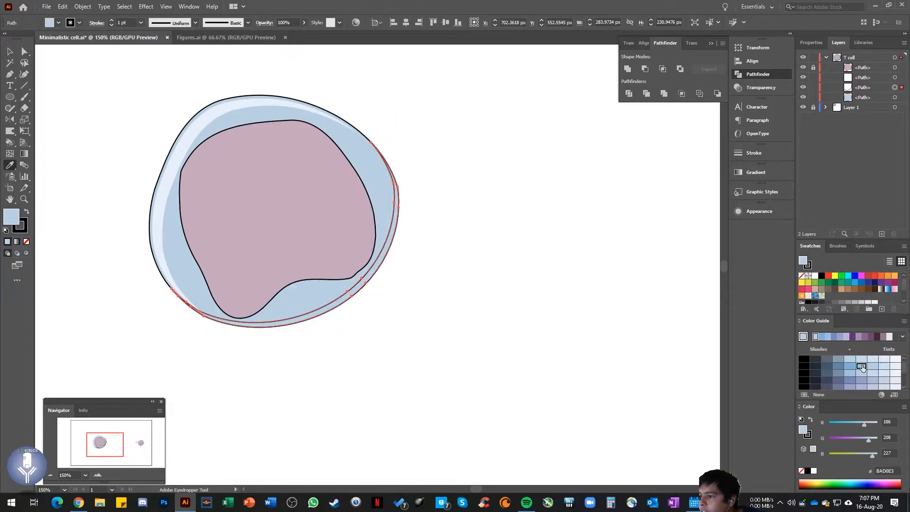
left_click(861, 366)
left_click(849, 367)
left_click(861, 366)
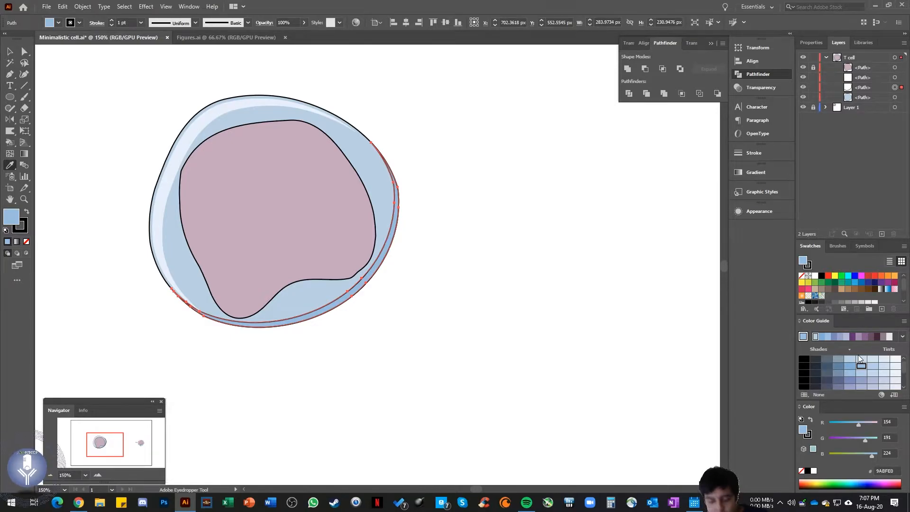
key("ctrl+z")
Recolour the lower-right crescent with the darker blue shadow (RGB 122, 168, 209) sampled from the reference cell, without a stroke
left_click(137, 448)
left_click_drag(137, 448, 113, 445)
left_click(405, 245)
key("v")
left_click(349, 259)
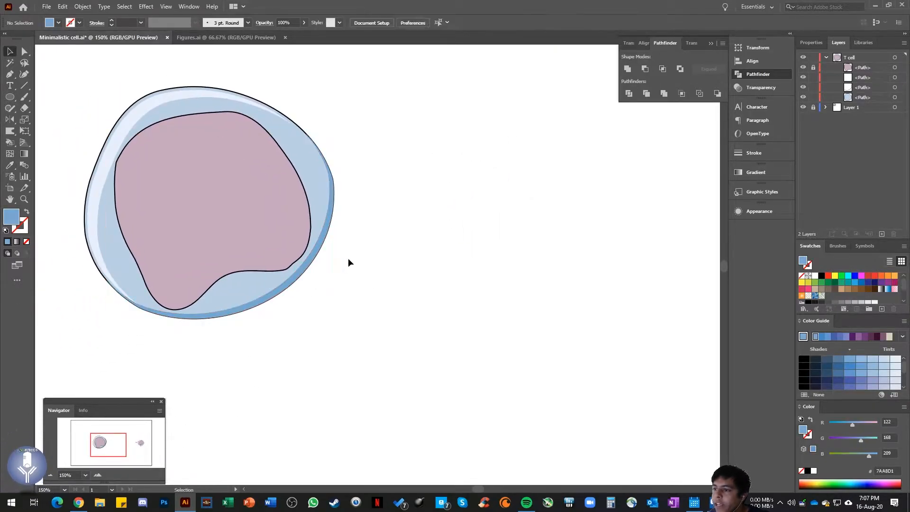
Shrink the dark blue shadow crescent to about 276 × 224 px, nudge it inside the cell outline, and compare it with the reference cell
left_click(328, 235)
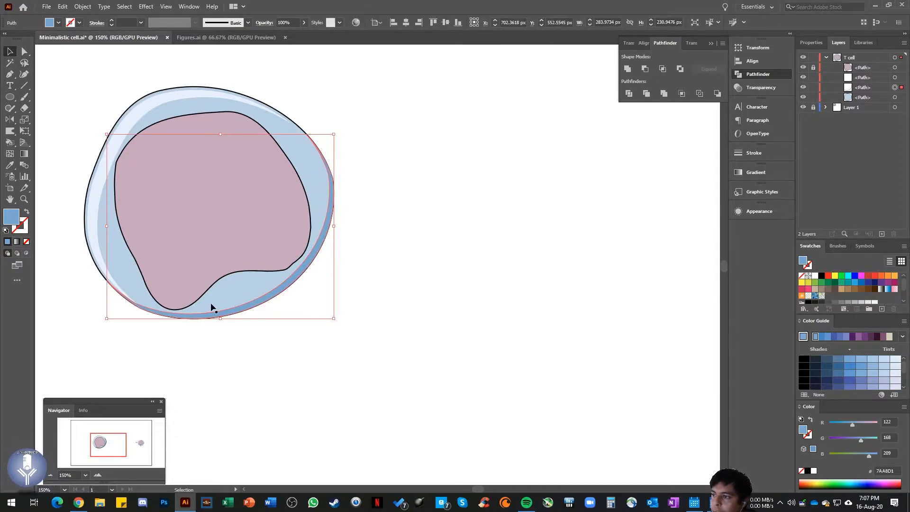
left_click_drag(333, 318, 327, 312)
left_click_drag(275, 288, 280, 291)
left_click(389, 283)
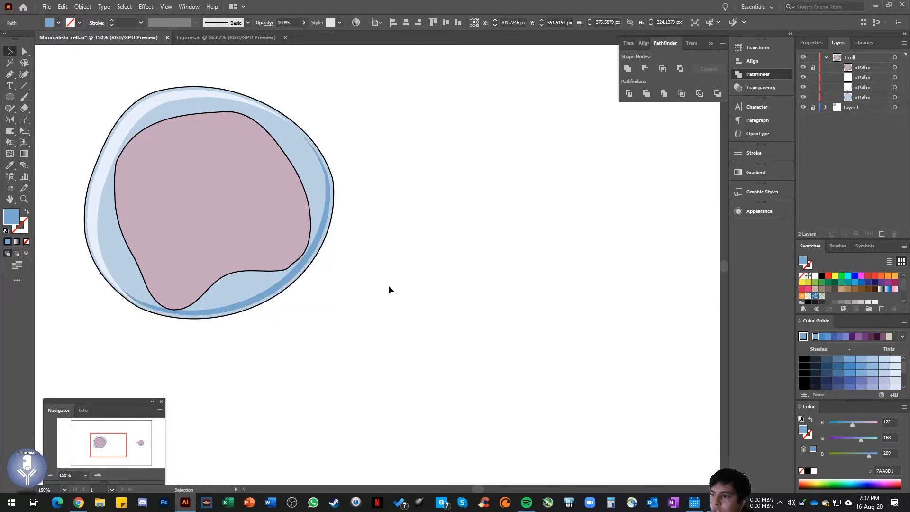
left_click(287, 277)
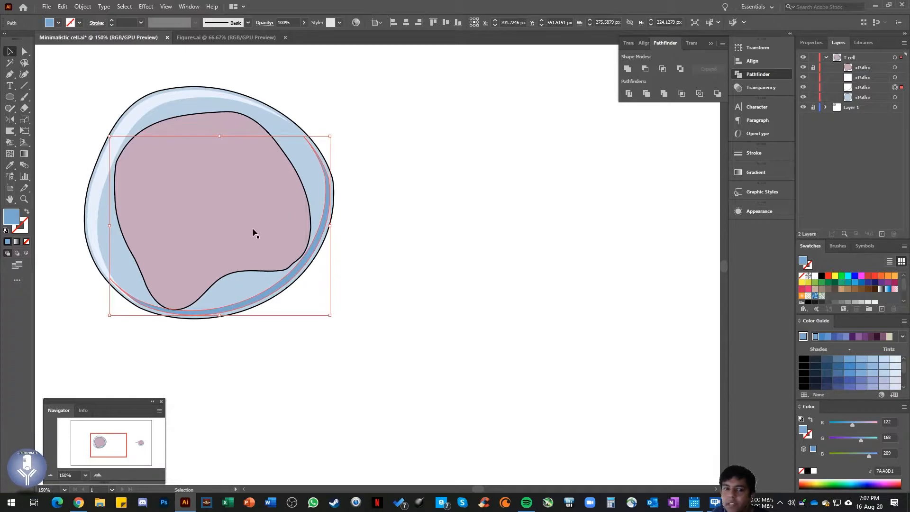
left_click(139, 444)
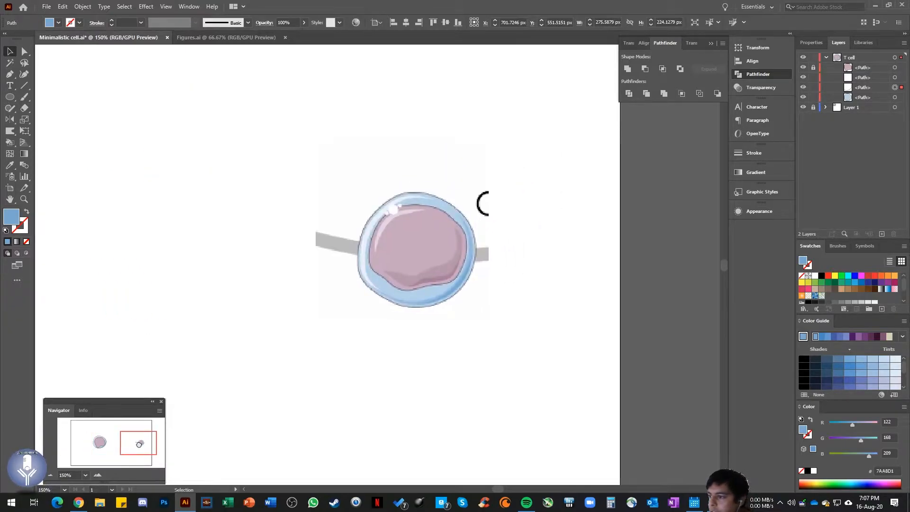
Shrink the pink nucleus to about 213 × 215 px, rotate it counter-clockwise so its notch faces lower right, and recentre it in the cell
left_click_drag(139, 443, 105, 442)
left_click(415, 259)
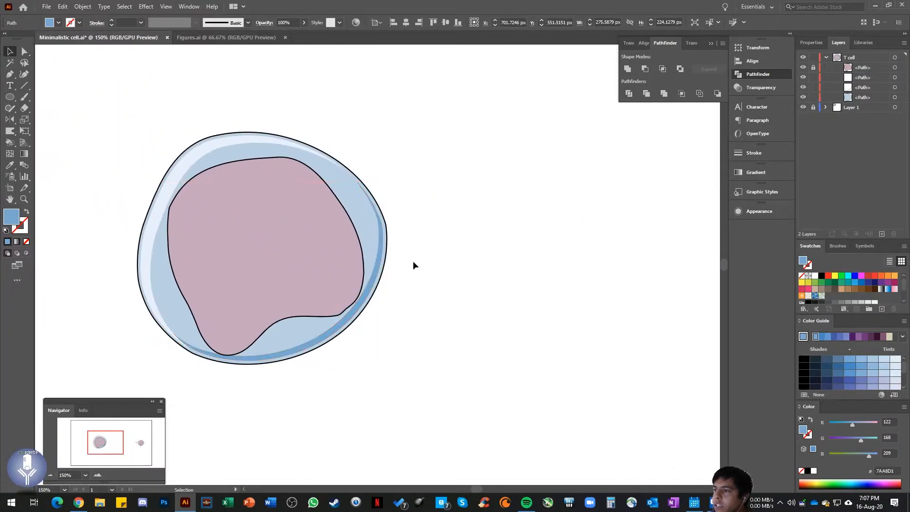
left_click(331, 307)
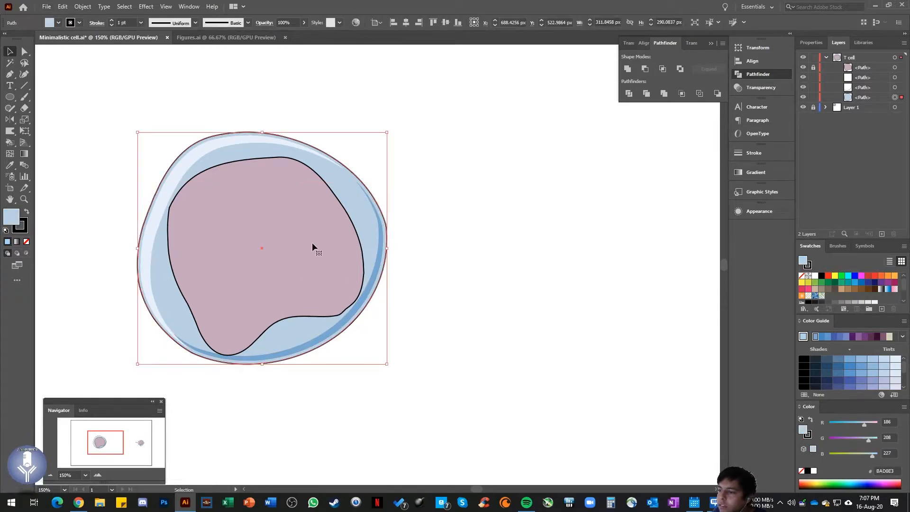
left_click(895, 68)
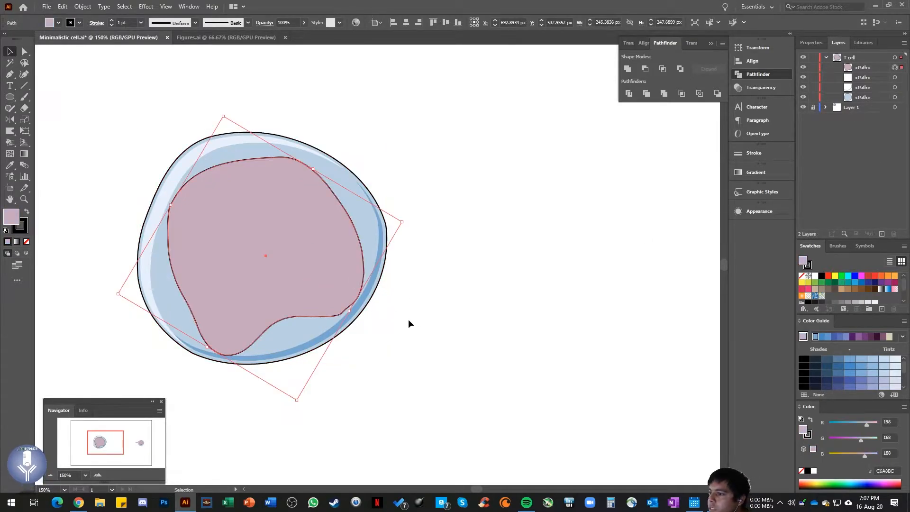
left_click_drag(348, 311, 326, 297)
left_click_drag(281, 265, 286, 267)
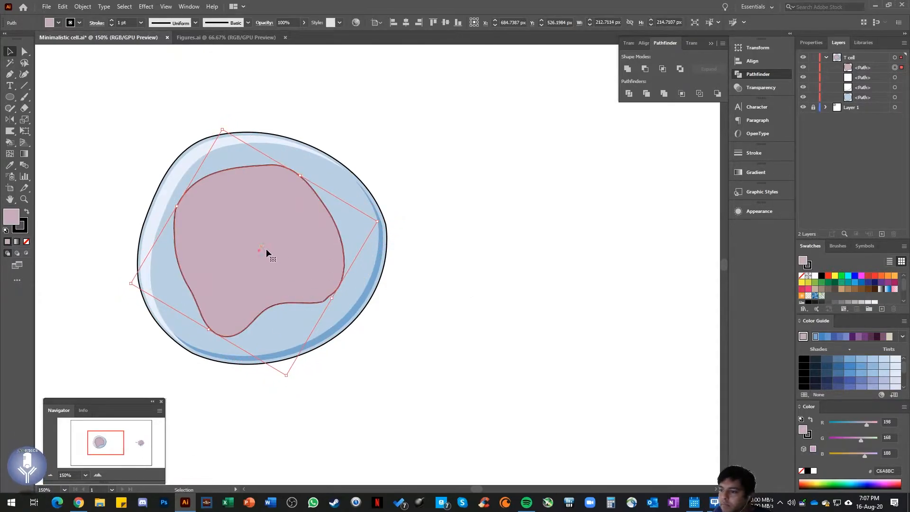
left_click_drag(383, 220, 350, 144)
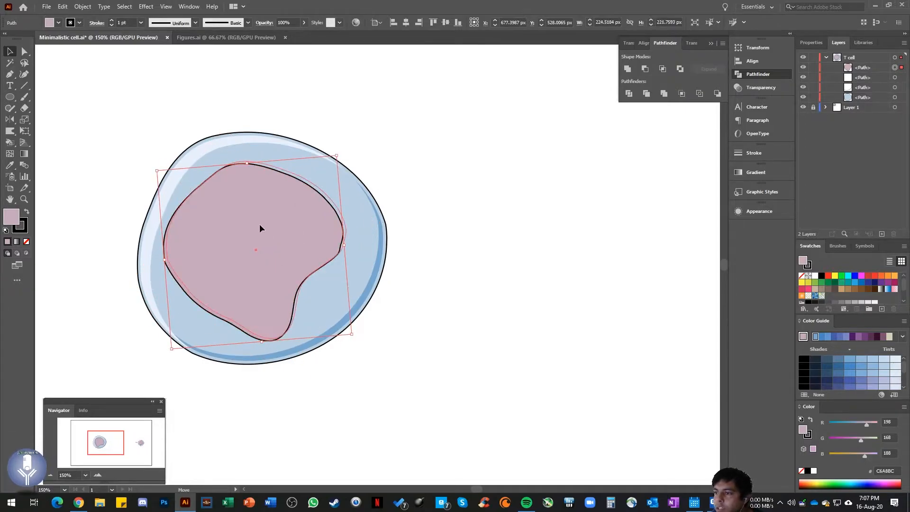
left_click(513, 294)
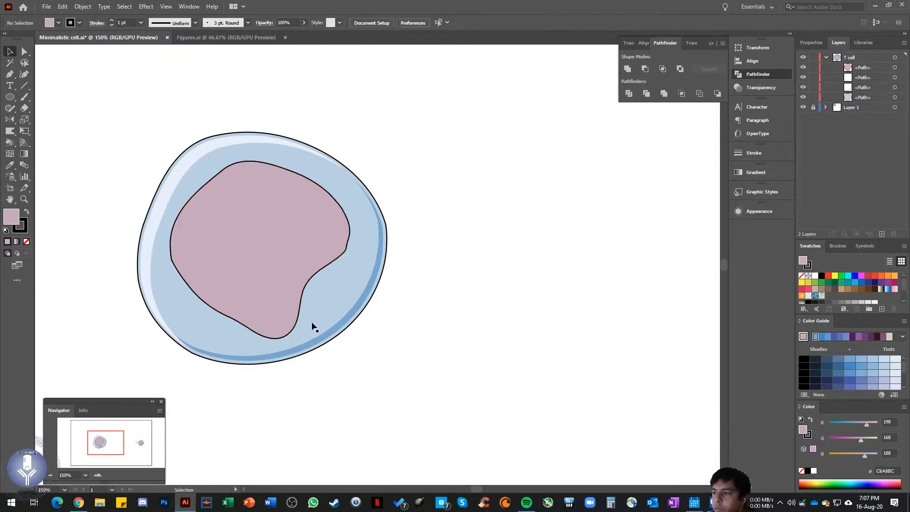
Check the reference cell's layered shadow and duplicate the dark blue lower-right crescent slightly up and inward
left_click(264, 361)
left_click_drag(105, 442, 135, 443)
scroll(539, 264, "up", 3)
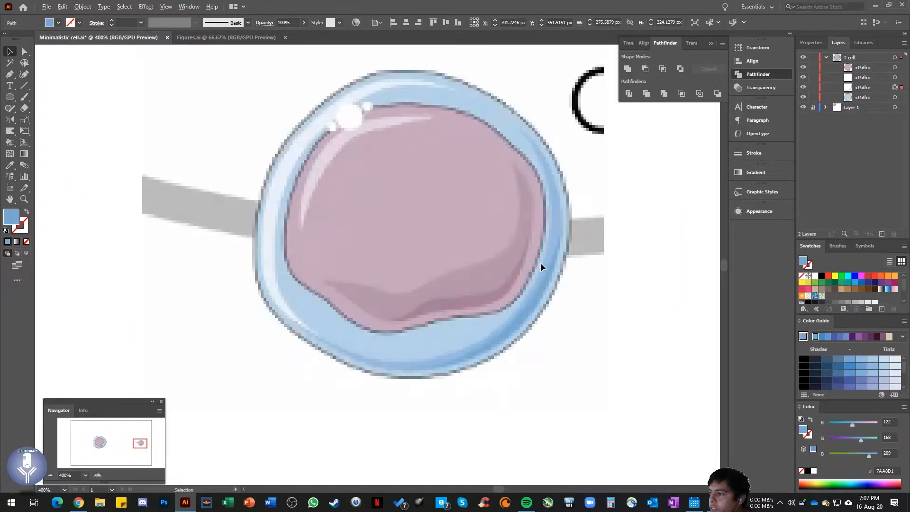
scroll(537, 280, "down", 1)
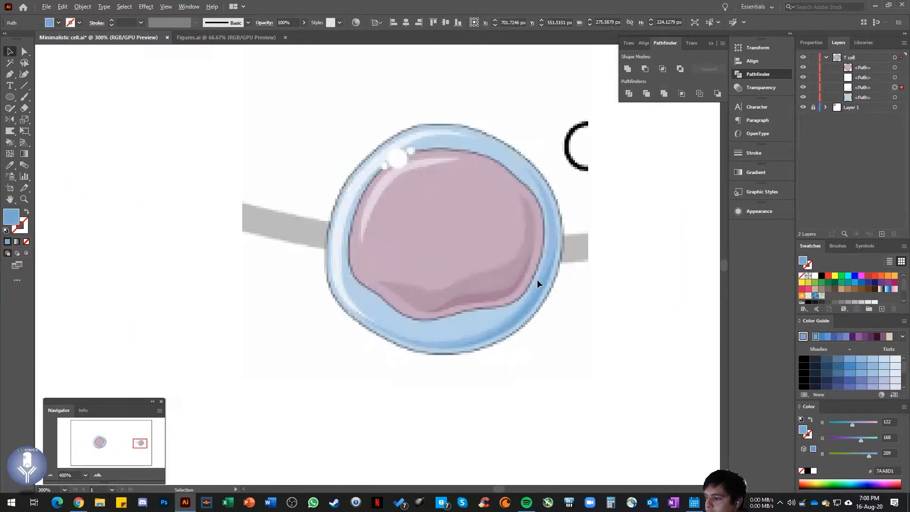
left_click_drag(140, 443, 100, 443)
scroll(473, 291, "down", 1)
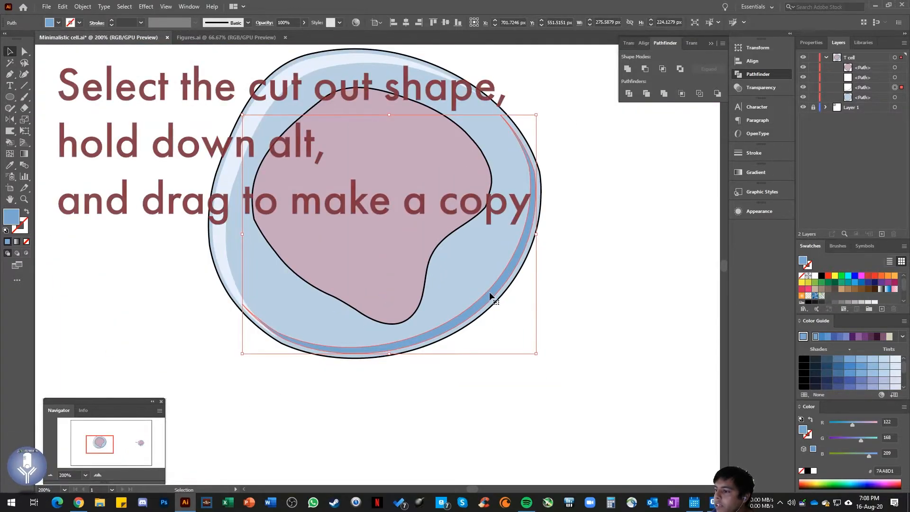
left_click_drag(491, 296, 478, 285)
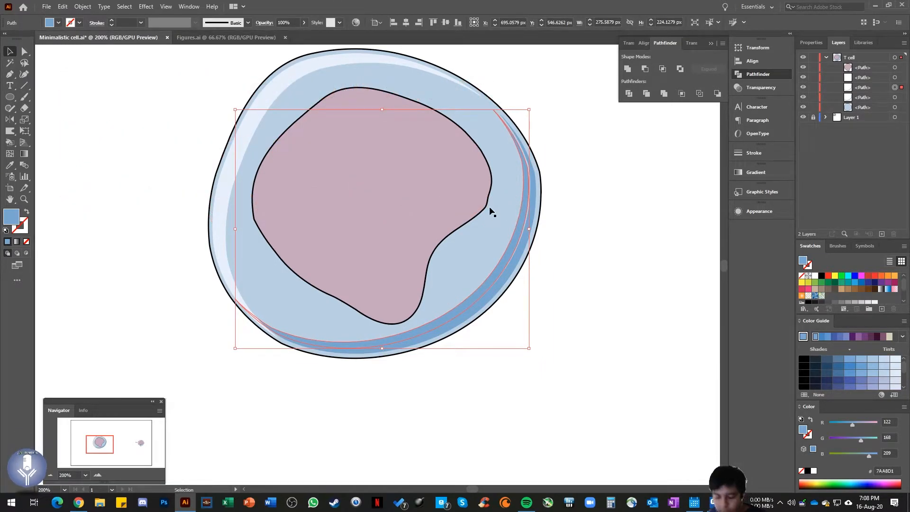
Erase both ends of the duplicated crescent, leaving a shorter piece of about 199 × 148 px
left_click(24, 109)
mouse_move(479, 101)
left_mouse_down()
mouse_move(520, 149)
mouse_move(526, 175)
left_mouse_up()
left_click_drag(246, 296, 400, 371)
key("v")
scroll(346, 341, "up", 3)
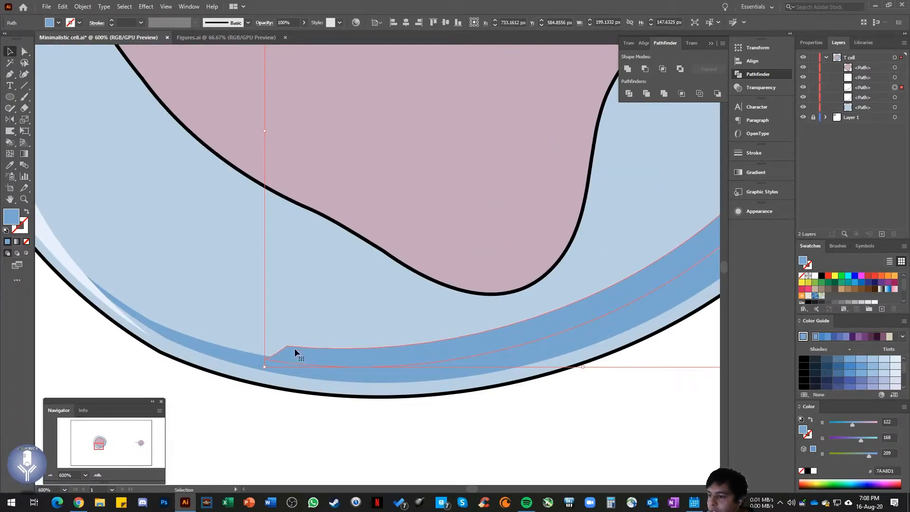
Round off the cut lower-left end of the duplicated crescent with the Smooth tool
left_click(10, 108)
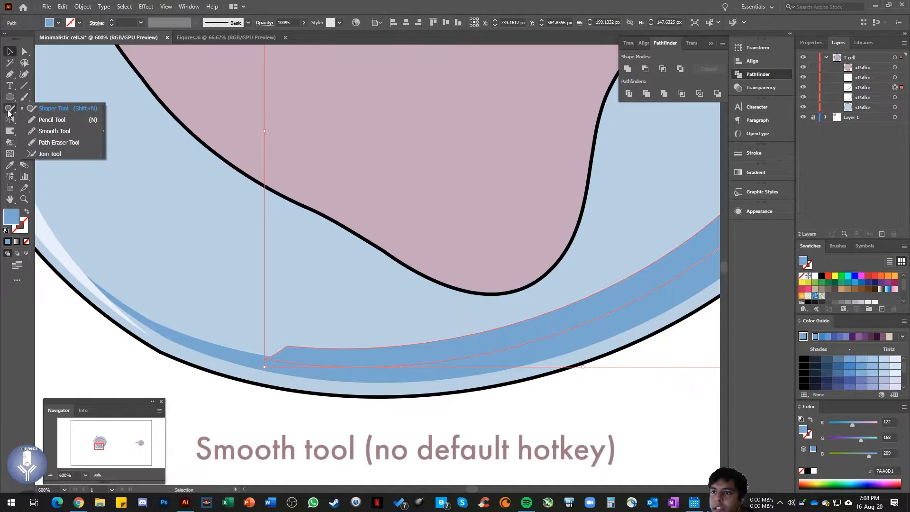
left_click(53, 131)
mouse_move(295, 375)
left_mouse_down()
mouse_move(266, 356)
mouse_move(275, 345)
mouse_move(435, 354)
left_mouse_up()
scroll(467, 286, "down", 1)
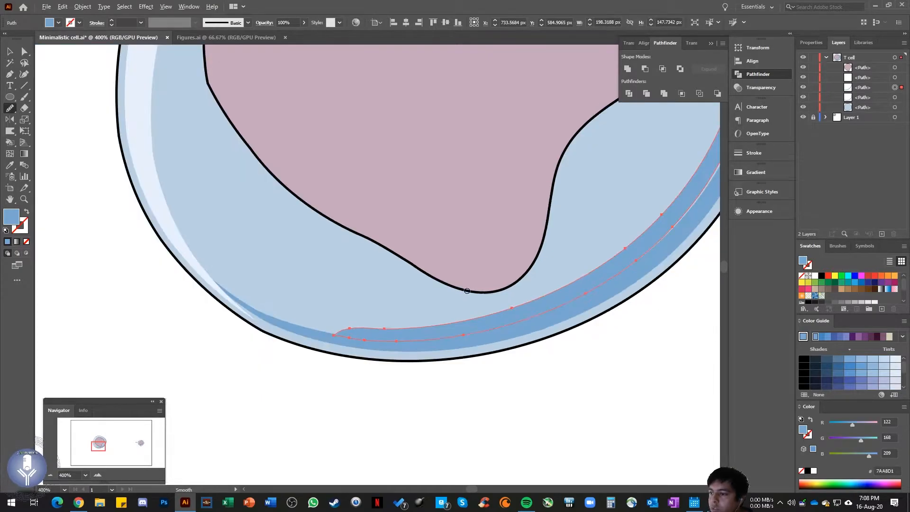
Smooth the corners of the duplicated crescent's cut upper end
scroll(521, 279, "right", 3)
scroll(649, 208, "up", 3)
mouse_move(578, 156)
left_mouse_down()
mouse_move(594, 154)
mouse_move(540, 132)
left_mouse_up()
scroll(592, 160, "up", 4)
mouse_move(620, 173)
left_mouse_down()
mouse_move(542, 178)
mouse_move(558, 180)
left_mouse_up()
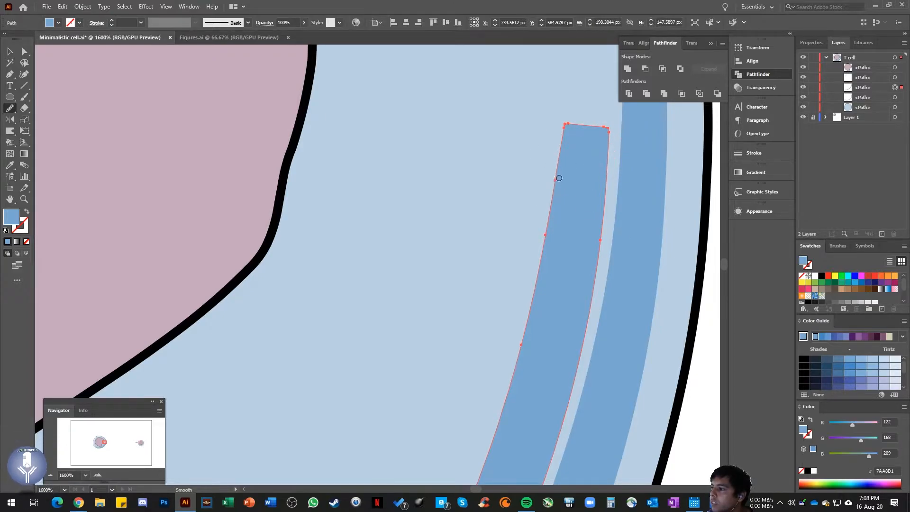
Bend the flat upper end of the duplicated crescent into a raised curve with the Curvature tool
scroll(590, 156, "up", 1)
scroll(591, 156, "right", 4)
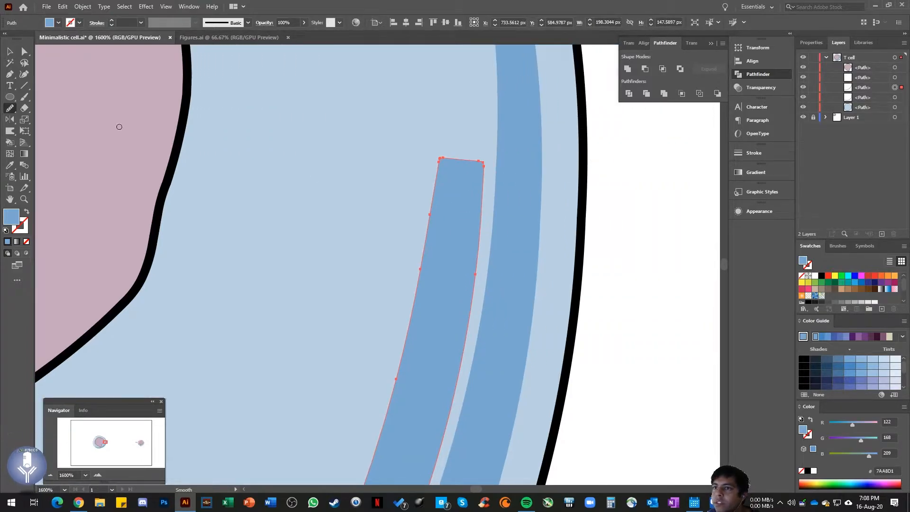
left_click(25, 74)
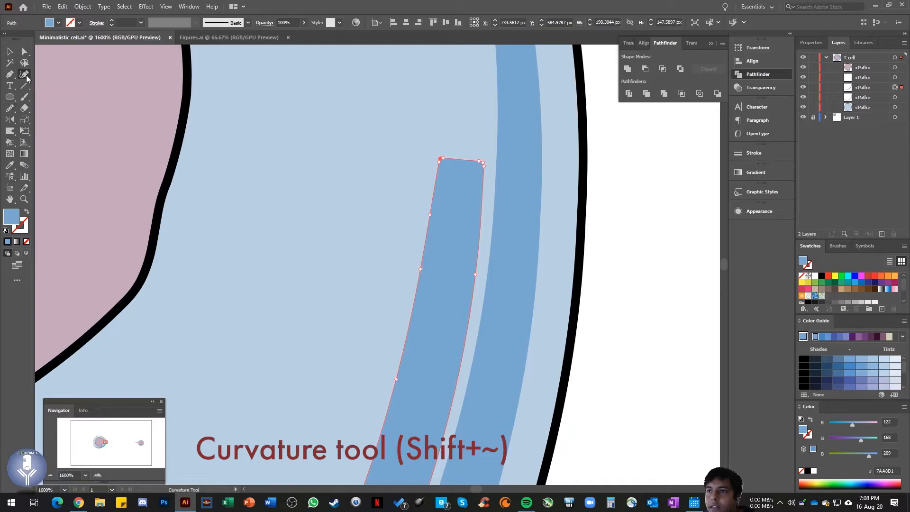
scroll(443, 159, "up", 2)
left_click(441, 159)
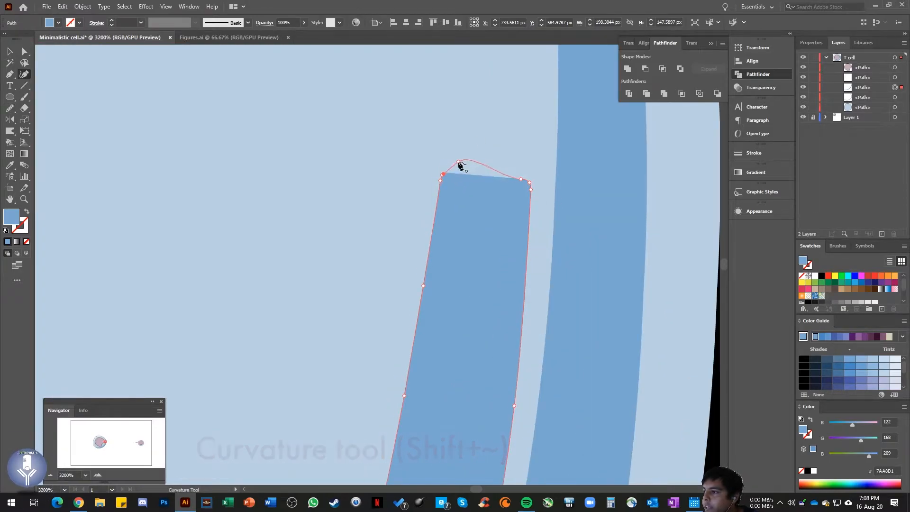
left_click(512, 130)
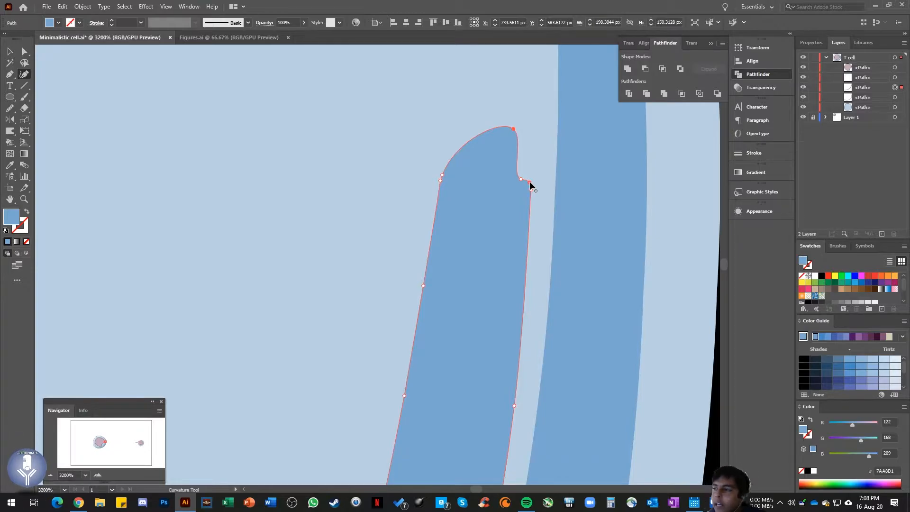
Raise the tip of the duplicated crescent and adjust the curve points on its outer edge to form a tapered end
left_click(529, 184)
key("ctrl+z")
mouse_move(520, 183)
left_mouse_down()
mouse_move(528, 176)
mouse_move(517, 189)
left_mouse_up()
left_click_drag(512, 128, 501, 86)
left_click_drag(520, 180, 517, 176)
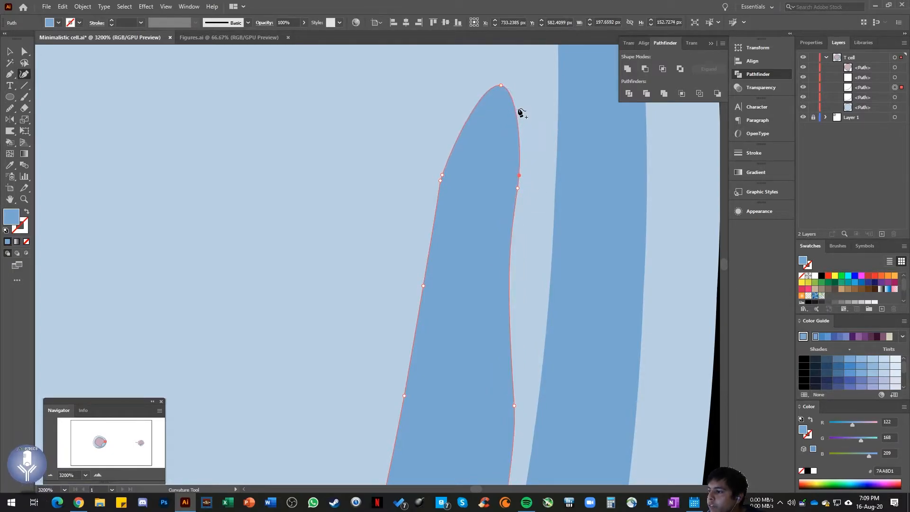
scroll(512, 122, "down", 2)
scroll(509, 131, "down", 2)
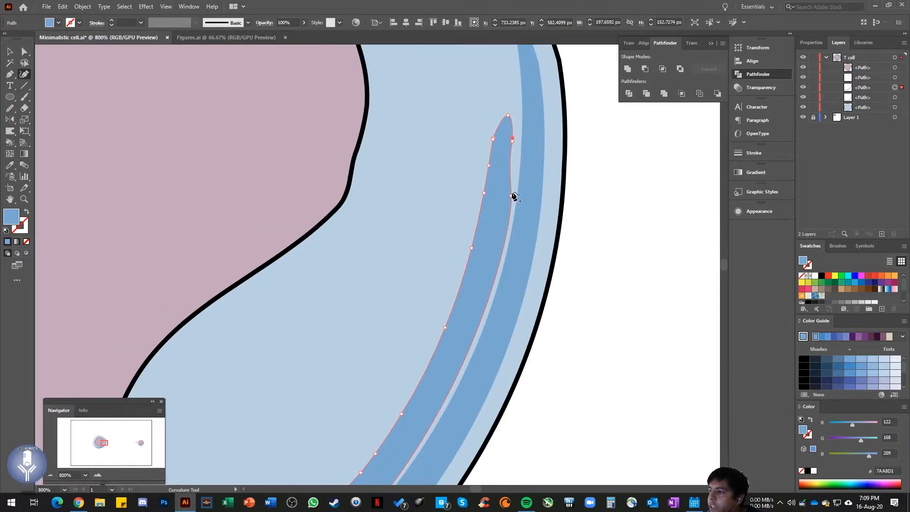
scroll(512, 196, "down", 4)
Recolour the shortened crescent with the lighter blue shadow (RGB 153, 186, 223) sampled from the reference cell
key("v")
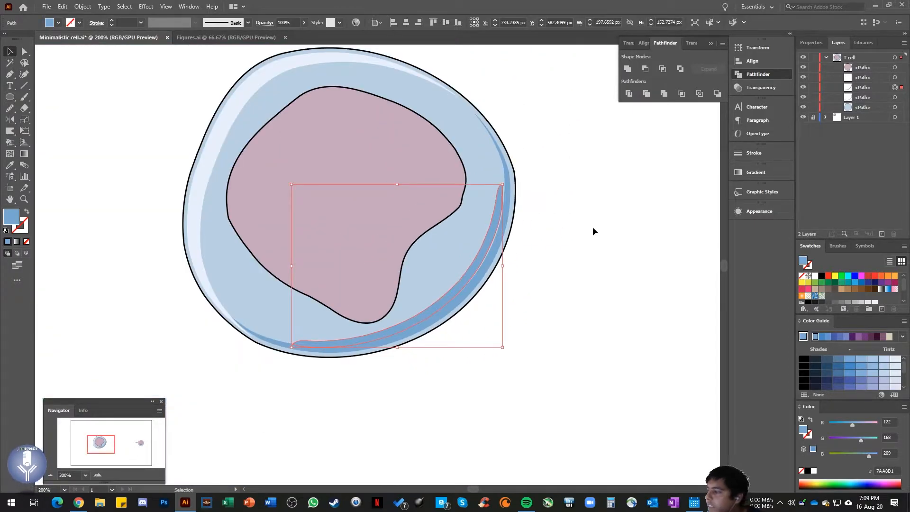
left_click_drag(100, 443, 139, 442)
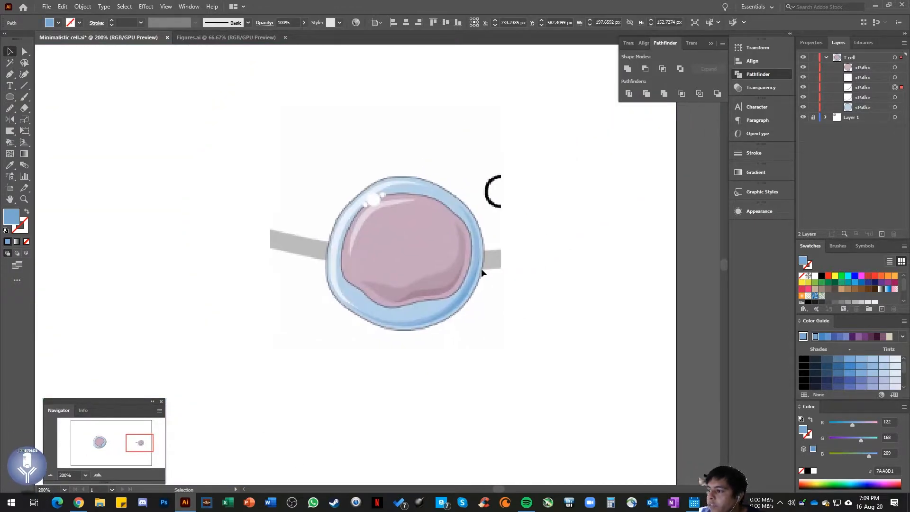
scroll(481, 268, "up", 2)
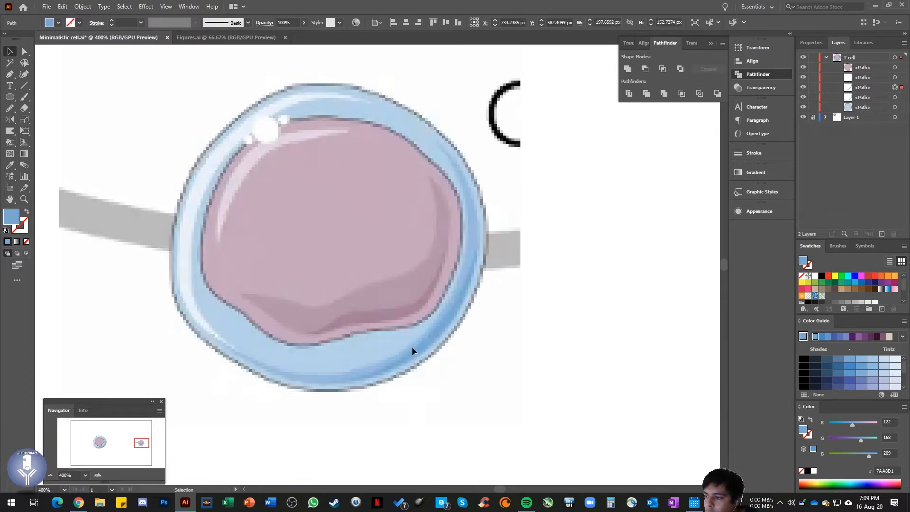
key("i")
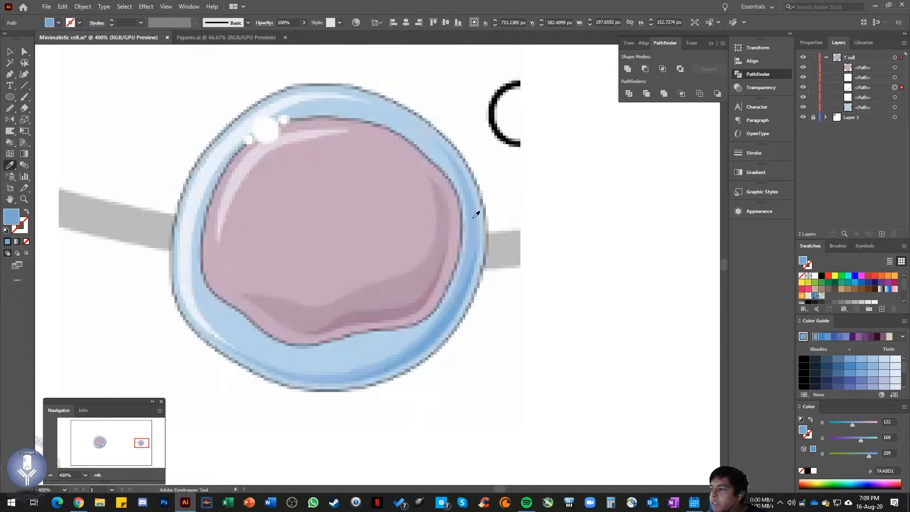
left_click(474, 218)
left_click_drag(96, 443, 104, 443)
key("v")
scroll(368, 265, "down", 2)
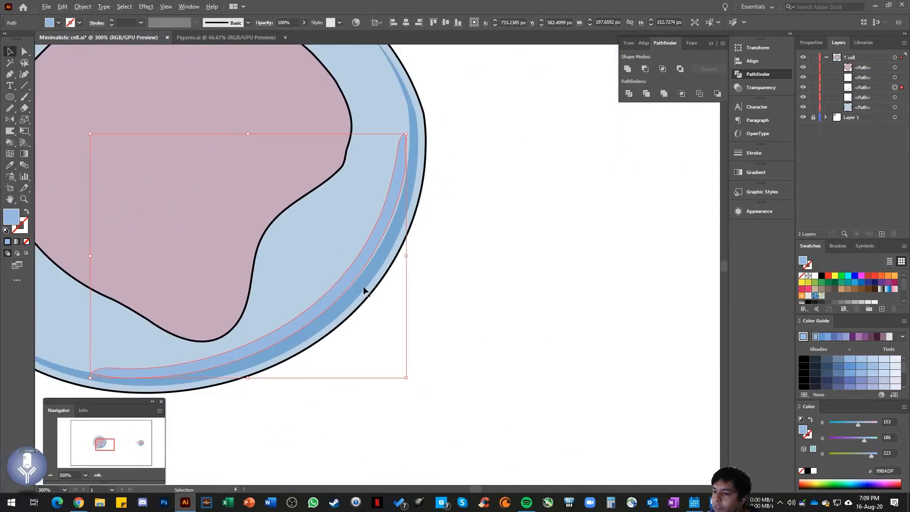
Warp the light blue crescent, pulling its upper tip upward and its lower-left end outward along the dark shadow
scroll(364, 289, "down", 1)
scroll(362, 290, "left", 3)
key("shift+r")
left_click_drag(454, 215, 460, 187)
scroll(258, 334, "up", 2)
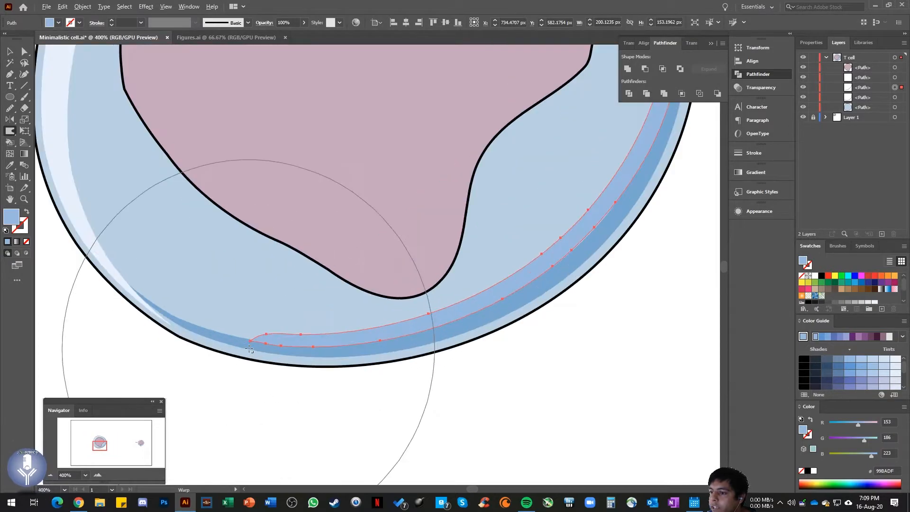
left_click_drag(257, 336, 253, 336)
left_click_drag(247, 334, 244, 326)
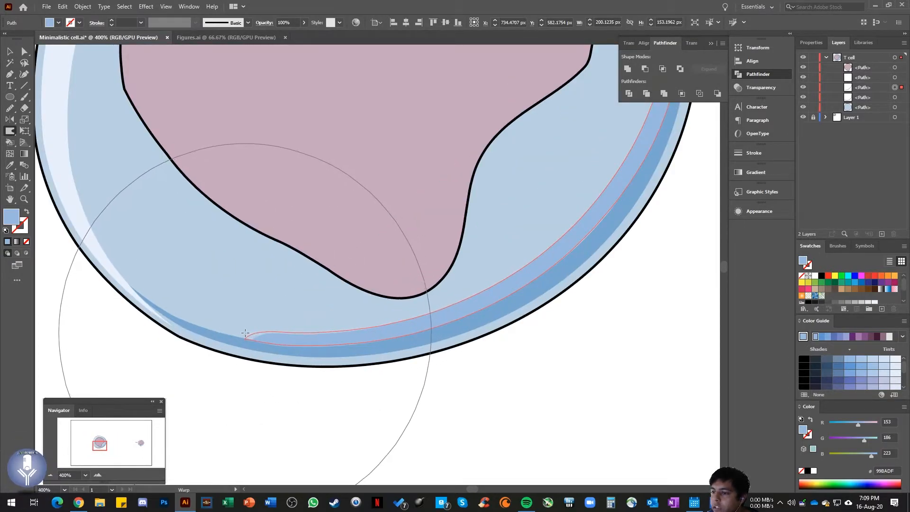
Refine the lower-left end of the light blue crescent with a smaller Warp brush, stretching the crescent to about 207 px wide
scroll(531, 252, "down", 2)
scroll(533, 250, "up", 3)
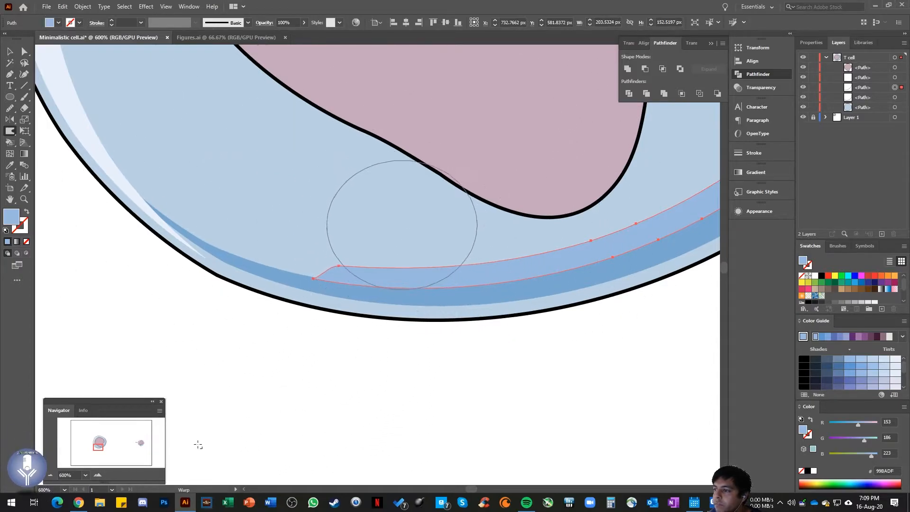
mouse_move(317, 254)
left_mouse_down()
mouse_move(325, 269)
mouse_move(311, 268)
left_mouse_up()
scroll(319, 279, "down", 3)
Warp the light blue crescent's upper end toward the dark shadow, deselect it, and compare the whole cell with the reference
scroll(670, 280, "up", 1)
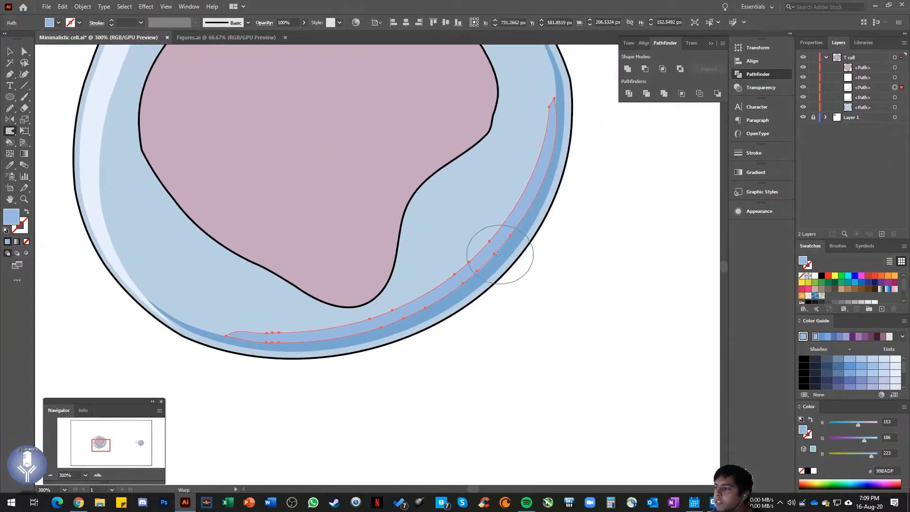
scroll(571, 148, "up", 3)
left_click_drag(525, 214, 541, 230)
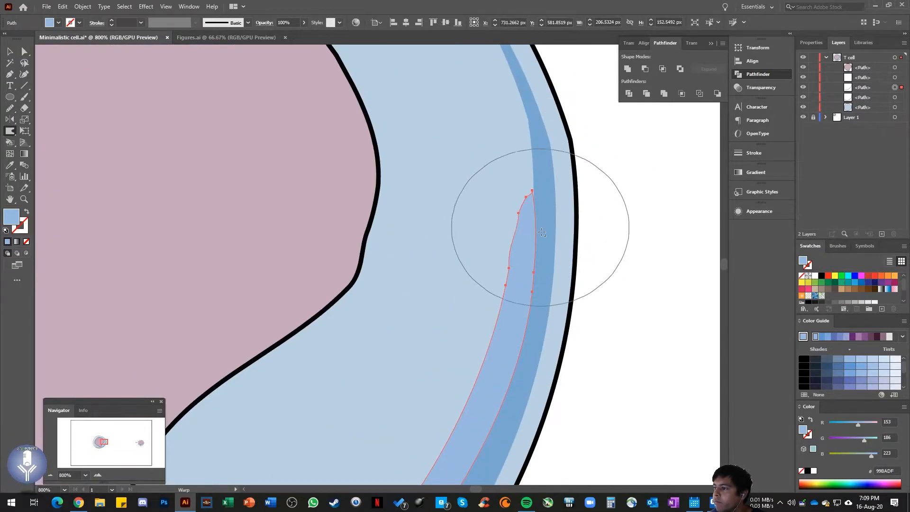
scroll(541, 230, "down", 2)
scroll(534, 201, "down", 1)
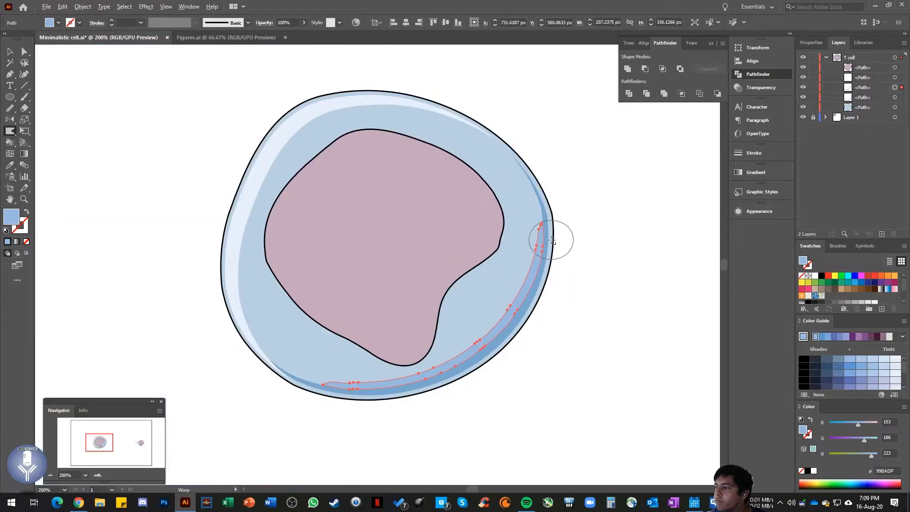
scroll(551, 240, "down", 2)
key("v")
left_click(618, 232)
scroll(611, 231, "right", 2)
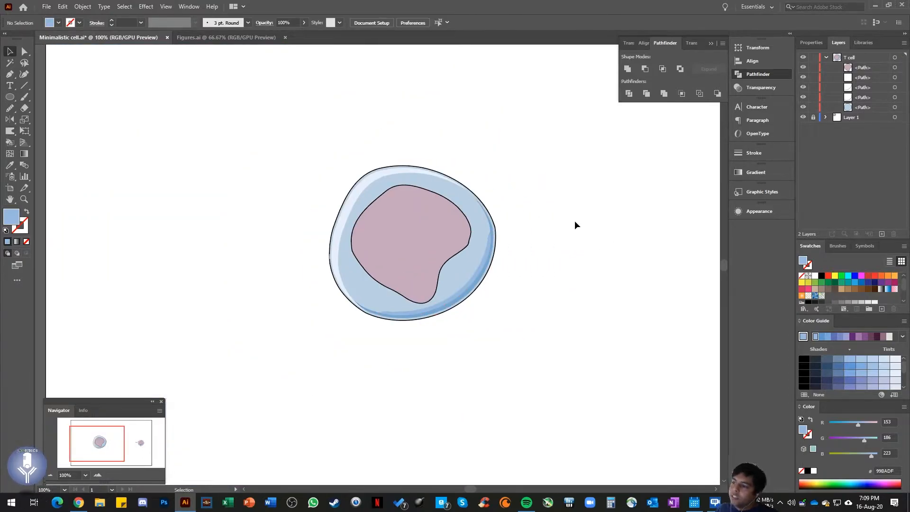
scroll(574, 220, "down", 1)
scroll(570, 220, "right", 2)
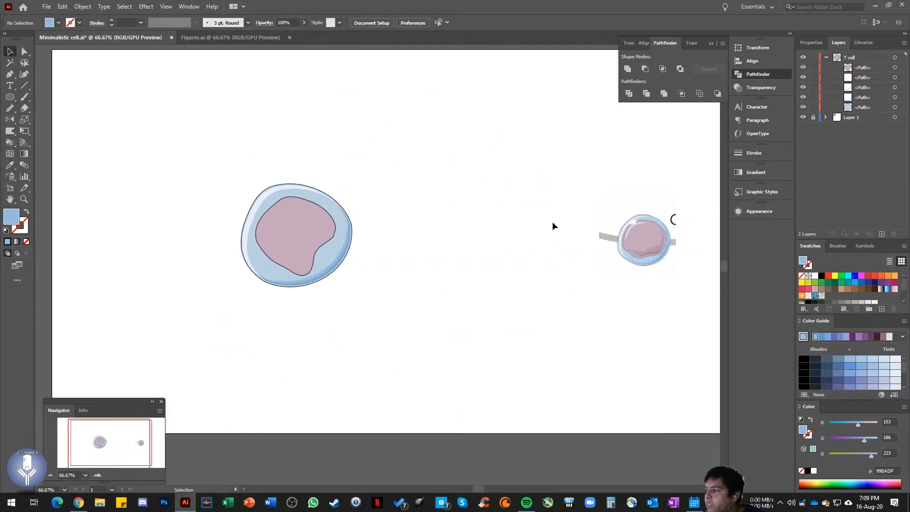
Select the light blue crescent and warp its upper tip upward along the dark shadow
scroll(349, 239, "up", 3)
left_click(345, 214)
key("shift+r")
scroll(341, 208, "up", 3)
left_click_drag(363, 154, 357, 126)
left_click_drag(354, 161, 352, 146)
key("ctrl")
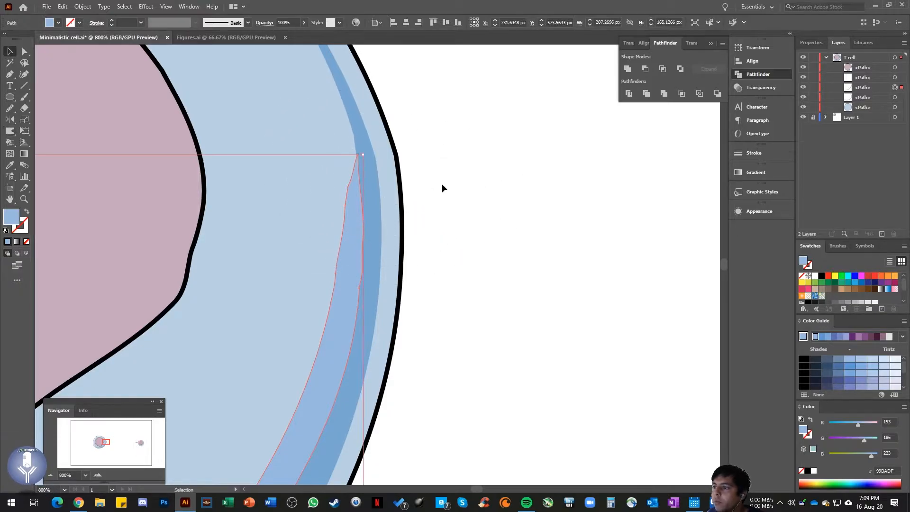
Refine the crescent's upper tip with a smaller Warp brush so that it tapers against the dark shadow's inner edge
left_click(451, 207, "ctrl")
left_click(351, 204, "ctrl")
scroll(356, 159, "up", 4)
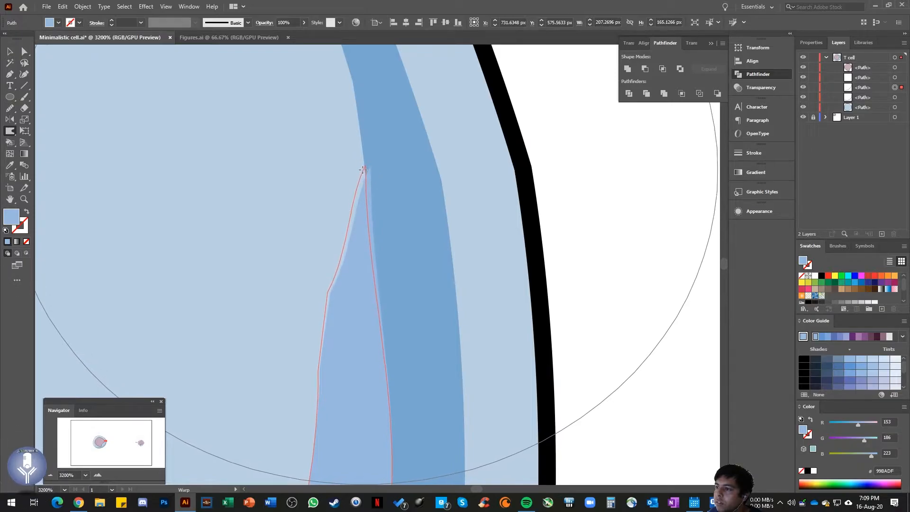
mouse_move(366, 169)
left_mouse_down()
mouse_move(381, 188)
mouse_move(311, 304)
mouse_move(115, 399)
left_mouse_up()
key("ctrl+z")
mouse_move(433, 197)
left_mouse_down()
mouse_move(387, 246)
mouse_move(402, 261)
left_mouse_up()
mouse_move(362, 216)
left_mouse_down()
mouse_move(376, 167)
mouse_move(359, 167)
mouse_move(376, 177)
mouse_move(364, 169)
left_mouse_up()
Smooth the crescent's inner edge near the upper tip by repositioning two anchor points with the Curvature tool, and deselect it
left_click(25, 74)
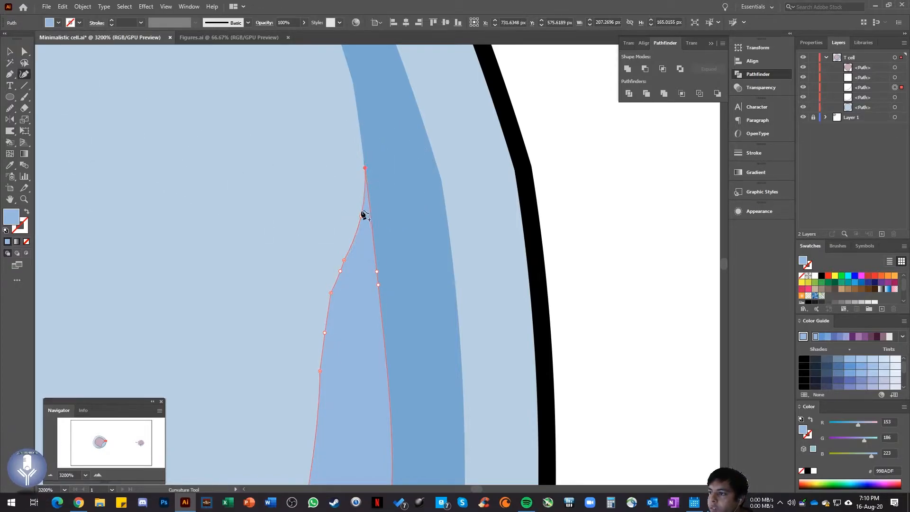
left_click_drag(353, 199, 351, 197)
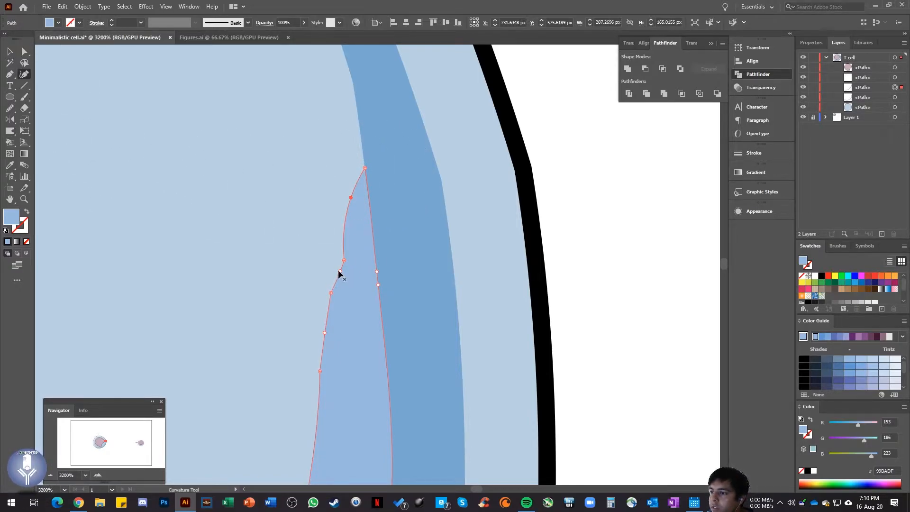
left_click_drag(345, 260, 335, 252)
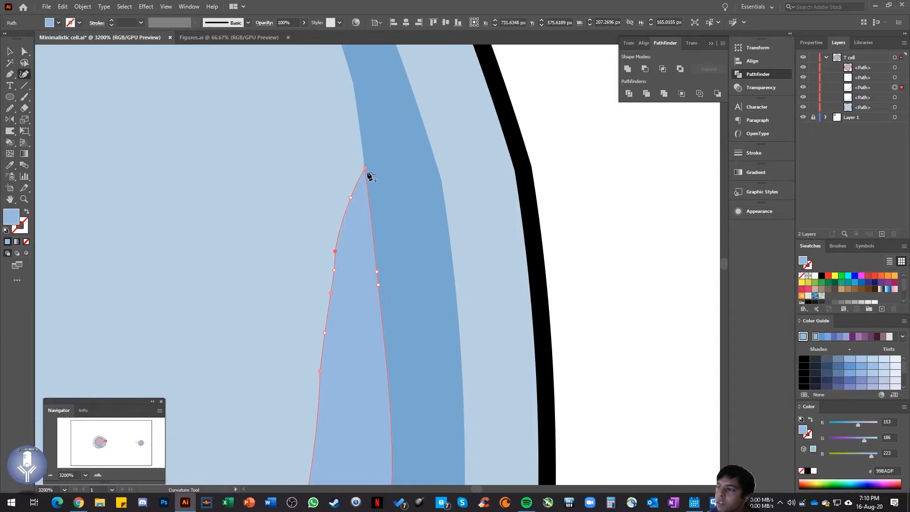
key("v")
left_click(551, 248)
Examine the whole cell's shading and compare it with the reference cell
scroll(400, 265, "down", 6)
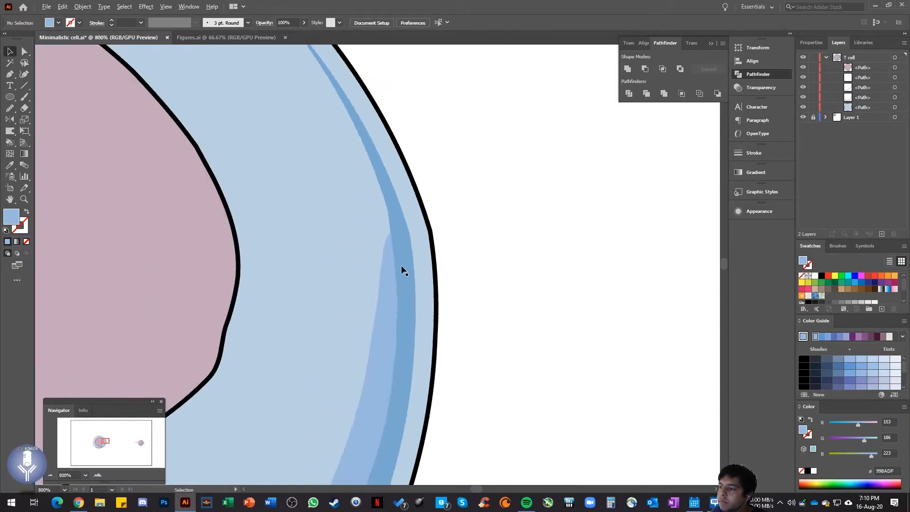
scroll(401, 267, "down", 5)
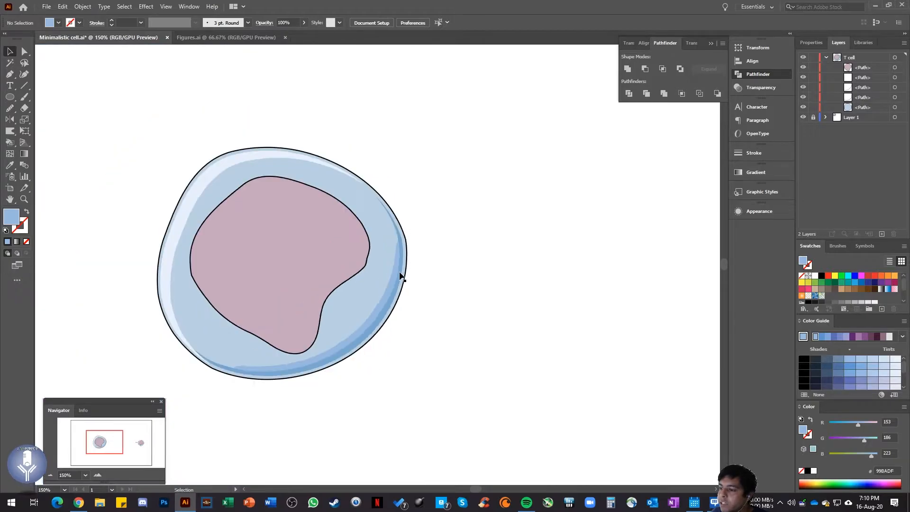
scroll(370, 318, "down", 1)
scroll(367, 316, "down", 2)
scroll(367, 317, "left", 4)
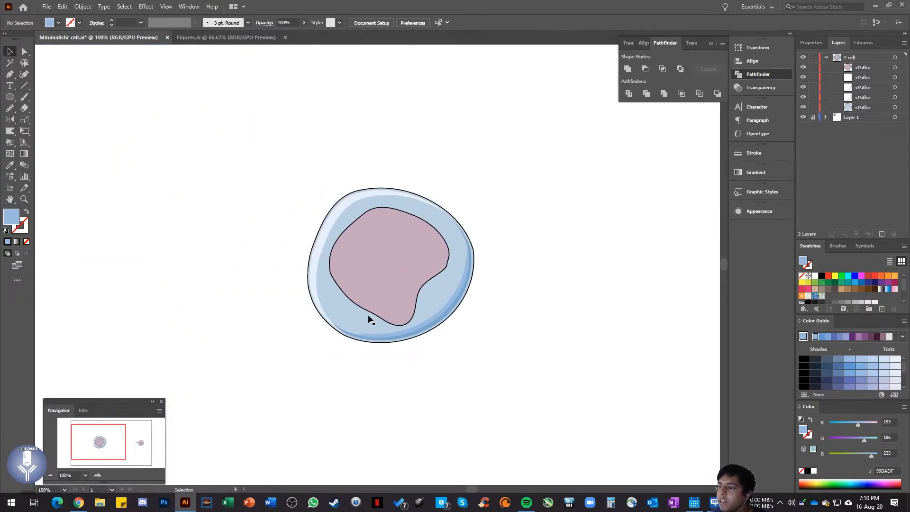
scroll(369, 319, "right", 2)
scroll(369, 319, "down", 1)
scroll(369, 318, "right", 4)
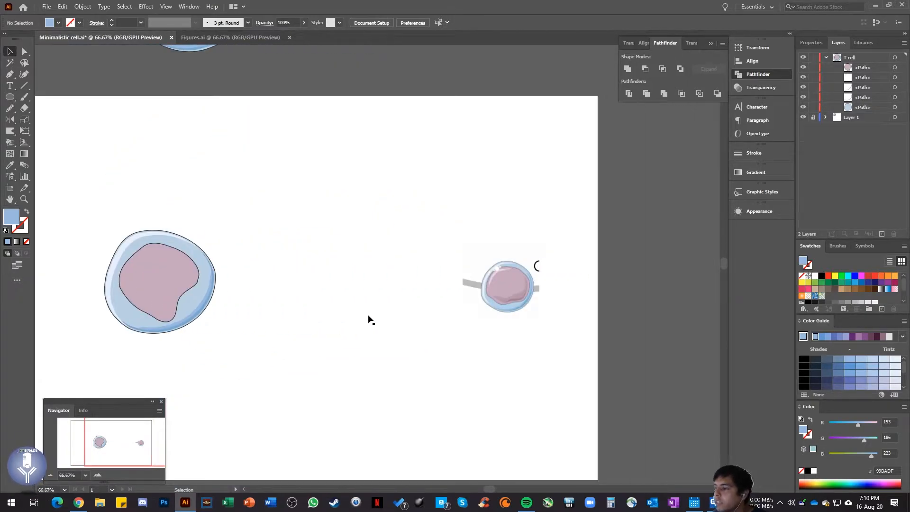
Scale the light blue crescent down to about 144 by 115 px and move it to the inner side of the dark shadow
scroll(178, 305, "up", 3)
left_click(237, 325)
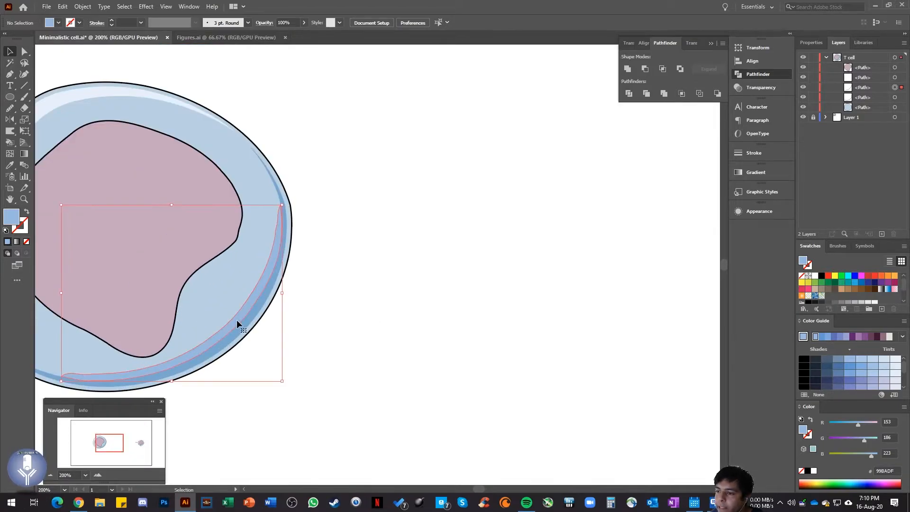
left_click_drag(61, 205, 128, 233)
left_click_drag(249, 335, 233, 319)
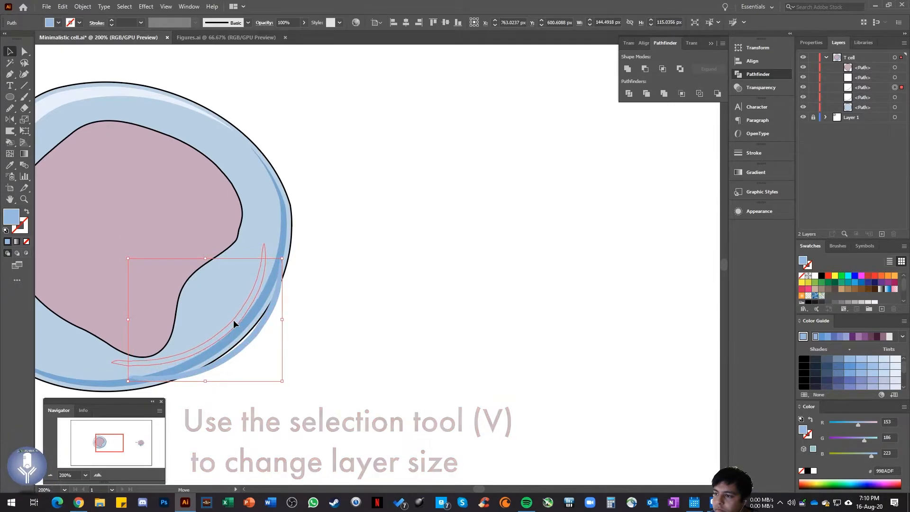
Warp the crescent's upper end toward the dark shadow and close the gap along its outer edge with a Curvature tool point
key("shift+r")
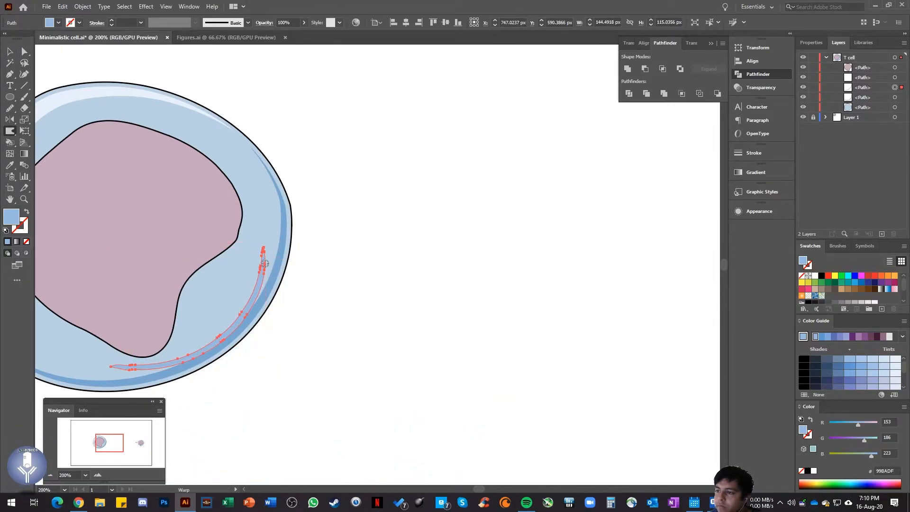
mouse_move(285, 239)
left_mouse_down()
mouse_move(266, 261)
mouse_move(287, 250)
left_mouse_up()
mouse_move(265, 282)
left_mouse_down()
mouse_move(282, 219)
mouse_move(274, 220)
mouse_move(295, 213)
mouse_move(270, 212)
mouse_move(288, 209)
left_mouse_up()
scroll(276, 242, "up", 4)
key("ctrl+z")
key("shift+grave")
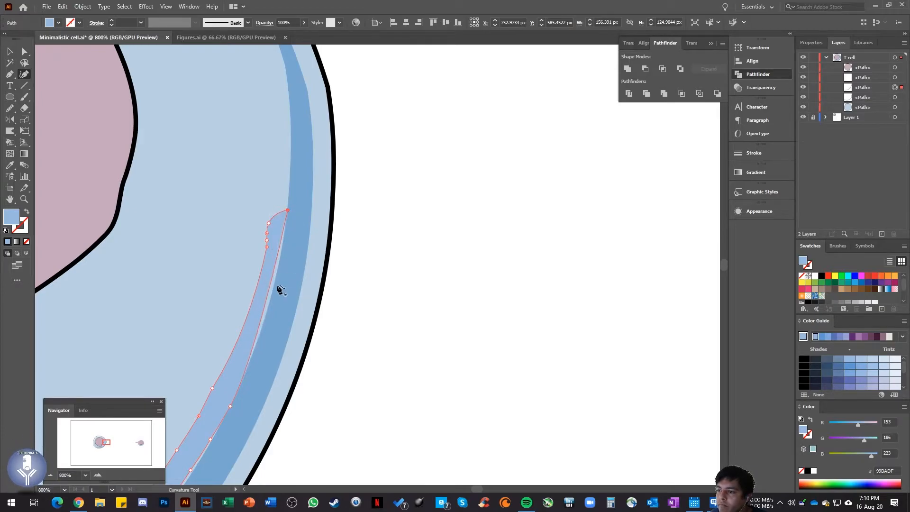
left_click(269, 302)
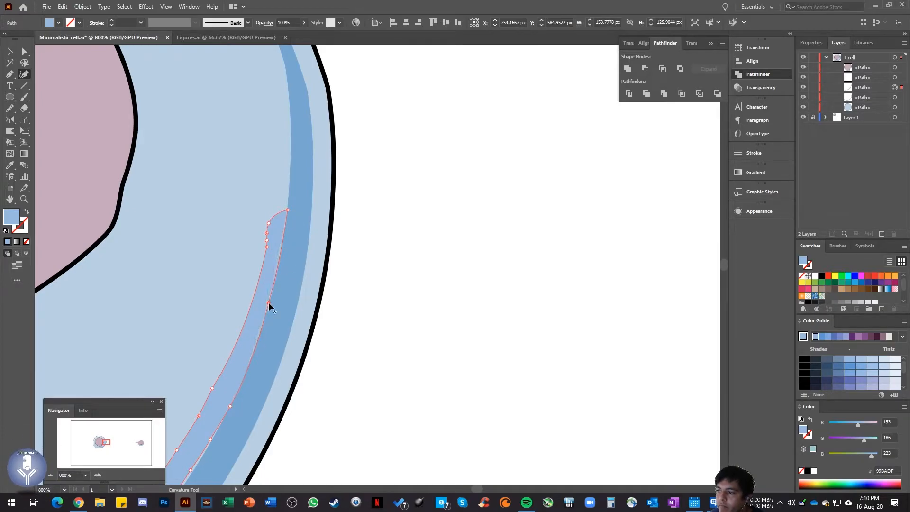
Warp the crescent's lower-left end down and outward along the inner edge of the dark shadow
scroll(280, 319, "down", 2)
left_click_drag(106, 443, 99, 447)
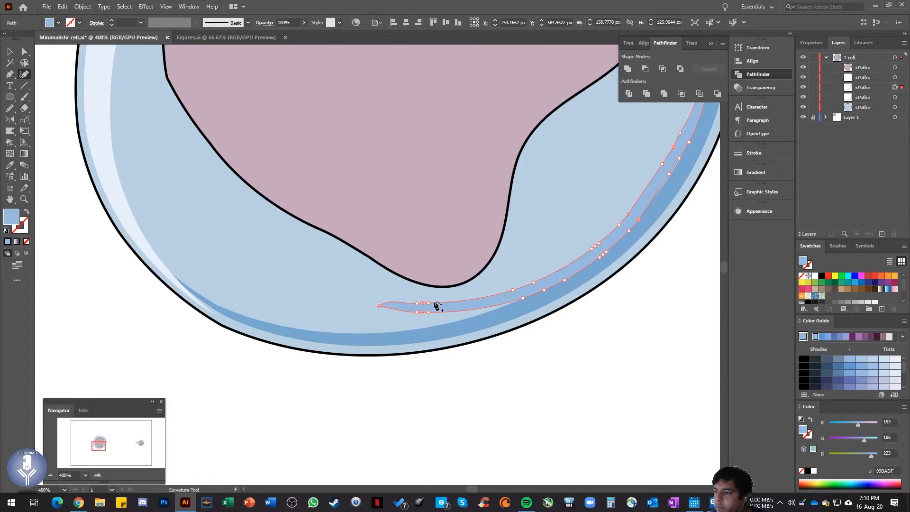
key("shift+r")
left_click_drag(431, 307, 423, 330)
mouse_move(475, 310)
left_mouse_down()
mouse_move(406, 328)
mouse_move(379, 324)
left_mouse_up()
Place the crescent's lower-left tip on the dark shadow's inner edge with the Curvature tool, and deselect the crescent
key("shift+grave")
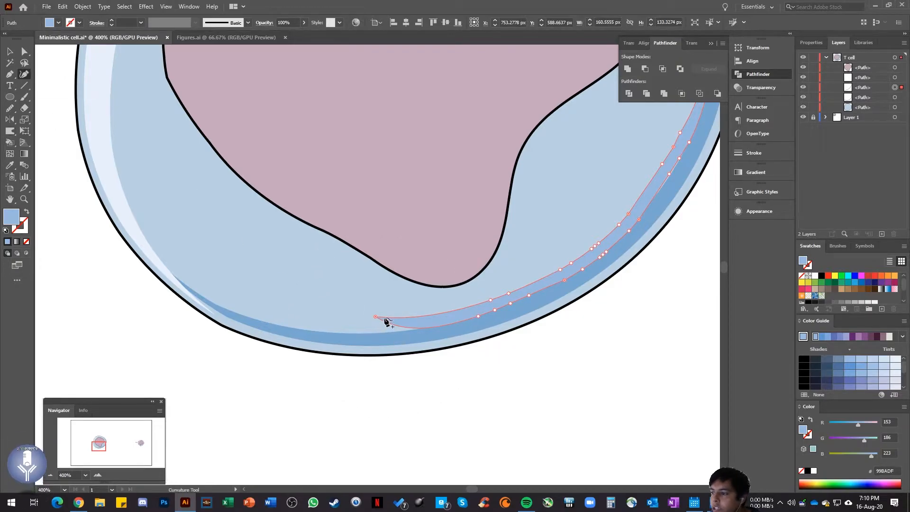
scroll(381, 324, "up", 3)
left_click_drag(363, 299, 372, 348)
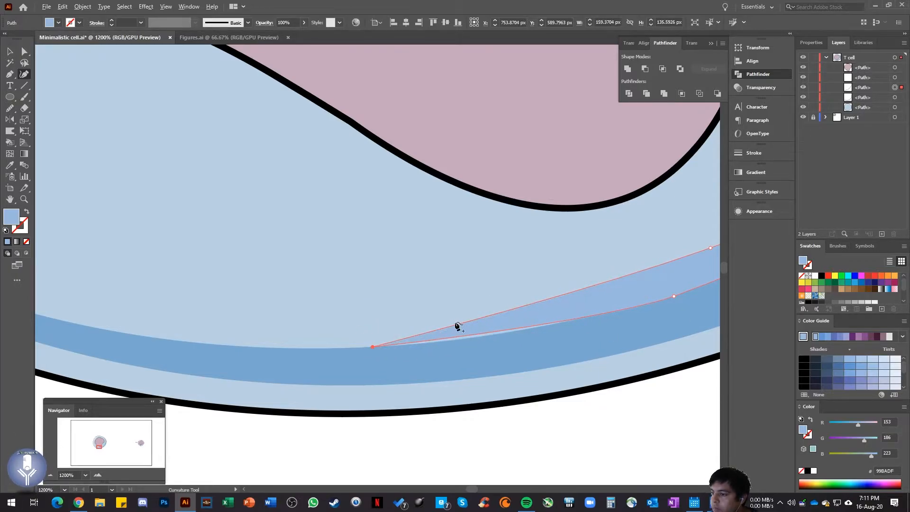
scroll(455, 325, "down", 2)
scroll(469, 331, "up", 2)
key("v")
scroll(493, 327, "down", 2)
scroll(493, 326, "down", 1)
left_click(630, 306)
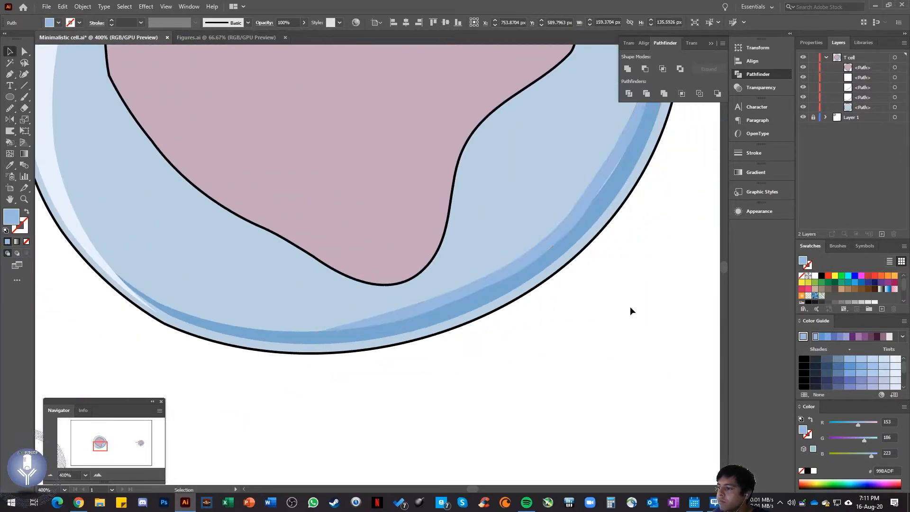
Extend the light blue crescent's upper tip along the dark shadow with the Curvature tool, making the crescent about 153 px high
scroll(630, 306, "down", 3)
scroll(574, 301, "right", 3)
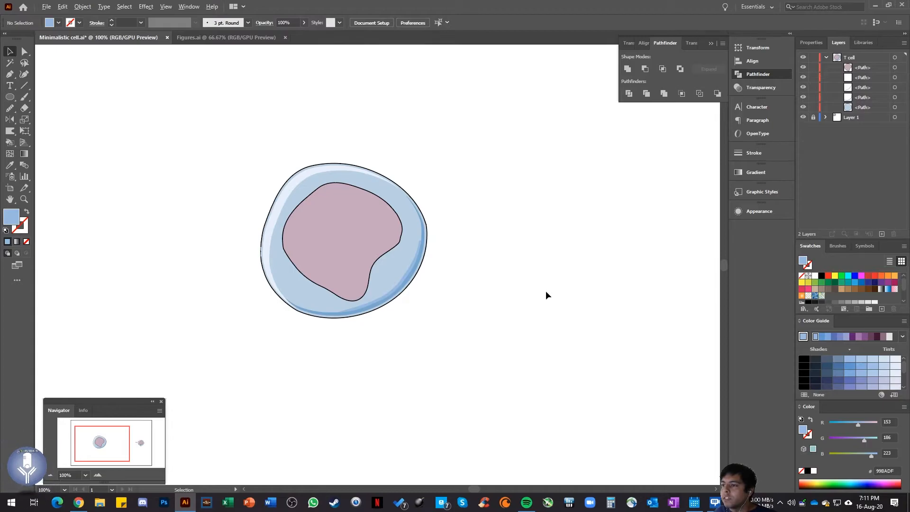
scroll(544, 293, "down", 1)
scroll(544, 294, "right", 3)
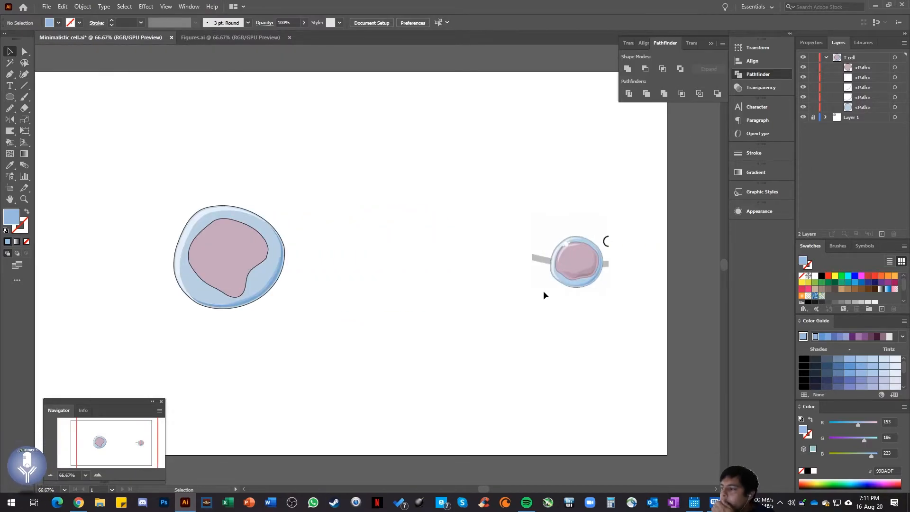
scroll(282, 257, "up", 5)
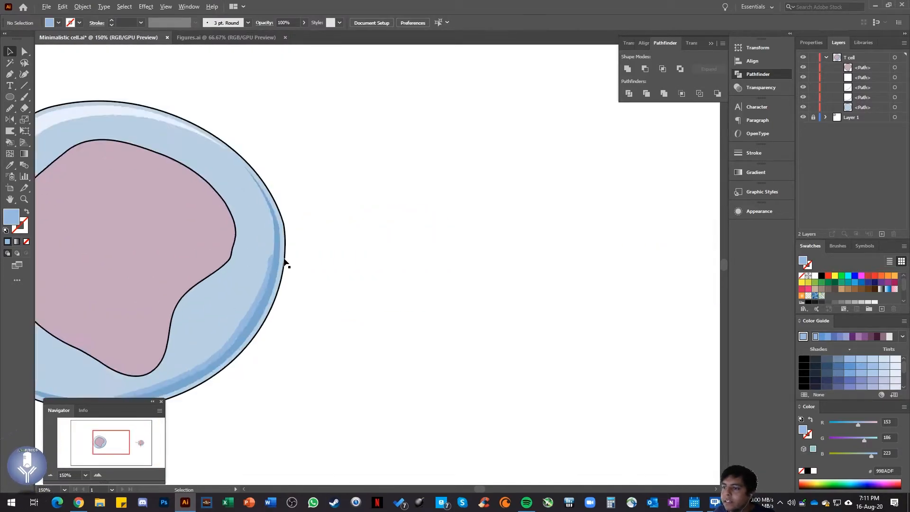
left_click(258, 256)
scroll(259, 256, "up", 2)
key("shift+grave")
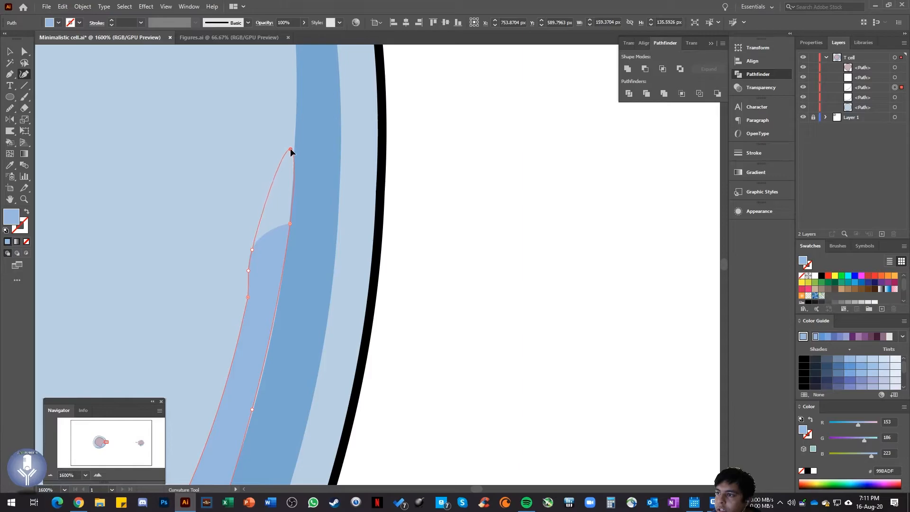
scroll(293, 124, "up", 3)
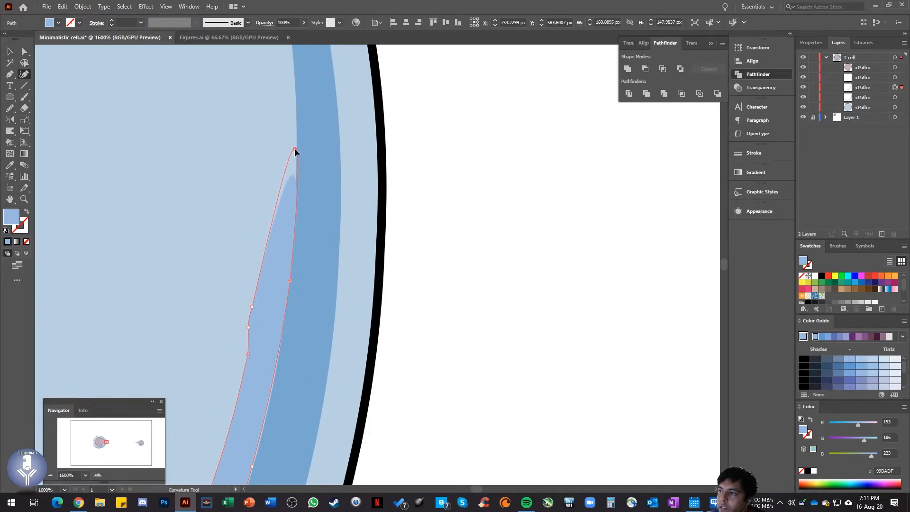
left_click_drag(294, 144, 294, 134)
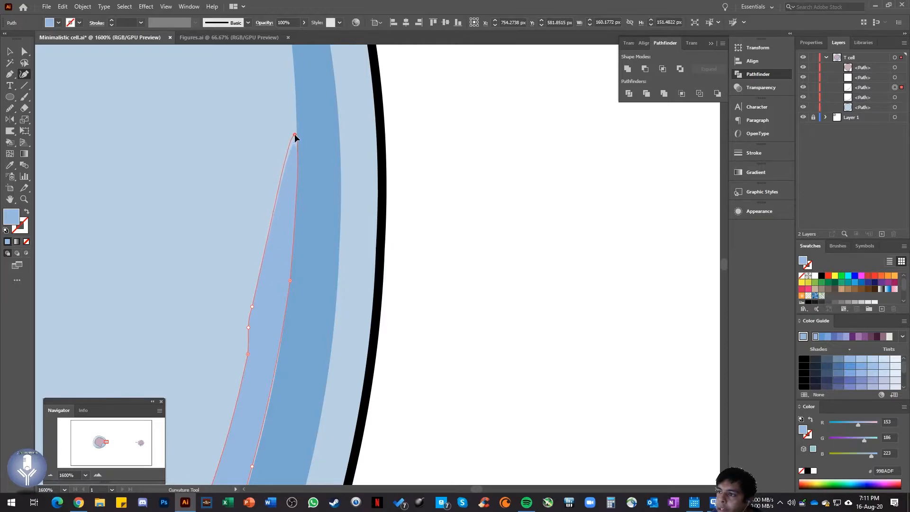
scroll(328, 175, "down", 3)
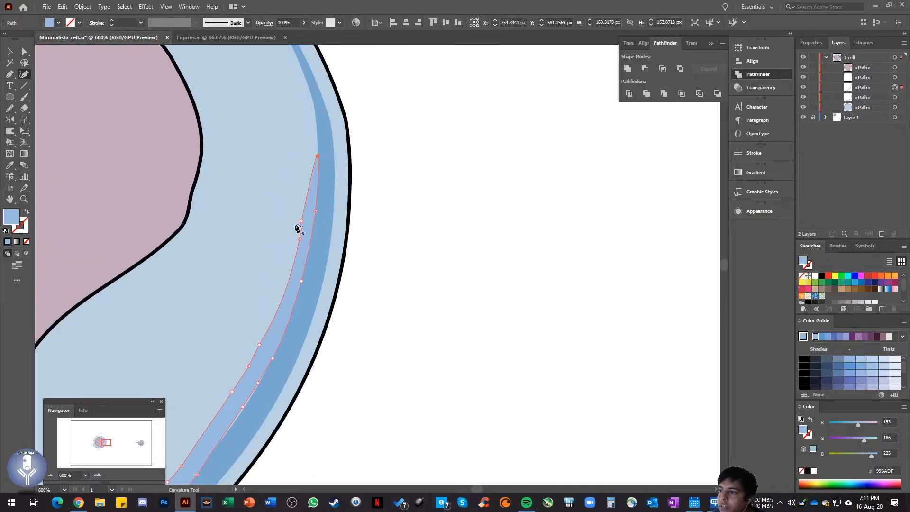
Smooth the crescent's inner edge below the upper tip by shifting an anchor point slightly outward, and deselect it
left_click_drag(300, 220, 303, 220)
key("v")
left_click(371, 243)
scroll(371, 243, "down", 4)
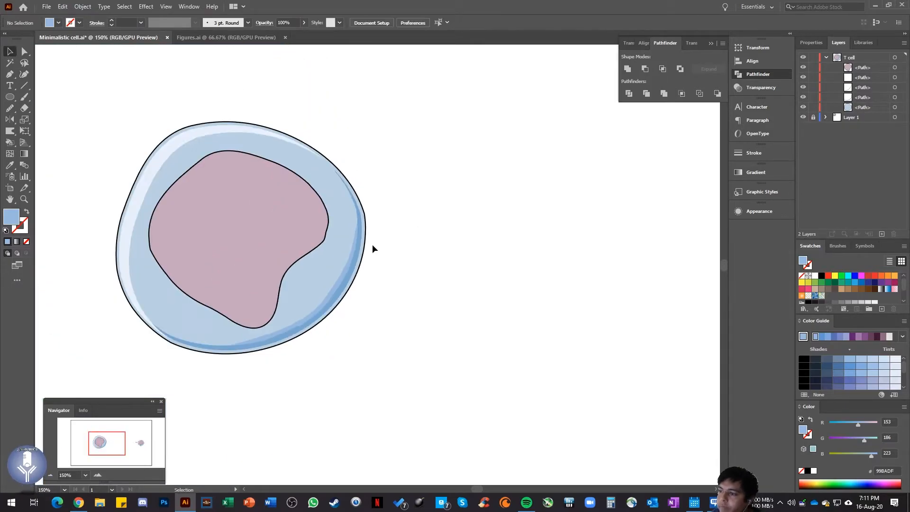
Nudge an anchor point on the crescent's outer edge at the cell's lower right to close the gap with the dark shadow
scroll(315, 309, "up", 5)
left_click(429, 220)
key("shift+grave")
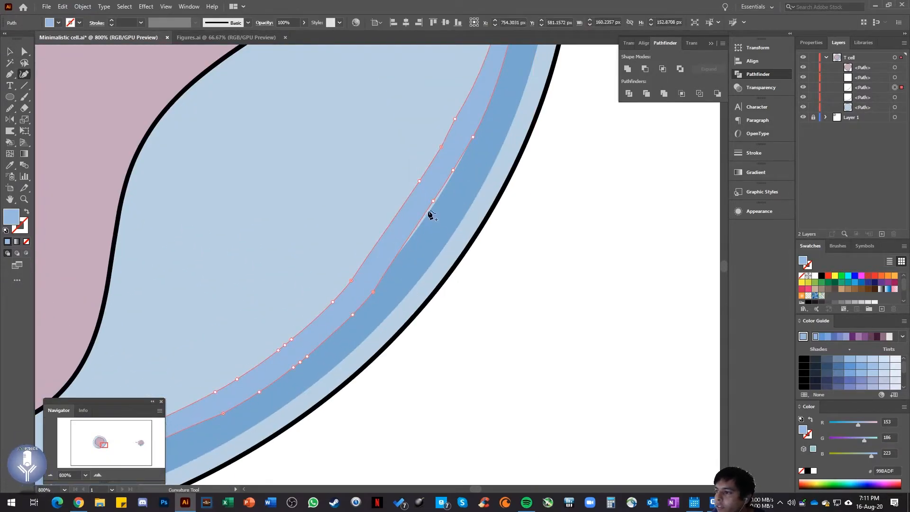
left_click_drag(434, 200, 435, 200)
key("v")
left_click(530, 218)
scroll(528, 218, "down", 5)
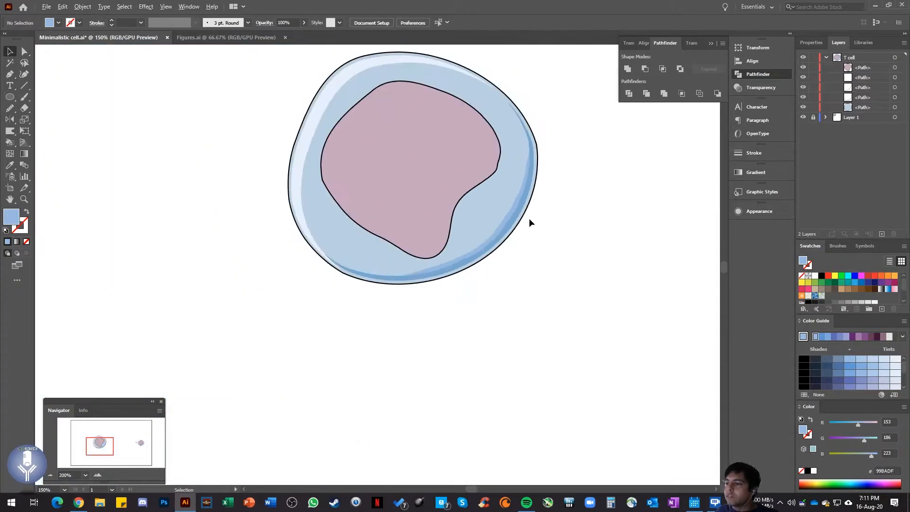
scroll(529, 218, "down", 5)
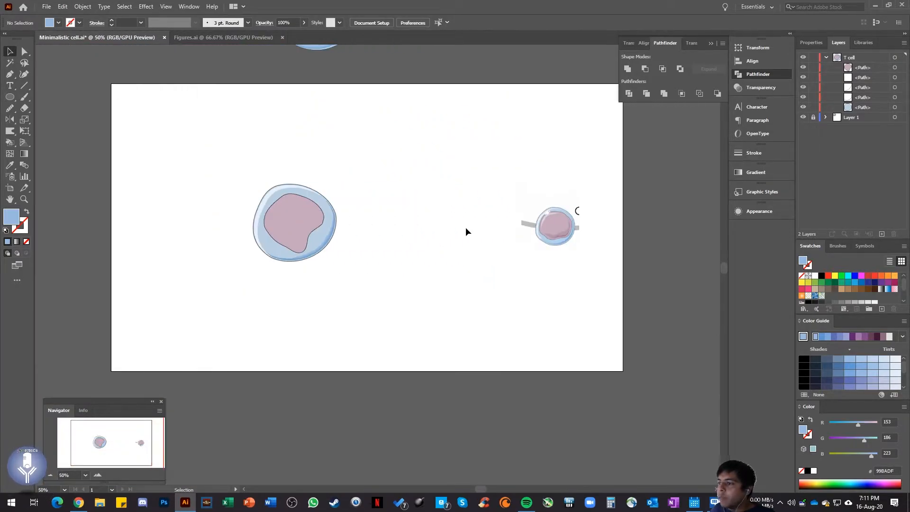
Warp the pink nucleus's lower-right side to remove its notch, rounding it to about 203 px high like the reference nucleus
scroll(412, 234, "up", 2)
scroll(404, 239, "left", 2)
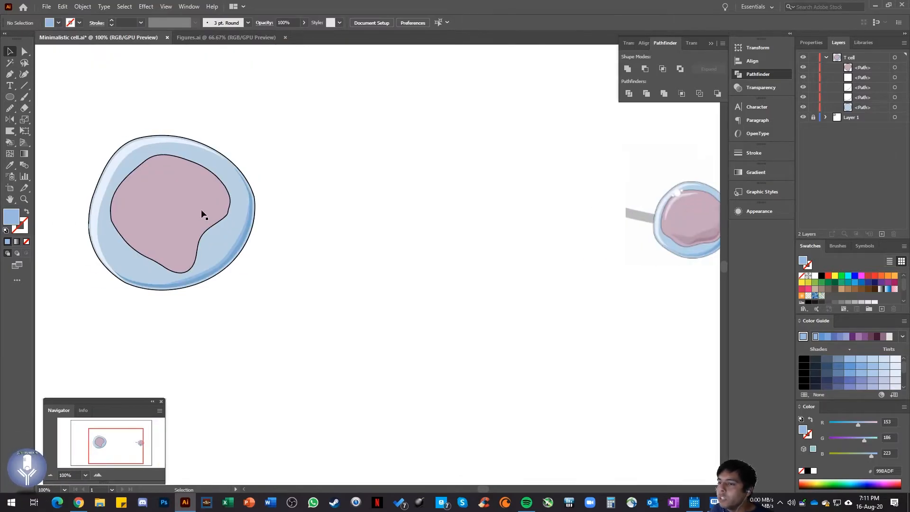
left_click(213, 211)
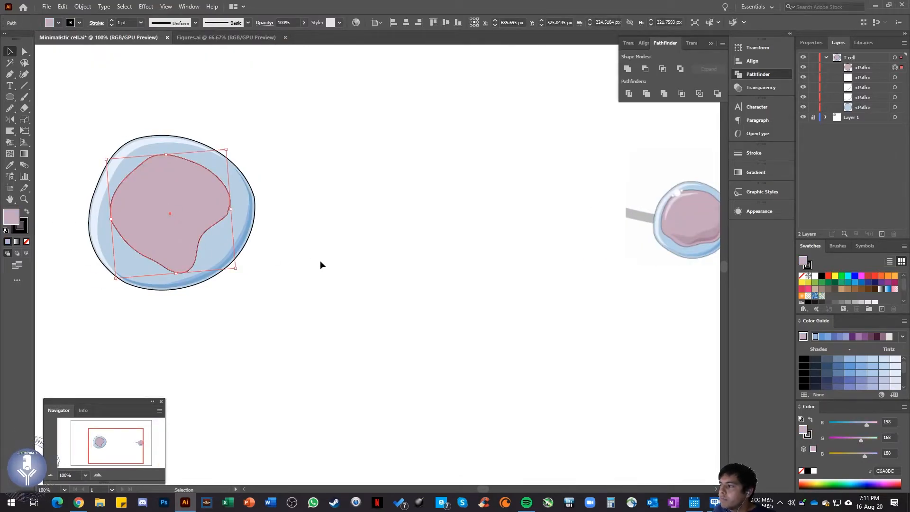
scroll(684, 218, "right", 2)
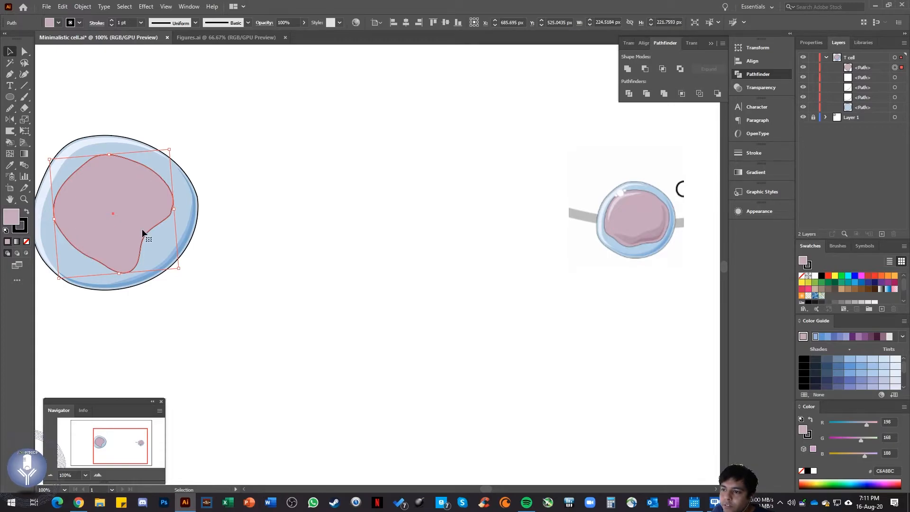
scroll(138, 230, "left", 2)
key("shift+r")
mouse_move(188, 268)
left_mouse_down()
mouse_move(173, 258)
mouse_move(168, 248)
mouse_move(183, 254)
mouse_move(172, 240)
mouse_move(142, 258)
mouse_move(210, 236)
left_mouse_up()
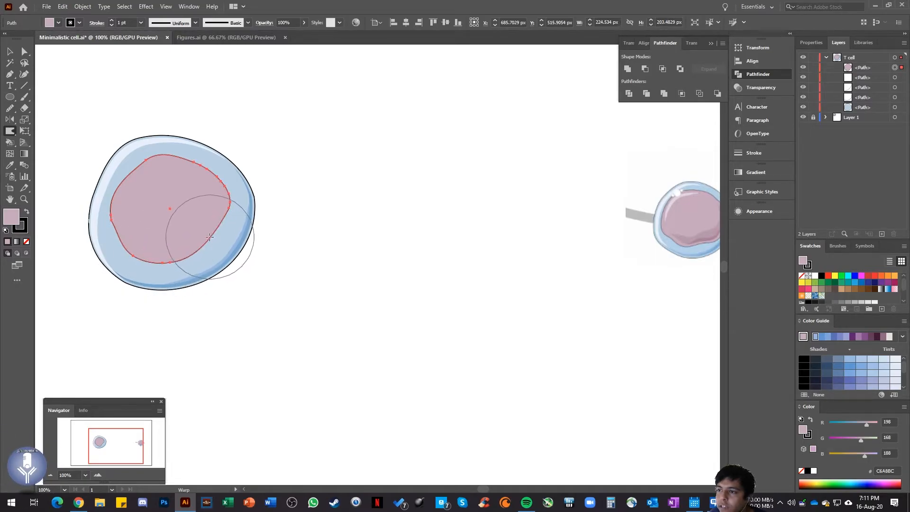
key("v")
left_click(266, 213)
Select the nucleus and lock the four other T cell paths: the body, the highlight and both shadows
left_click(181, 205)
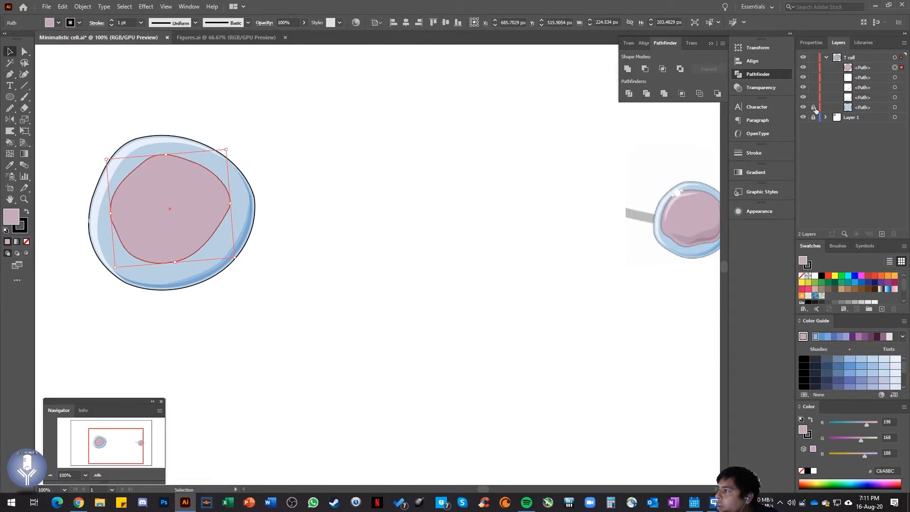
left_click(813, 87)
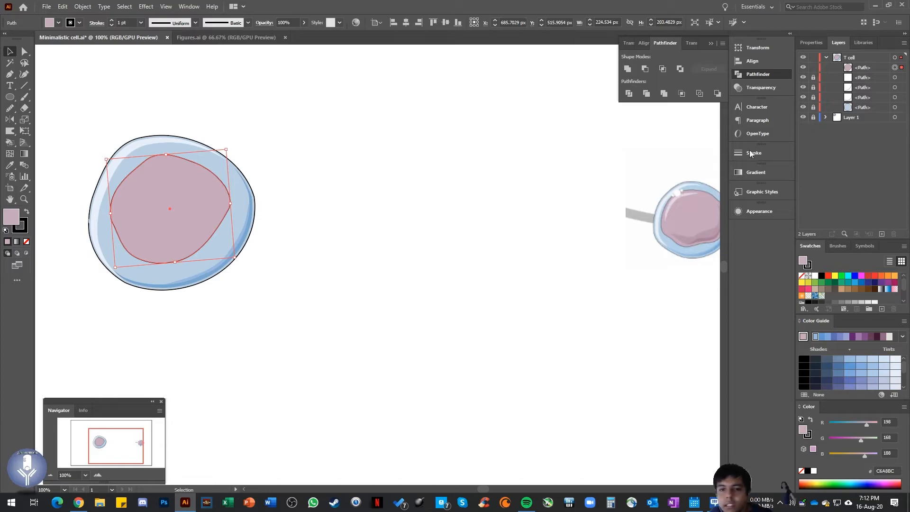
Copy the pink nucleus and paste the duplicate directly behind it in the same position
scroll(259, 234, "left", 5)
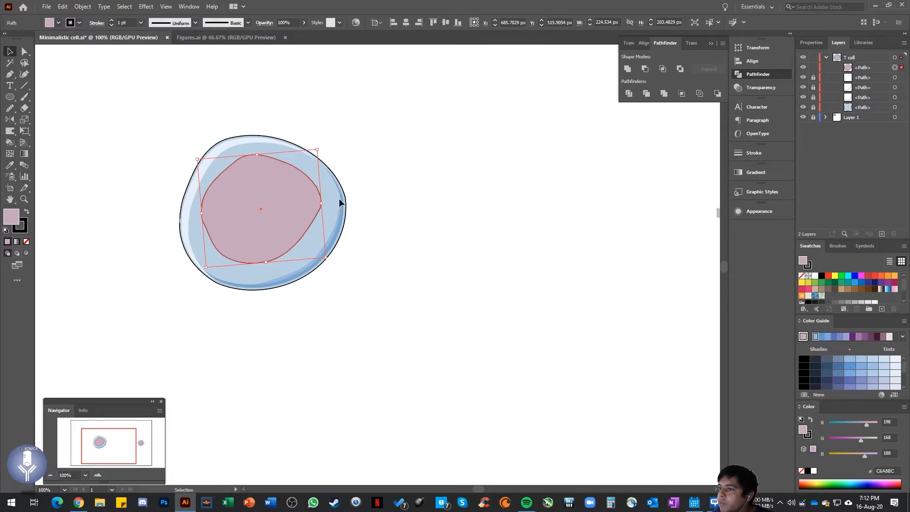
key("ctrl+c")
key("ctrl+b")
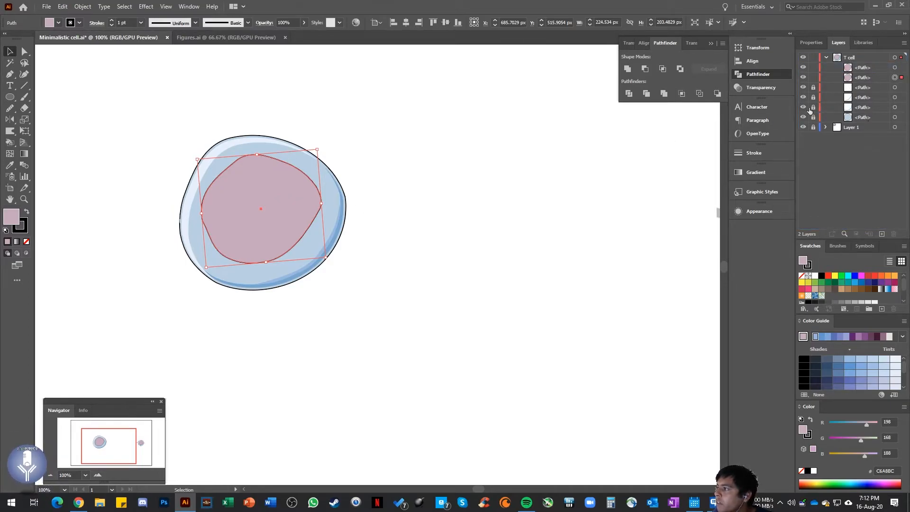
left_click_drag(279, 202, 276, 205)
scroll(276, 205, "up", 1)
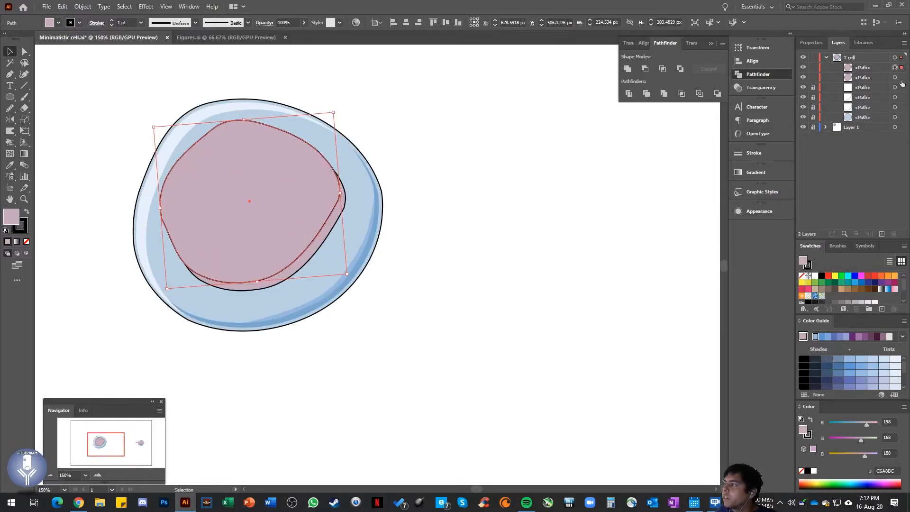
key("ctrl+z")
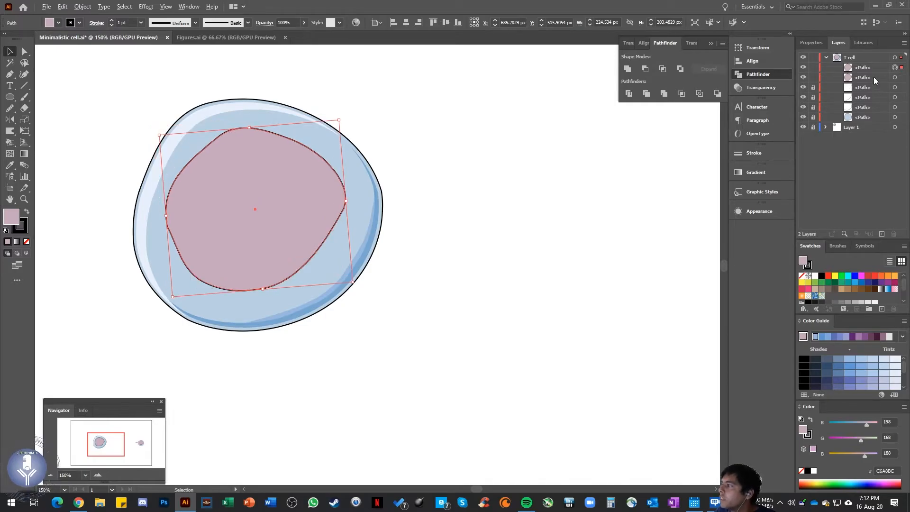
Add another nucleus copy, shift the top one about 9 px left and 8 px up, and subtract it from the copy beneath to form a crescent
left_click_drag(280, 216, 273, 210)
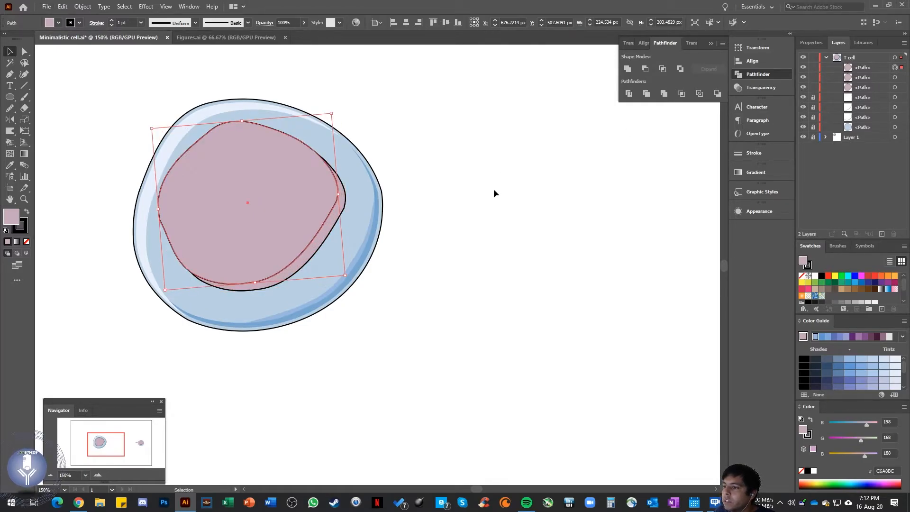
left_click(901, 78, "shift")
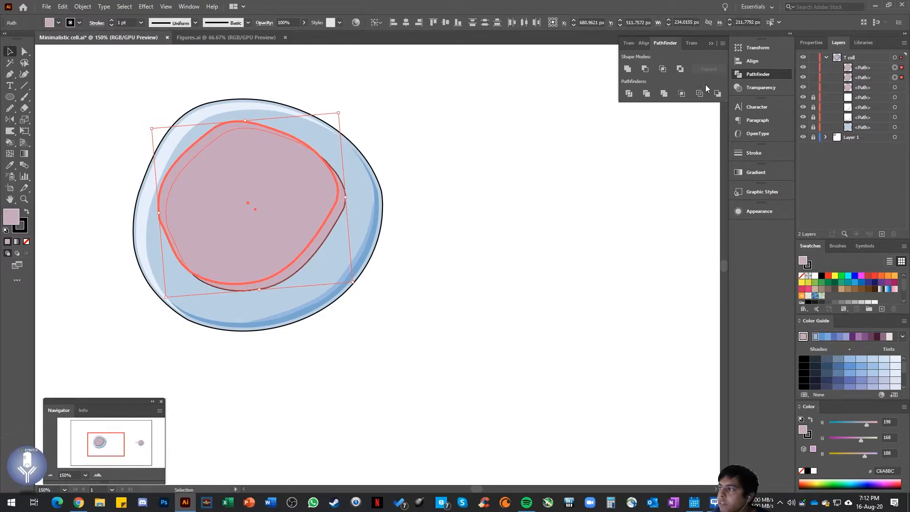
left_click(645, 69)
left_click(426, 212)
left_click(327, 213)
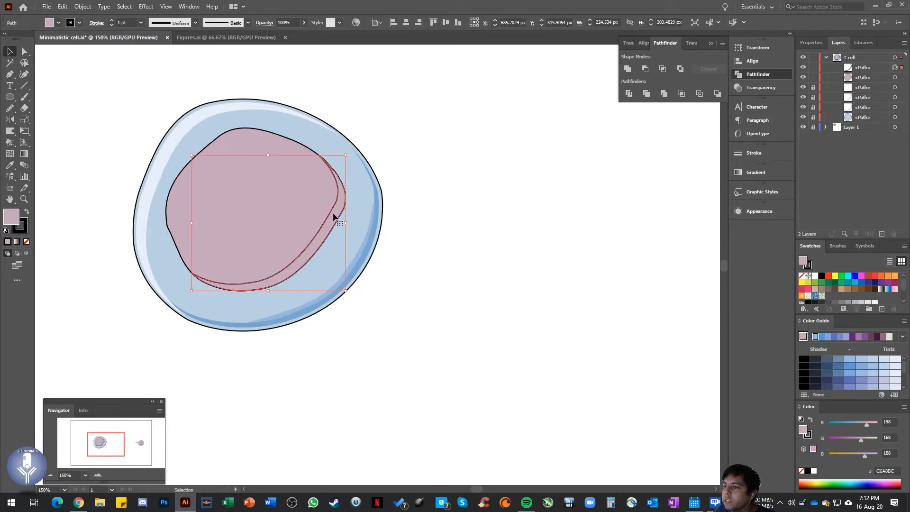
Recolor the nucleus crescent with the dark mauve shadow color A37F97 sampled from the reference nucleus using the Eyedropper
scroll(392, 224, "down", 2)
left_click(144, 443)
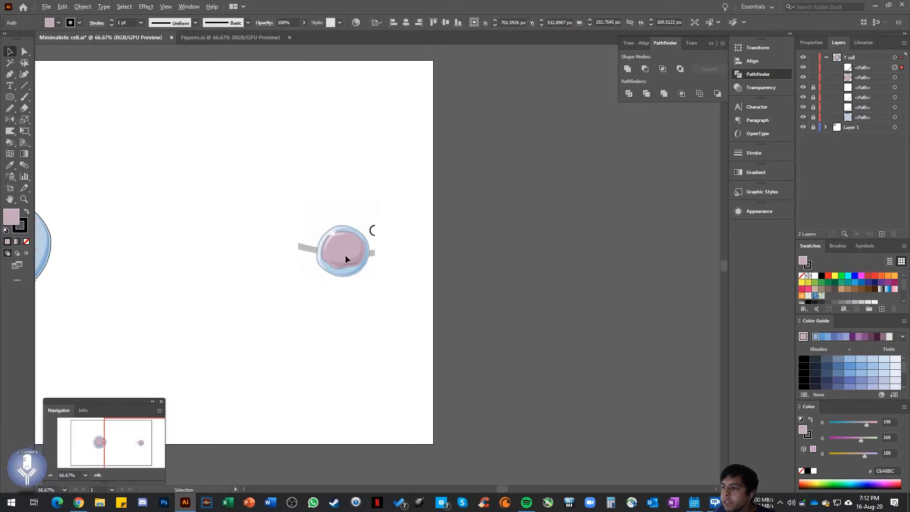
scroll(345, 255, "up", 4)
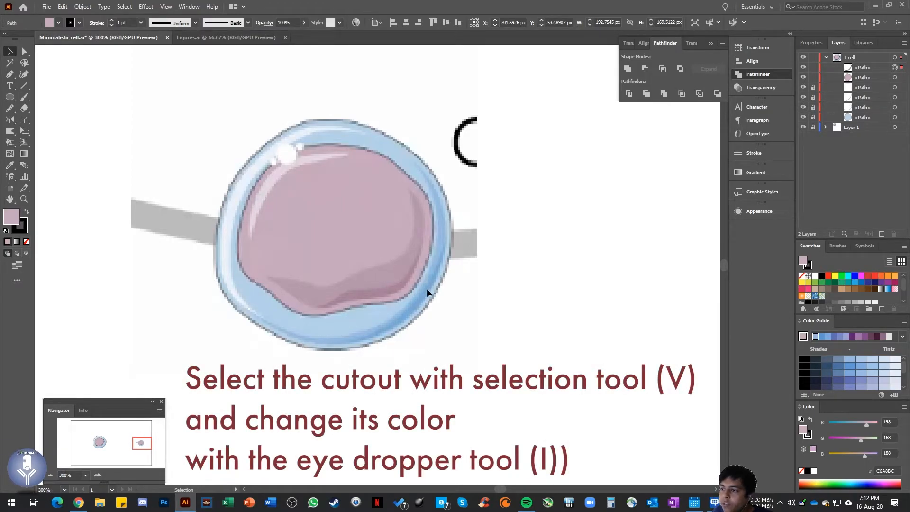
key("i")
left_click(379, 292)
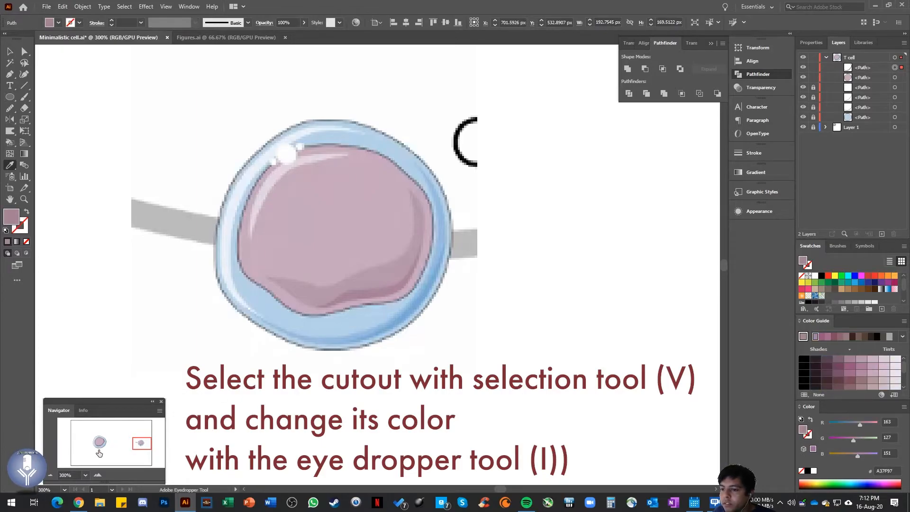
left_click(102, 443)
scroll(395, 204, "down", 1)
key("v")
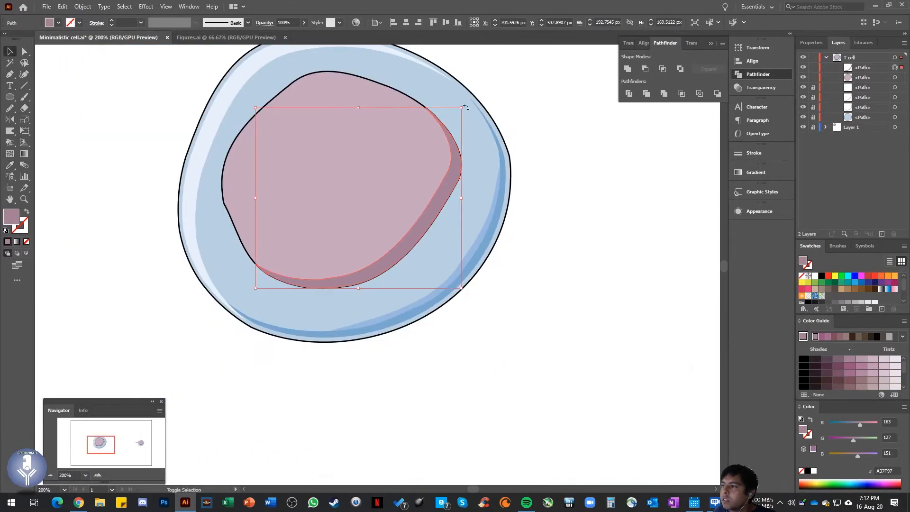
Shrink the dark mauve crescent to about 185 × 163 px, position it just inside the nucleus outline, and deselect it
left_click_drag(461, 110, 456, 119)
left_click_drag(445, 174, 447, 172)
left_click(579, 204)
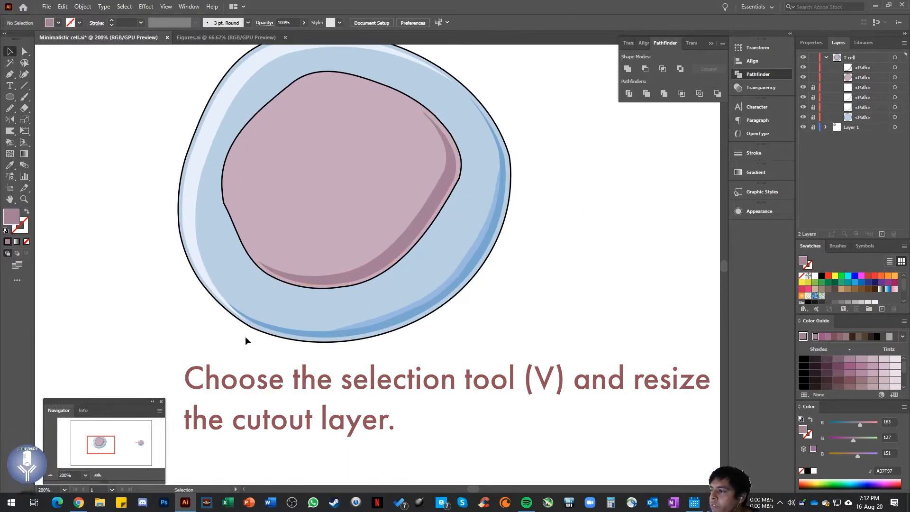
Duplicate the pink nucleus twice in place and offset the top copy about 21 px left and 16 px up
left_click(434, 195)
left_click(369, 139)
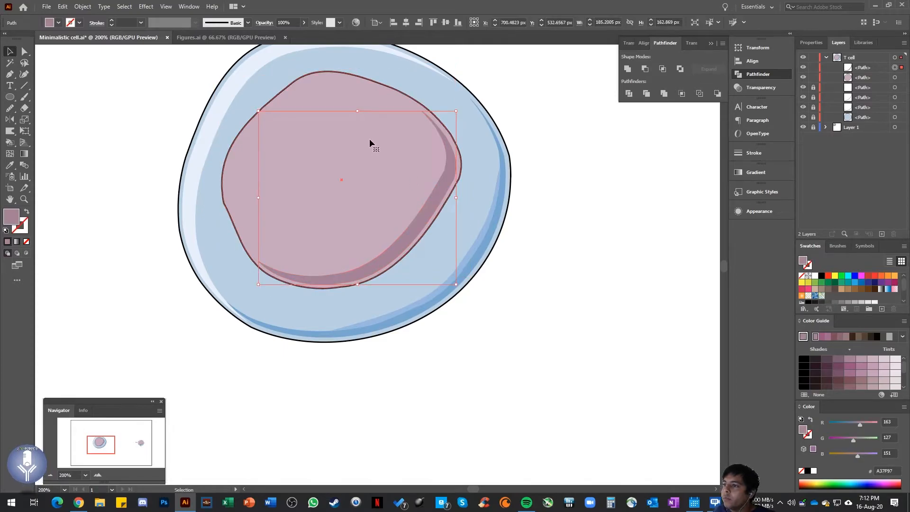
key("ctrl+c")
key("ctrl+f")
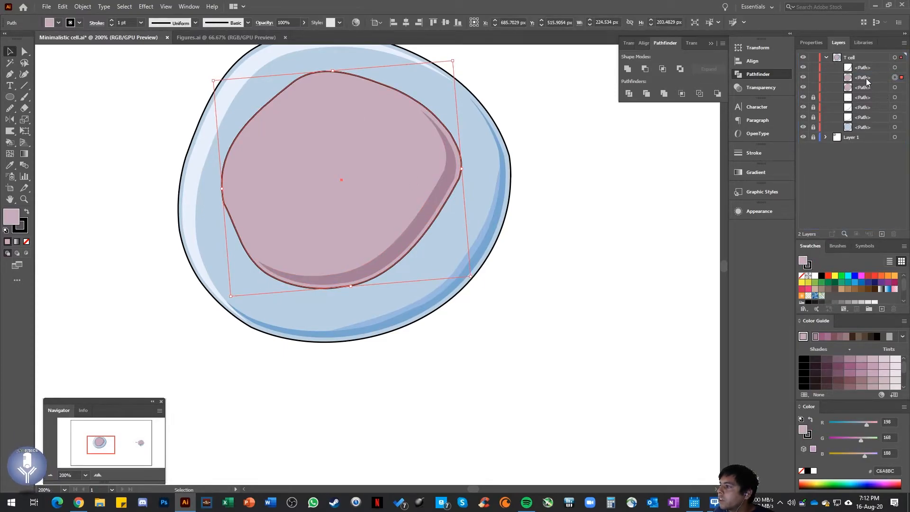
left_click_drag(373, 187, 354, 169)
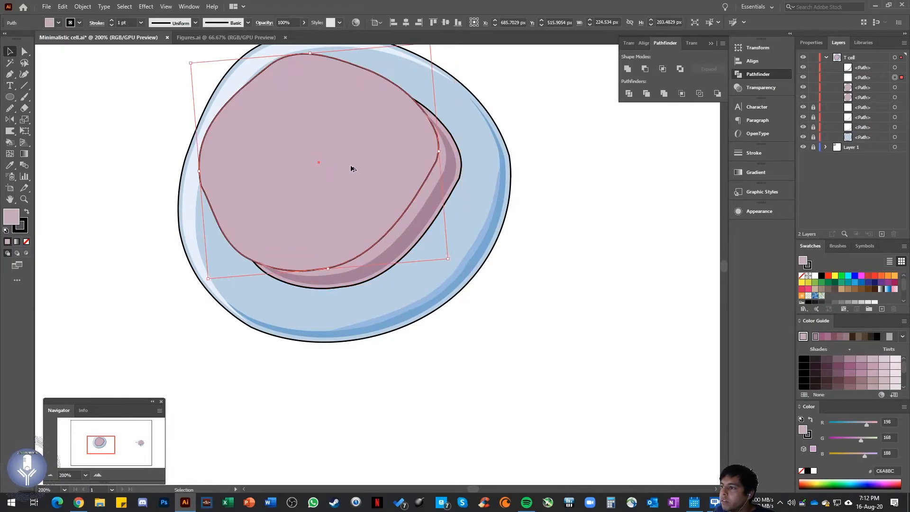
Enlarge the offset nucleus copy to about 233 × 211 px and subtract it from the copy beneath to form a wider crescent
scroll(437, 103, "down", 1)
scroll(433, 135, "up", 5)
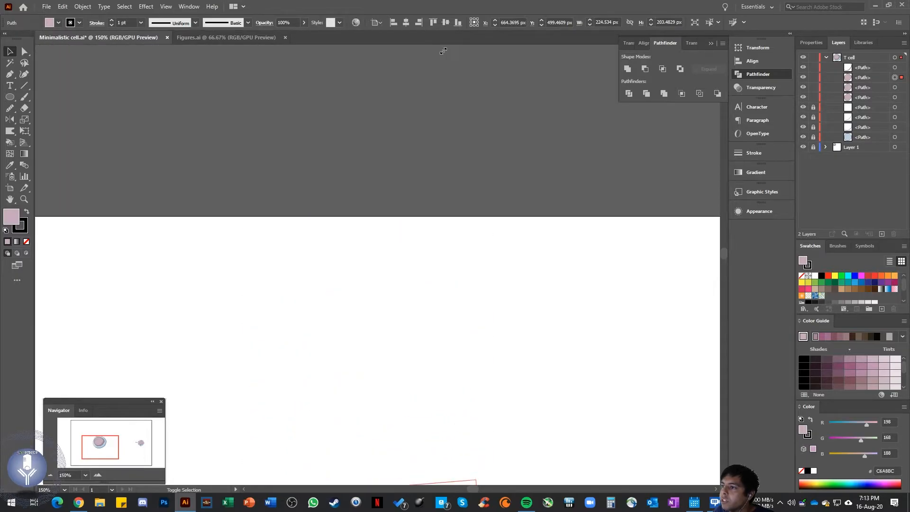
left_click_drag(97, 443, 100, 441)
left_click_drag(481, 134, 424, 227)
left_click_drag(439, 175, 446, 168)
left_click_drag(387, 249, 378, 252)
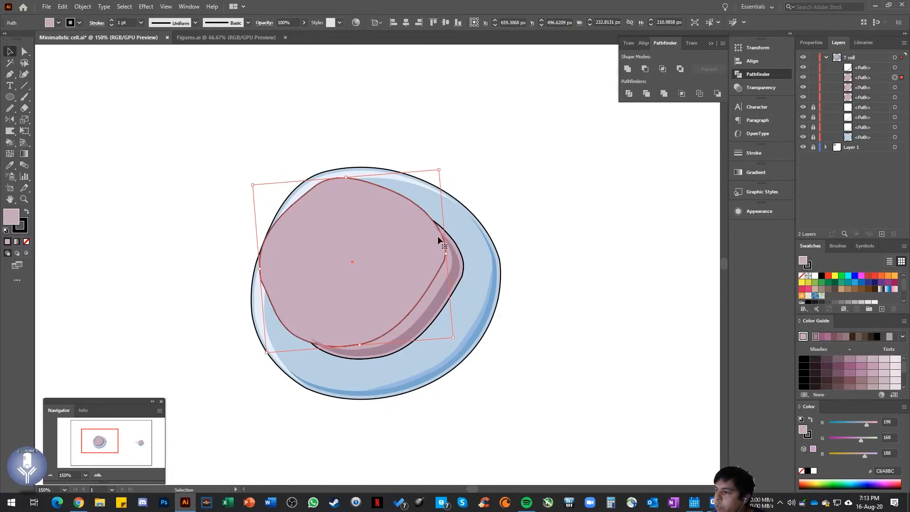
left_click_drag(440, 170, 437, 168)
left_click(895, 87, "shift")
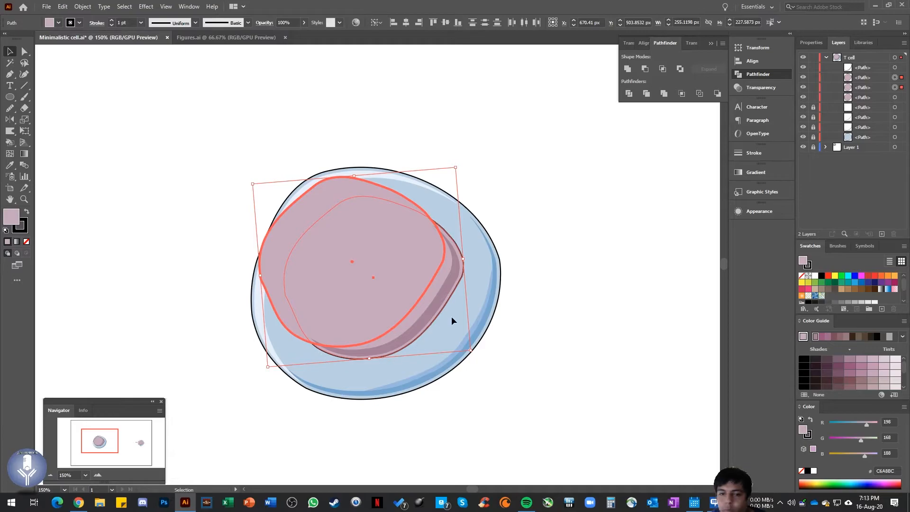
left_click(646, 69)
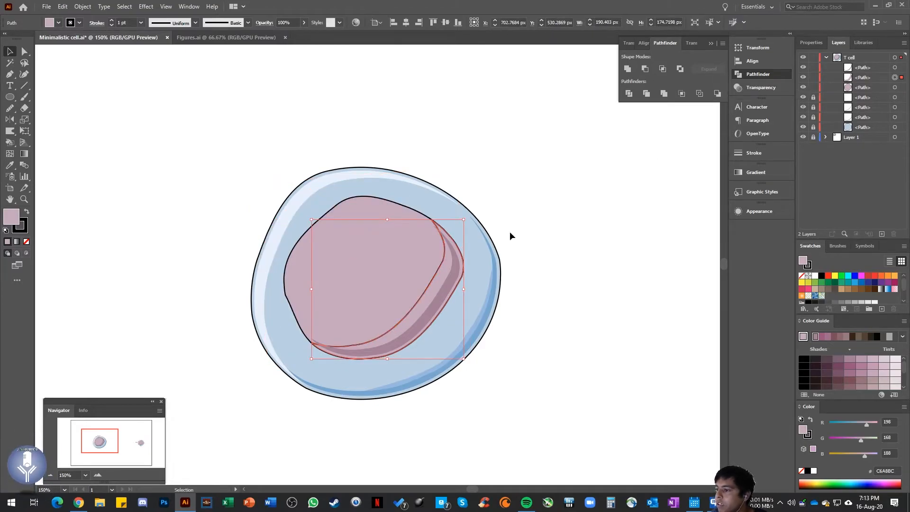
Recolor the wider crescent with the lighter mauve shadow color B396AA sampled from the reference nucleus
scroll(425, 299, "up", 1)
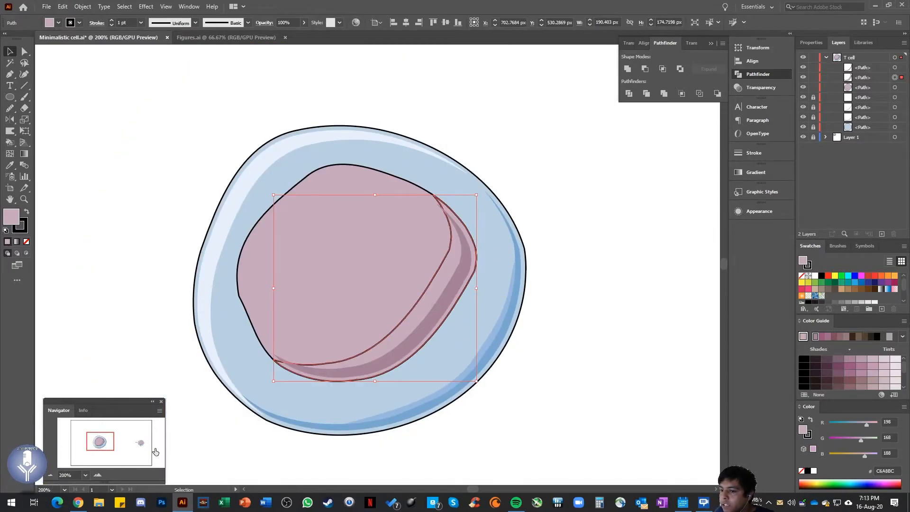
left_click(141, 445)
key("i")
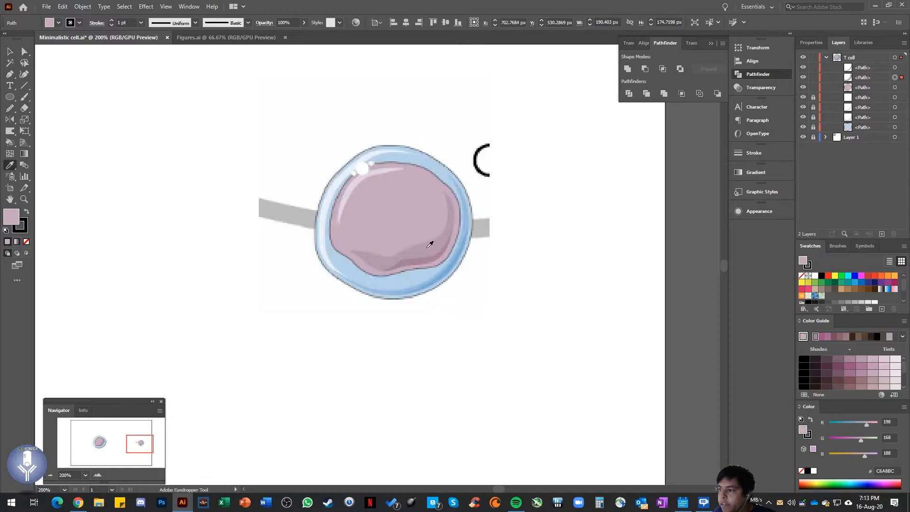
left_click(428, 242)
key("v")
left_click(101, 444)
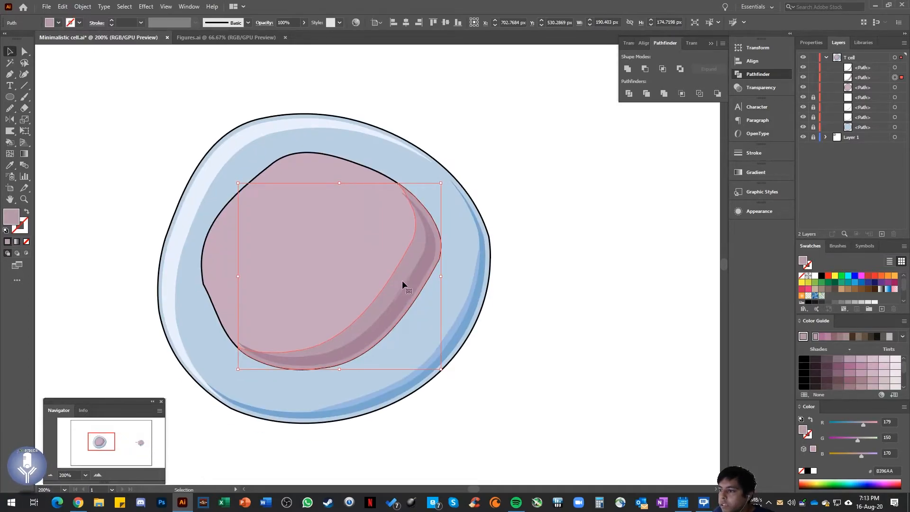
Nudge the lighter mauve crescent up and left, and shrink it to about 153 × 166 px
left_click_drag(397, 283, 392, 281)
left_click(894, 67)
left_click(616, 246)
scroll(350, 326, "up", 1)
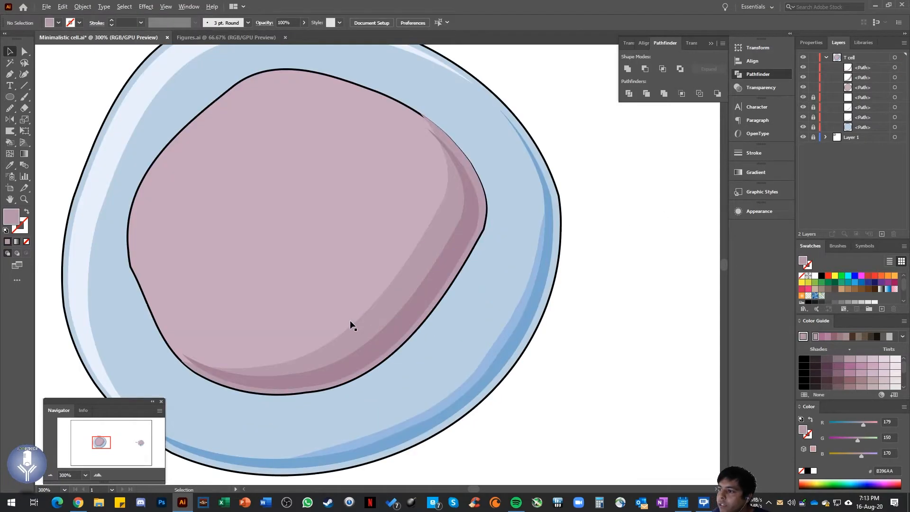
left_click(450, 206)
left_click_drag(486, 114, 479, 119)
left_click_drag(181, 119, 236, 129)
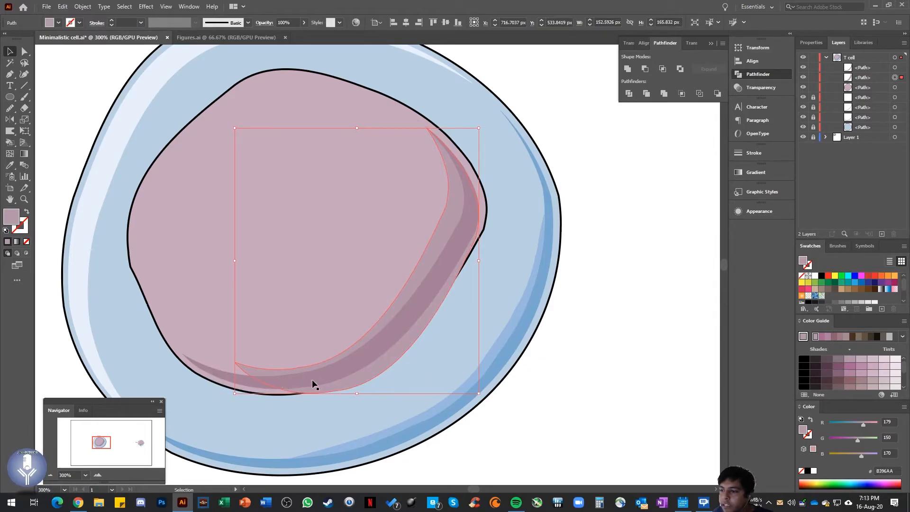
Warp the lighter crescent's outer edge inside the nucleus outline and stretch its lower-left tip to meet the dark crescent's tip
key("shift+r")
left_click_drag(324, 369, 426, 300)
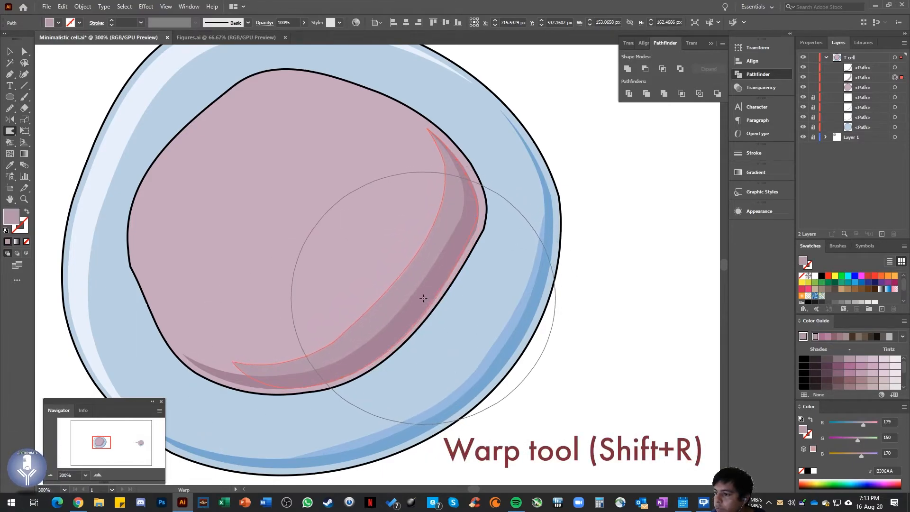
mouse_move(235, 360)
left_mouse_down()
mouse_move(194, 374)
mouse_move(151, 369)
mouse_move(136, 346)
left_mouse_up()
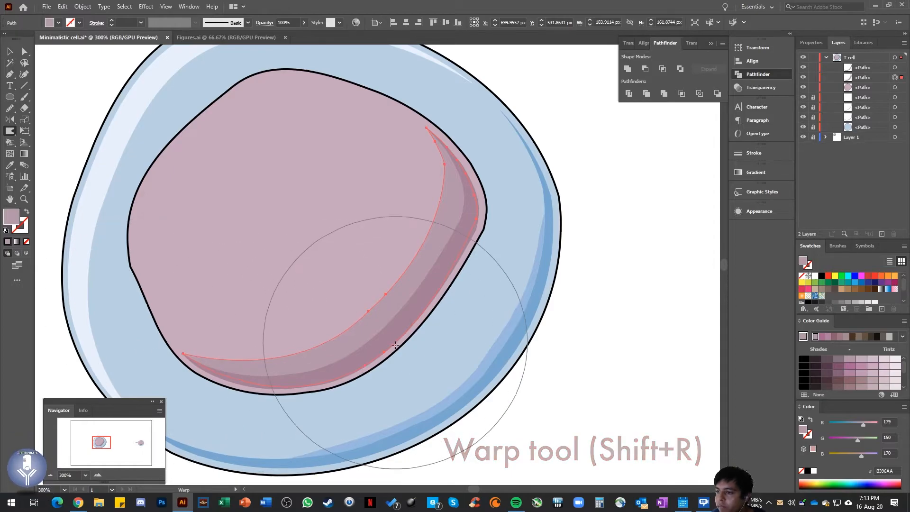
Warp the lighter crescent's inner edge toward the nucleus center to broaden the shadow, reduce the warp brush size, and deselect the shape
mouse_move(409, 368)
left_mouse_down()
mouse_move(417, 286)
mouse_move(338, 228)
mouse_move(461, 264)
mouse_move(436, 284)
mouse_move(366, 255)
left_mouse_up()
left_click_drag(440, 262, 351, 343, "alt")
mouse_move(420, 282)
left_mouse_down()
mouse_move(446, 289)
mouse_move(437, 255)
mouse_move(457, 247)
mouse_move(423, 282)
mouse_move(418, 324)
left_mouse_up()
key("v")
left_click(659, 218)
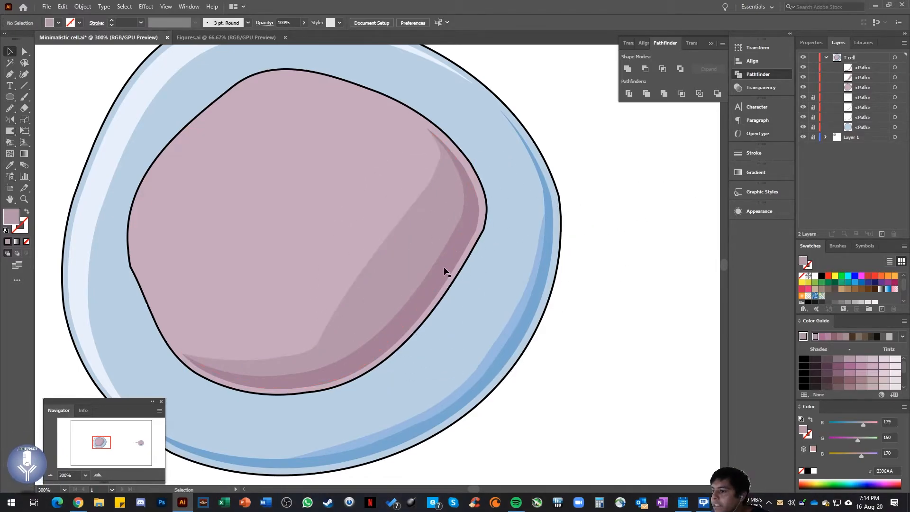
Smooth the bump on the lower part of the lighter shadow's inner edge with the smaller Warp brush
scroll(444, 268, "down", 1)
left_click(383, 273)
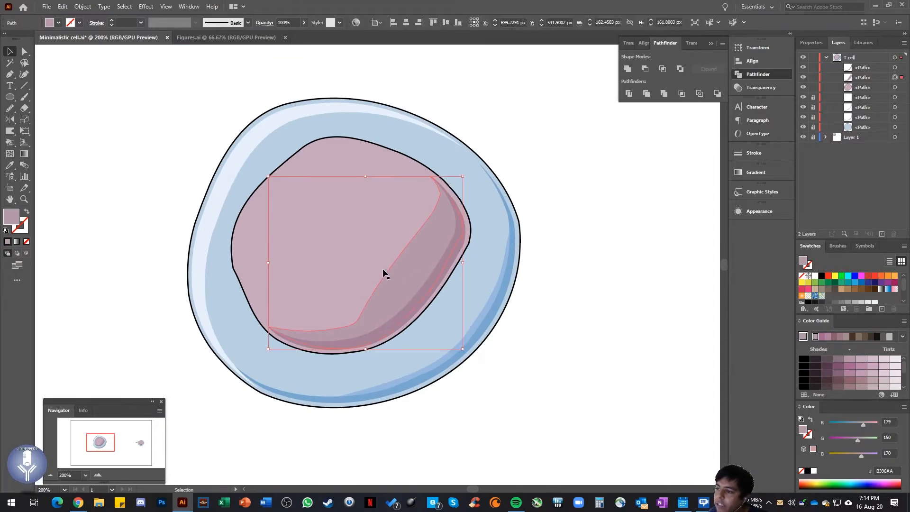
key("shift+r")
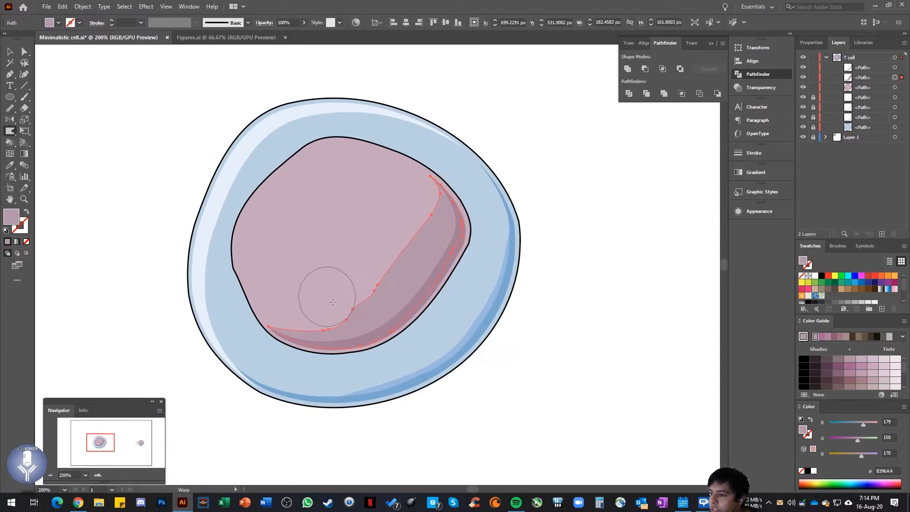
left_click_drag(359, 307, 349, 291)
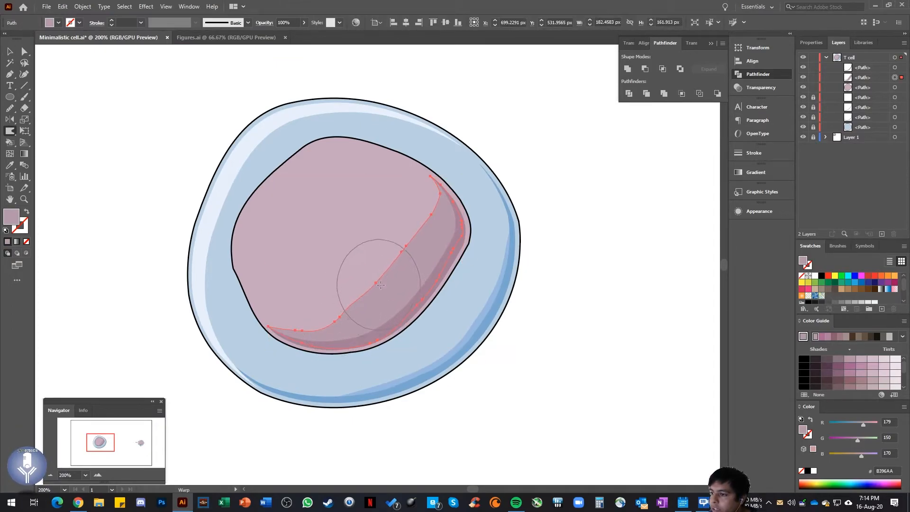
key("v")
Compare with the reference cell, warp the lighter shadow's lower-left tip slightly outward, refine its inner curve, and deselect it
scroll(497, 284, "down", 2)
scroll(496, 284, "right", 2)
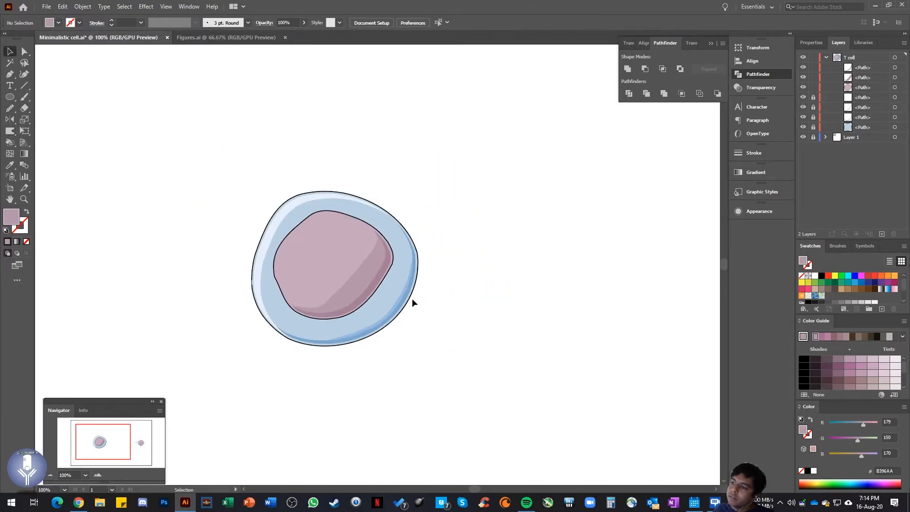
left_click(141, 443)
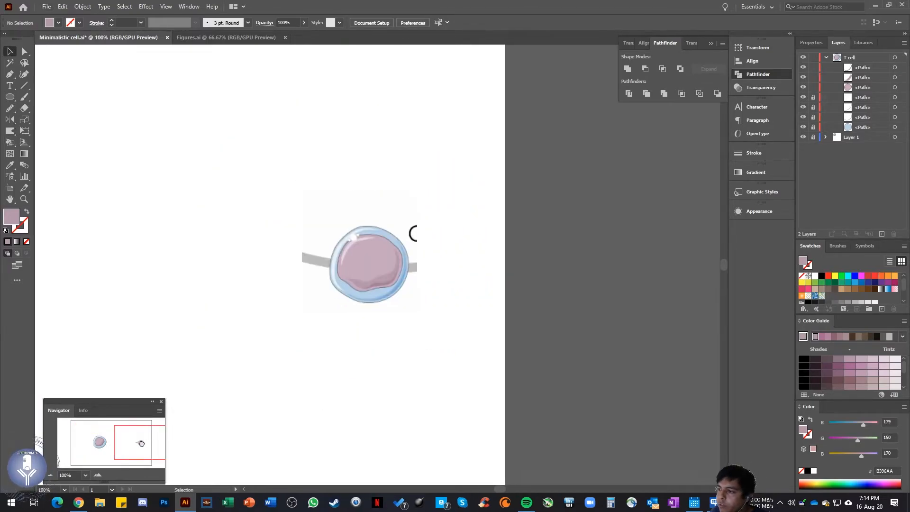
left_click_drag(141, 443, 108, 444)
scroll(308, 240, "up", 3)
key("shift+r")
mouse_move(267, 301)
left_mouse_down()
mouse_move(274, 291)
mouse_move(189, 348)
mouse_move(137, 348)
mouse_move(126, 325)
left_mouse_up()
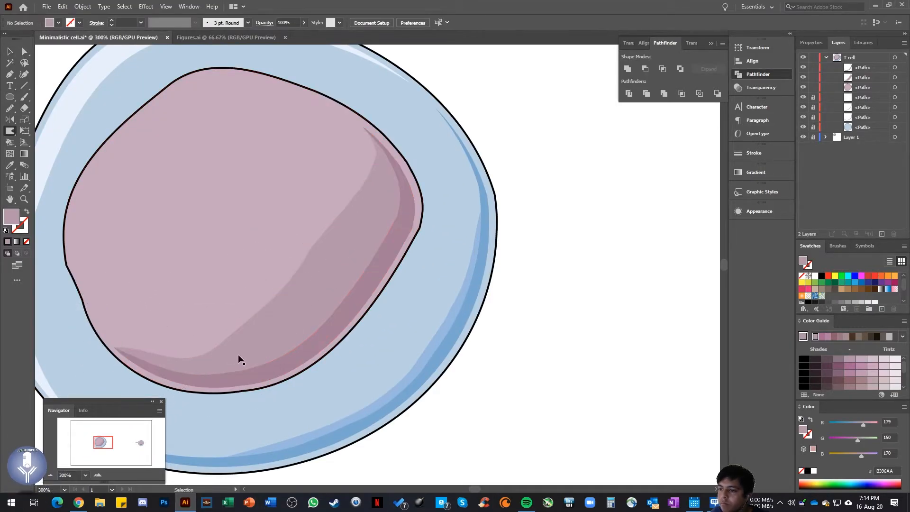
left_click(901, 78)
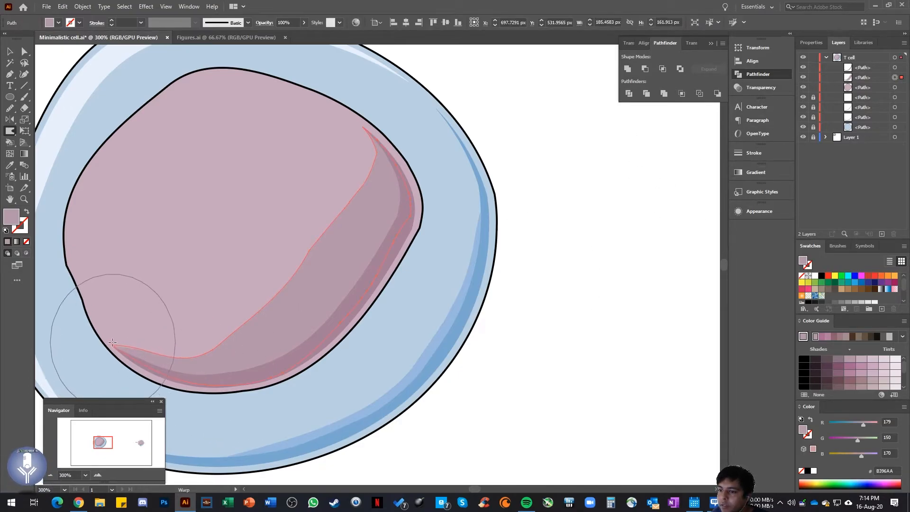
mouse_move(153, 340)
left_mouse_down()
mouse_move(205, 334)
mouse_move(272, 262)
mouse_move(292, 268)
mouse_move(264, 307)
mouse_move(334, 216)
left_mouse_up()
key("v")
left_click(551, 177)
scroll(559, 214, "down", 2)
scroll(559, 218, "down", 3)
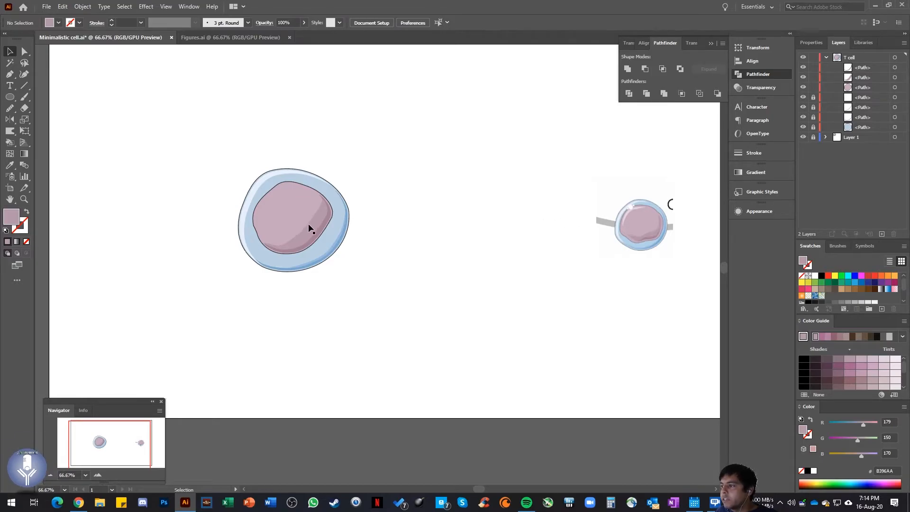
Make two in-place copies of the nucleus shape and shift the top copy slightly down and to the right
scroll(274, 208, "up", 1)
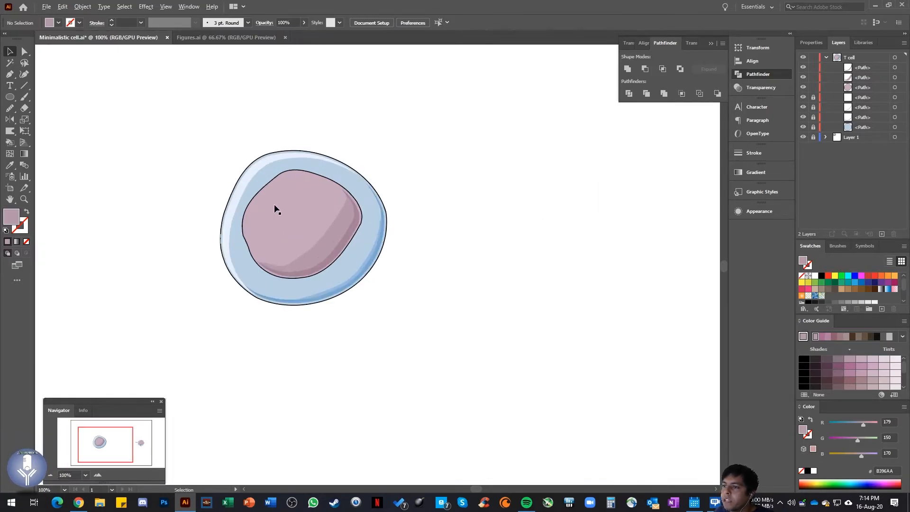
scroll(275, 209, "up", 1)
left_click(295, 185)
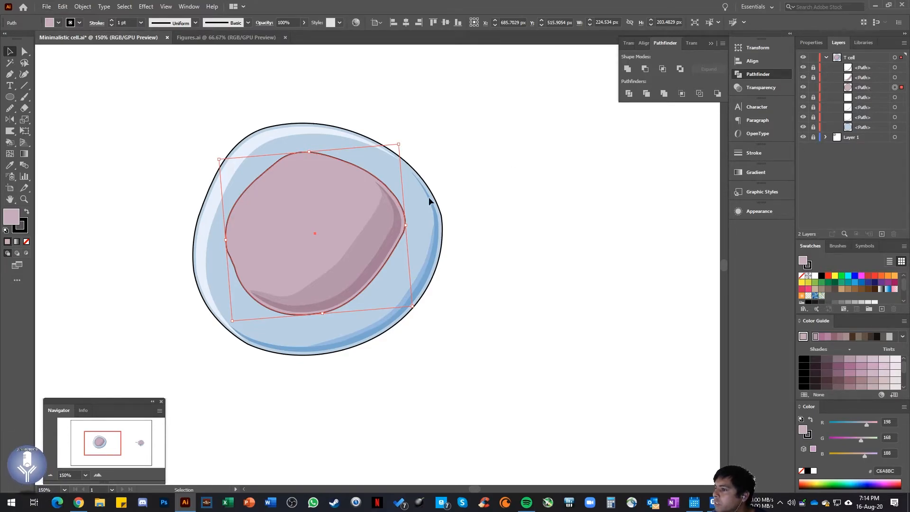
left_click(873, 88)
left_click_drag(874, 91, 873, 93)
left_click(884, 87)
left_click(894, 87)
left_click_drag(321, 220, 302, 217)
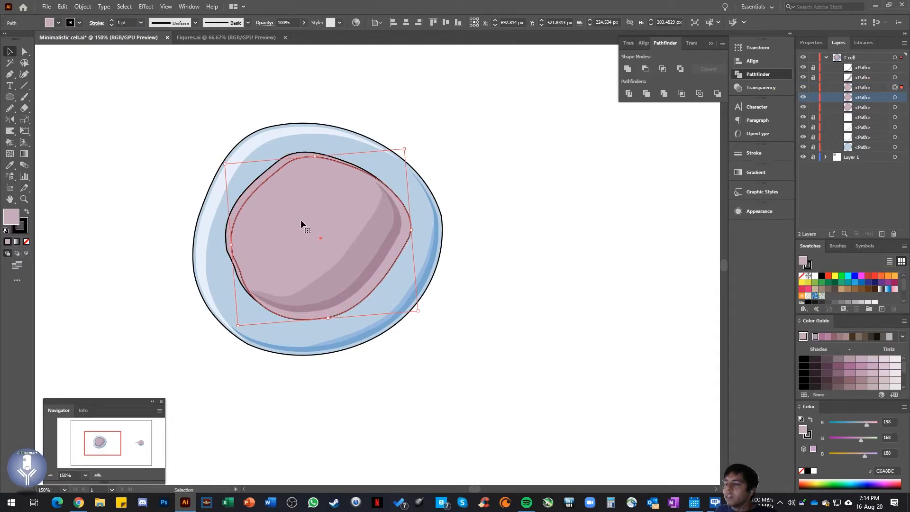
Subtract the shifted nucleus copy from the copy beneath it with Minus Front, leaving a thin crescent along the upper-left edge
left_click(901, 97, "shift")
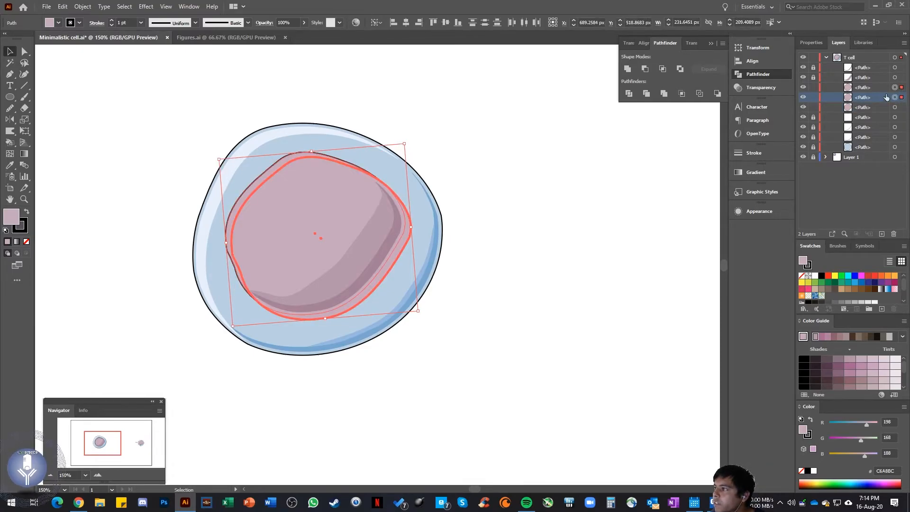
left_click(644, 69)
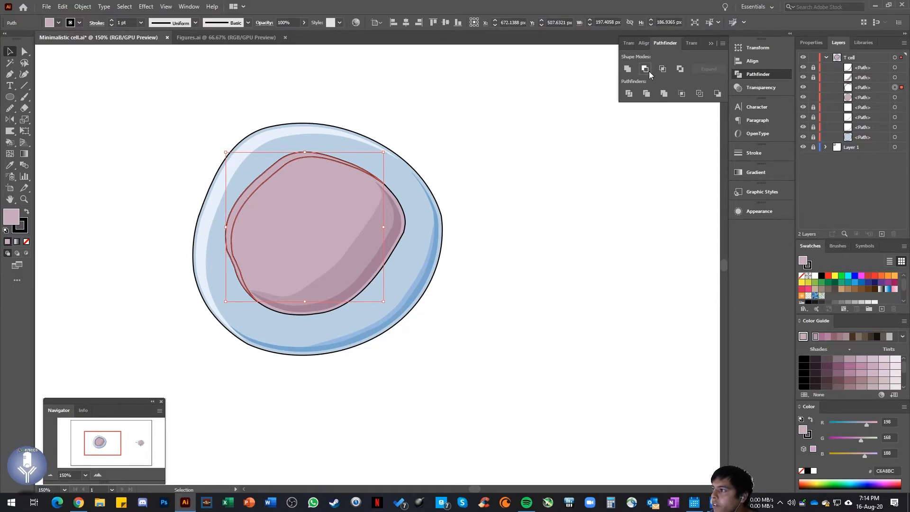
left_click_drag(243, 197, 160, 158)
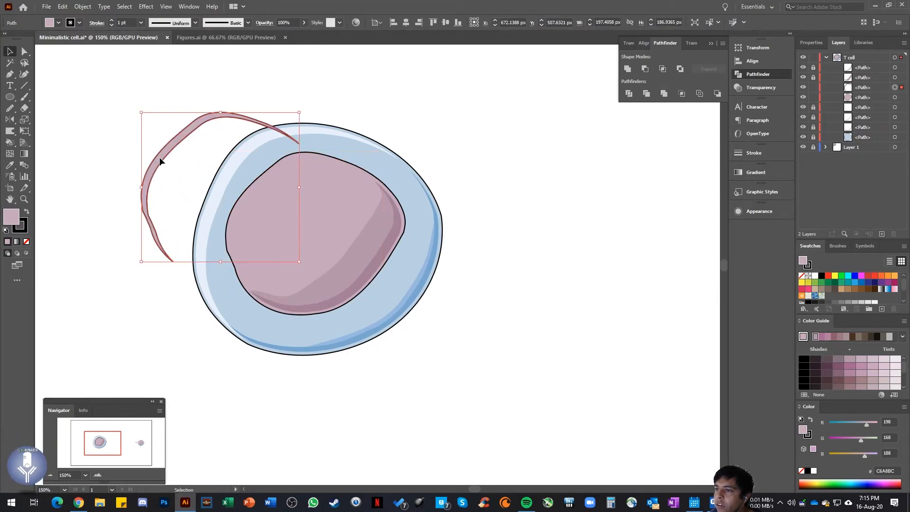
key("ctrl+z")
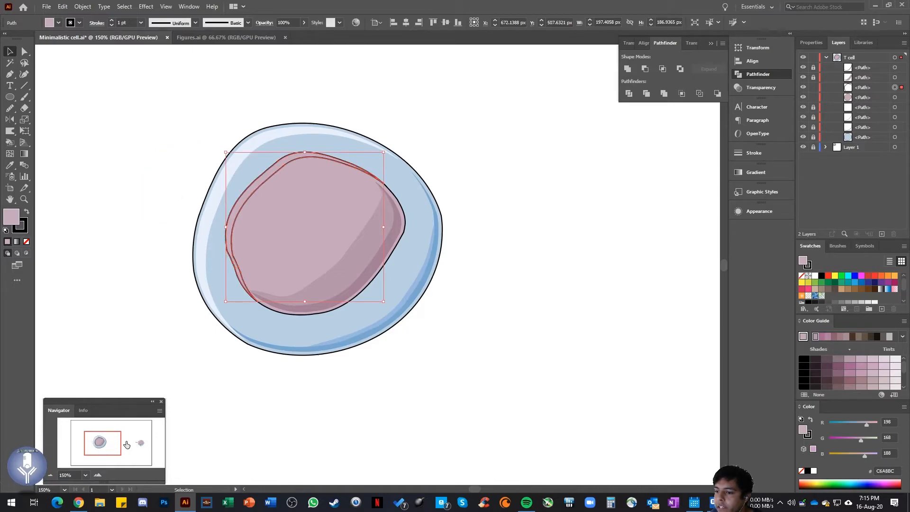
Fill the new crescent with the light pink sampled from the reference nucleus's highlight using the Eyedropper
left_click(141, 443)
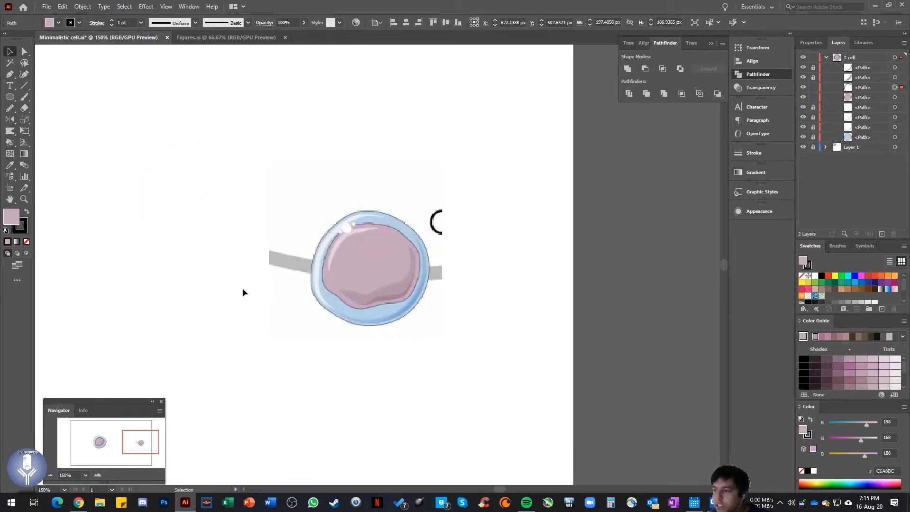
key("i")
left_click(344, 236)
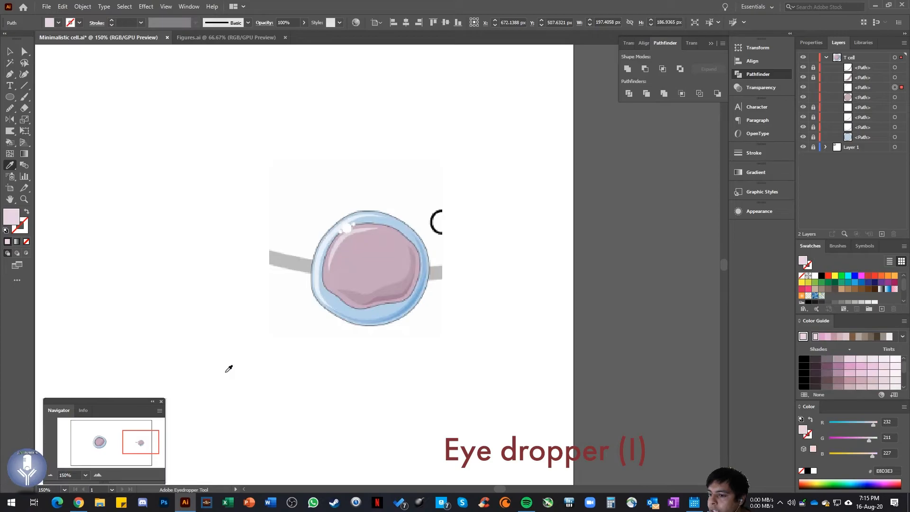
key("v")
left_click(100, 441)
Scale the pink highlight crescent down to about 191 by 181 px and position it just inside the nucleus outline
scroll(374, 243, "up", 2)
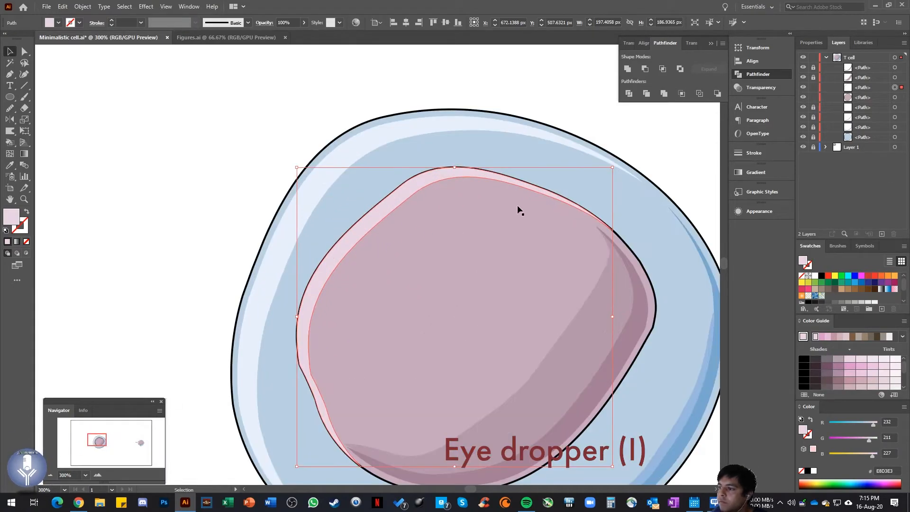
left_click_drag(610, 174, 603, 173)
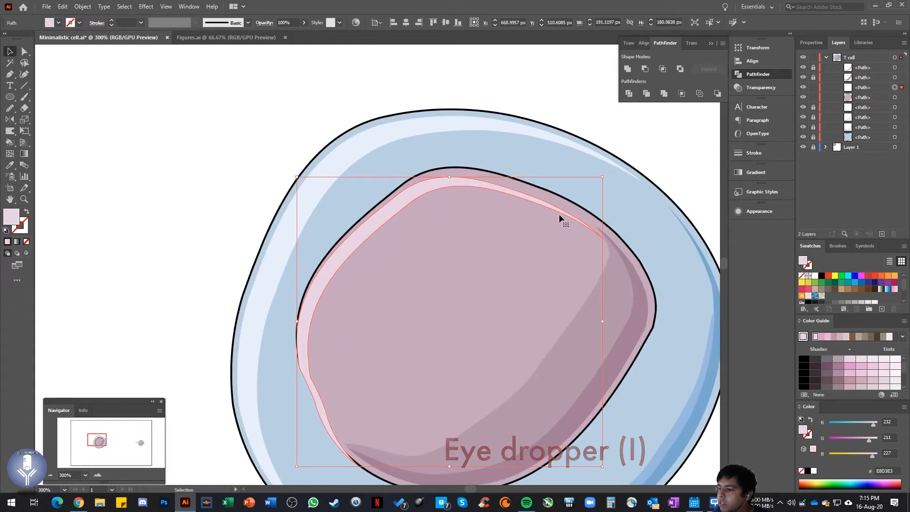
left_click_drag(365, 243, 371, 237)
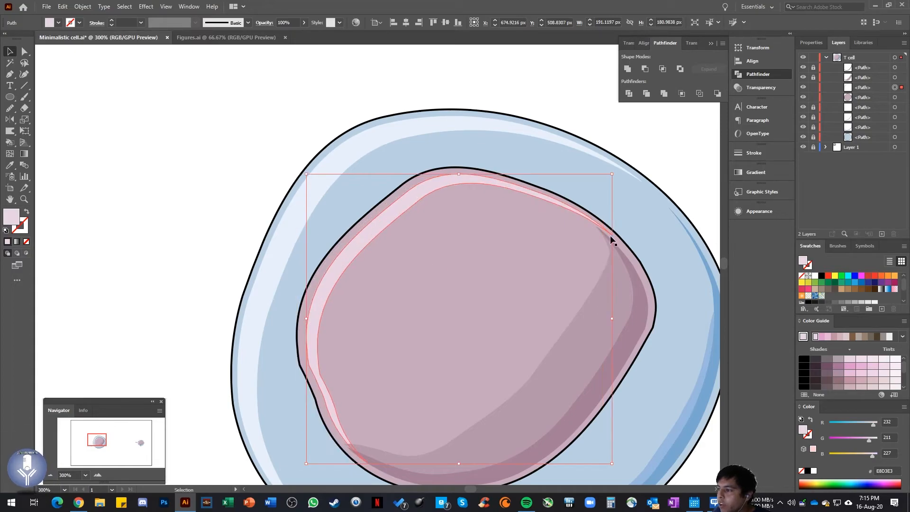
Erase the thin right and lower ends of the pink highlight crescent with the Eraser tool
scroll(542, 276, "down", 1)
scroll(503, 275, "down", 1)
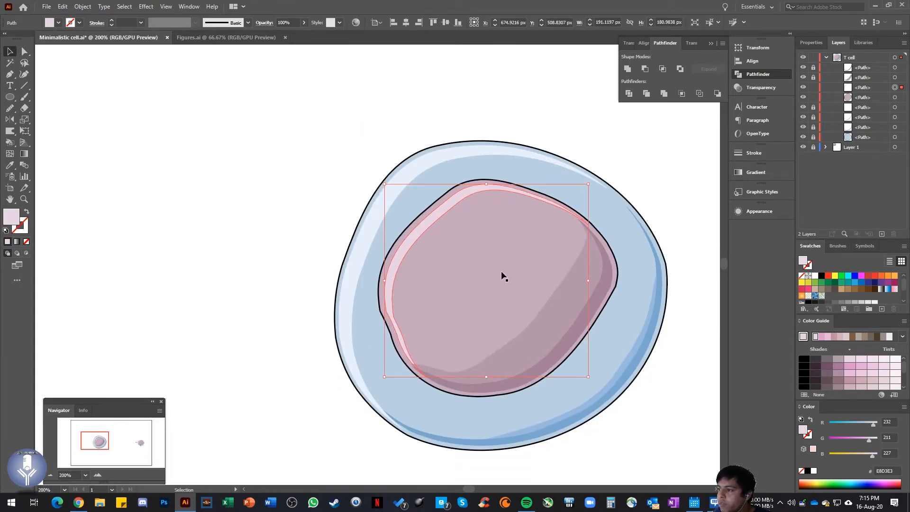
key("shift+e")
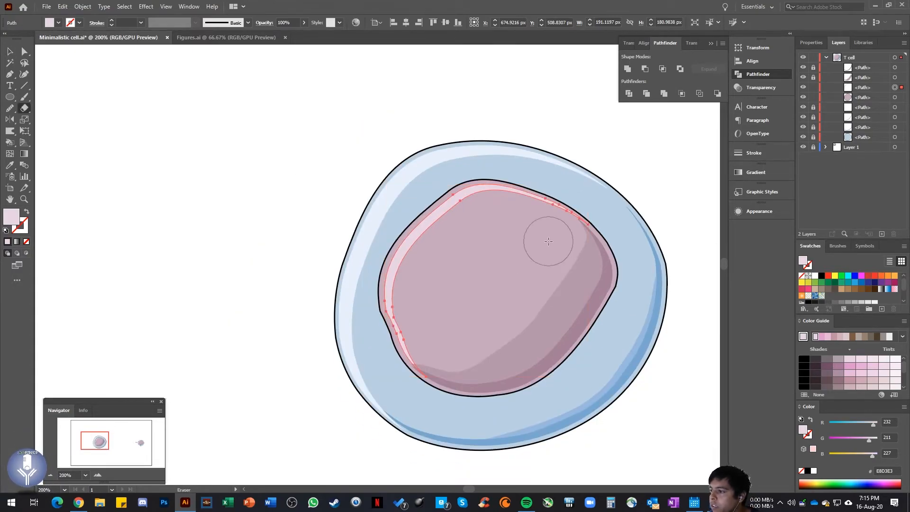
left_click(23, 110)
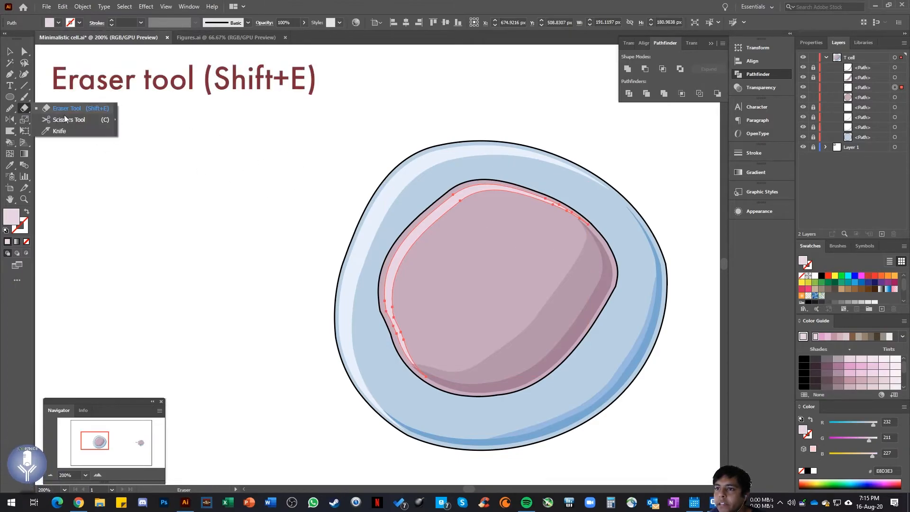
mouse_move(597, 187)
left_mouse_down()
mouse_move(595, 217)
mouse_move(546, 212)
left_mouse_up()
left_click_drag(436, 393, 406, 326)
Taper both cut ends of the pink highlight into smooth points with the Curvature tool, and deselect it
key("v")
scroll(522, 209, "up", 1)
scroll(526, 217, "up", 1)
key("shift+grave")
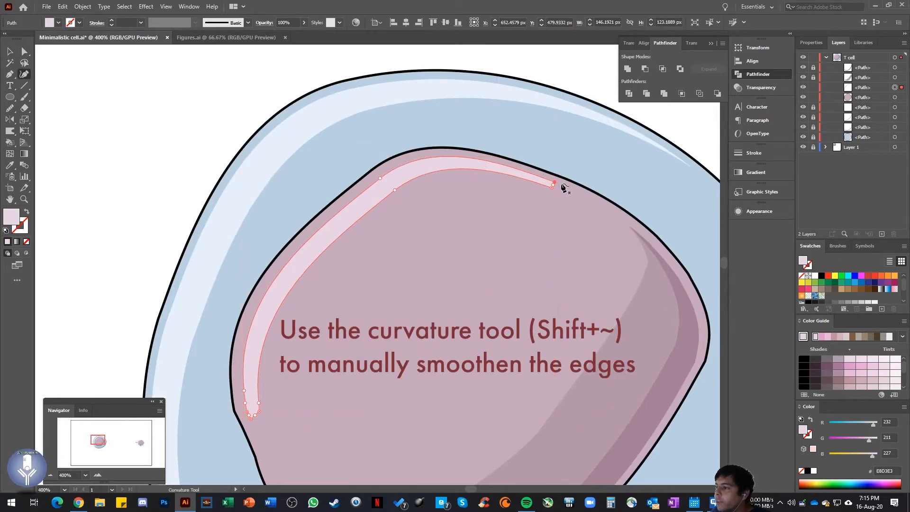
left_click_drag(572, 192, 575, 193)
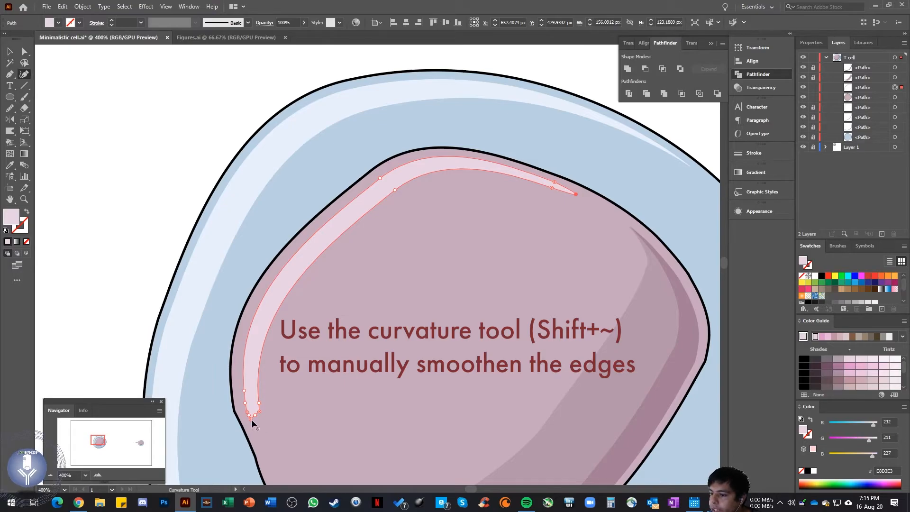
left_click_drag(256, 436, 260, 437)
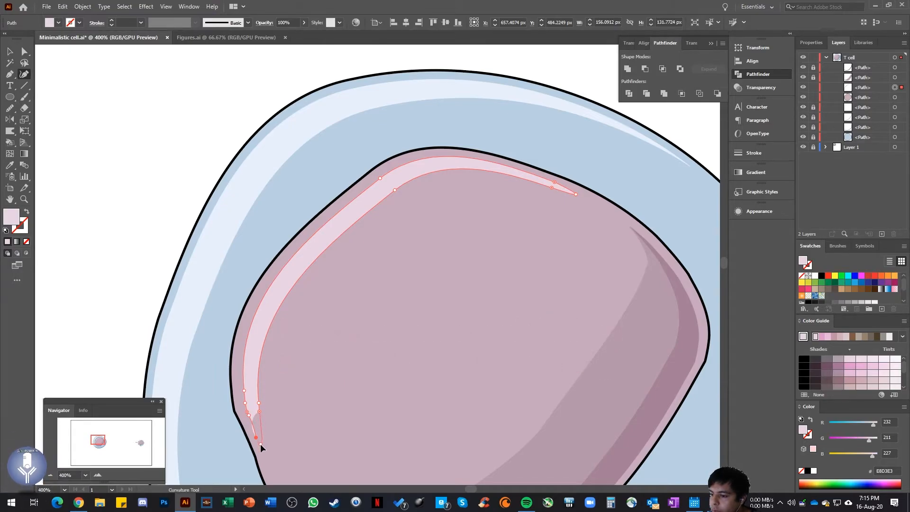
key("v")
left_click(165, 201)
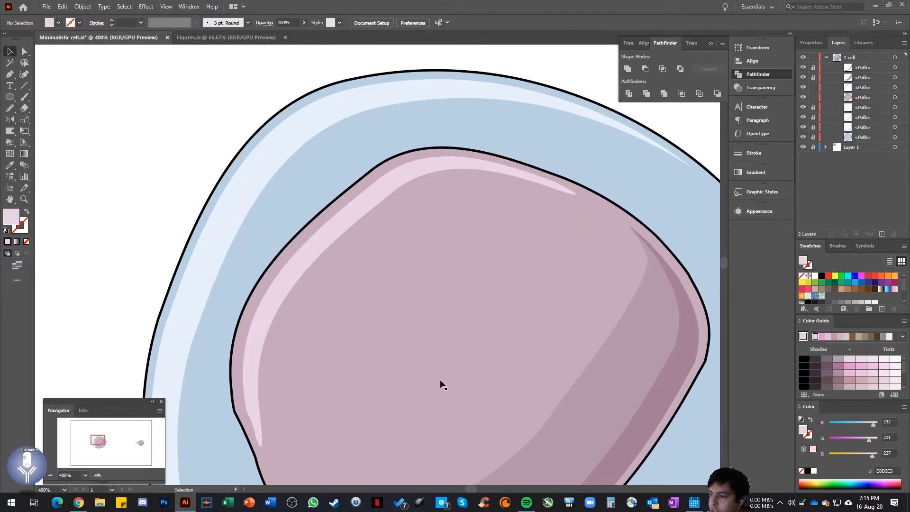
Examine the white highlight dots on the reference nucleus's edge and where they would sit on the drawn cell
scroll(440, 384, "down", 2)
scroll(438, 391, "down", 1)
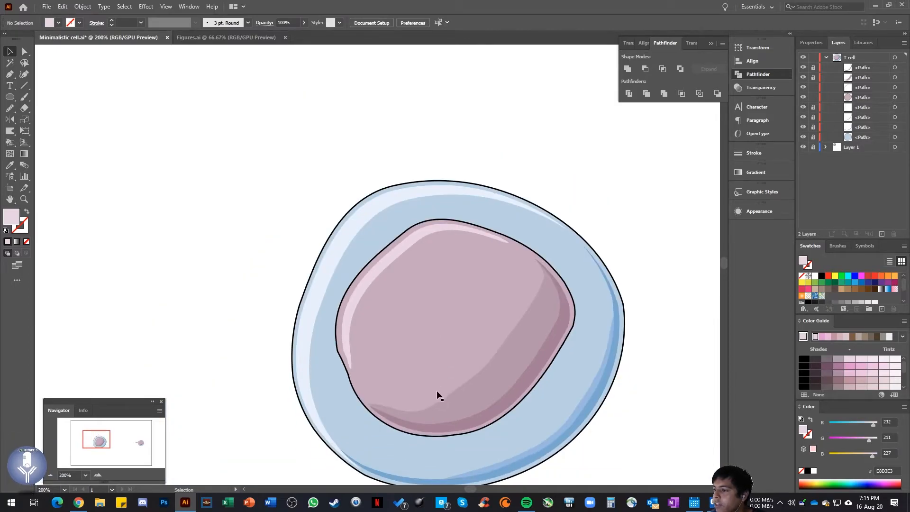
scroll(436, 394, "down", 3)
scroll(436, 395, "up", 2)
scroll(436, 392, "right", 6)
scroll(524, 300, "up", 4)
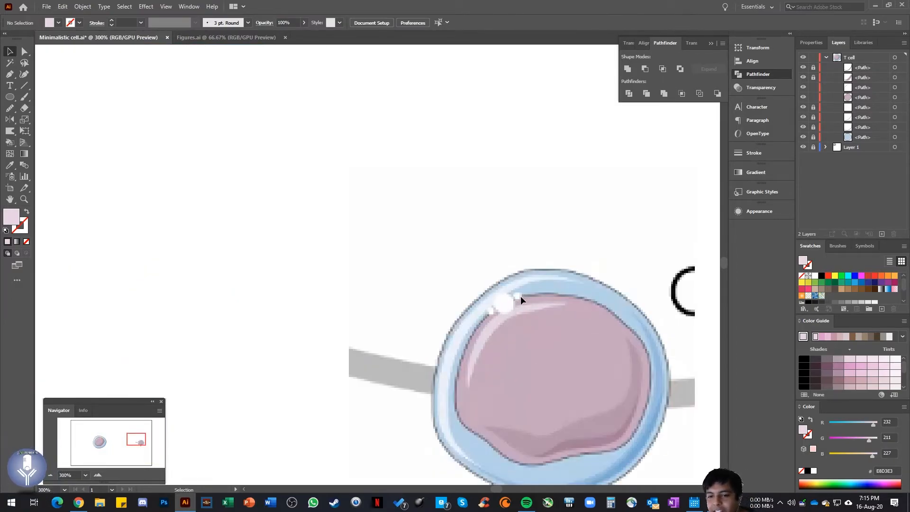
scroll(501, 307, "down", 2)
left_click(101, 442)
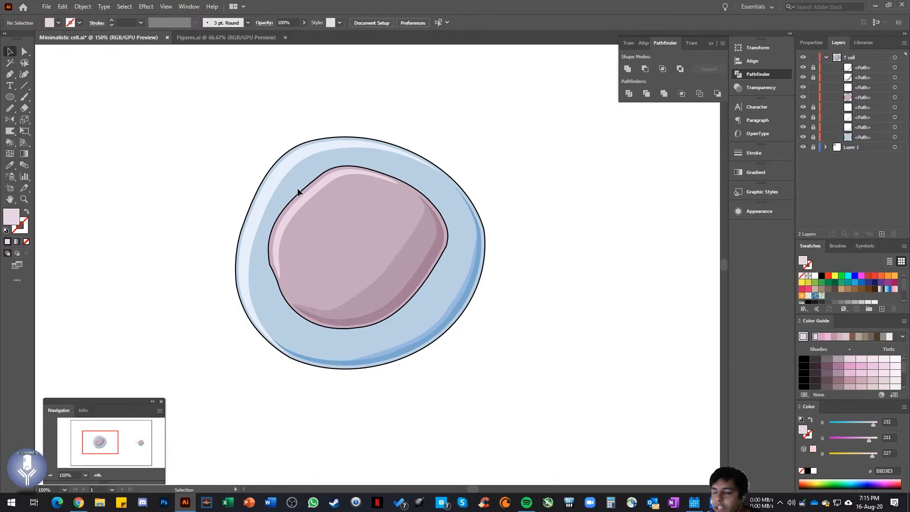
scroll(297, 188, "up", 1)
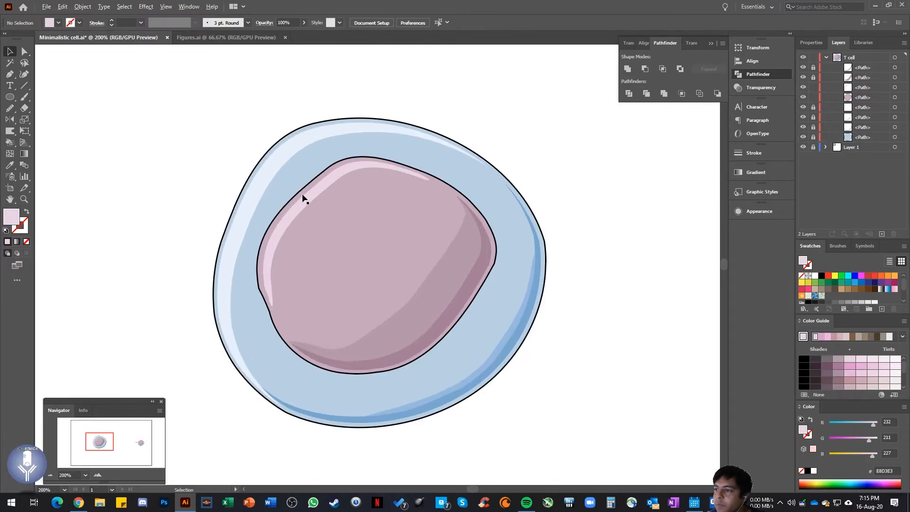
left_click(142, 444)
left_click(98, 441)
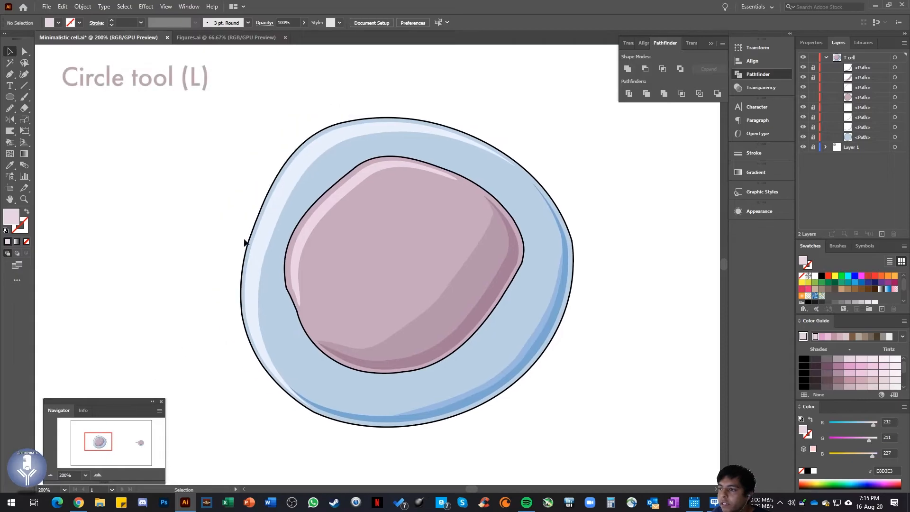
Draw a 20 px circle on the upper-left edge of the nucleus and compare it with the reference dots
left_click(14, 99)
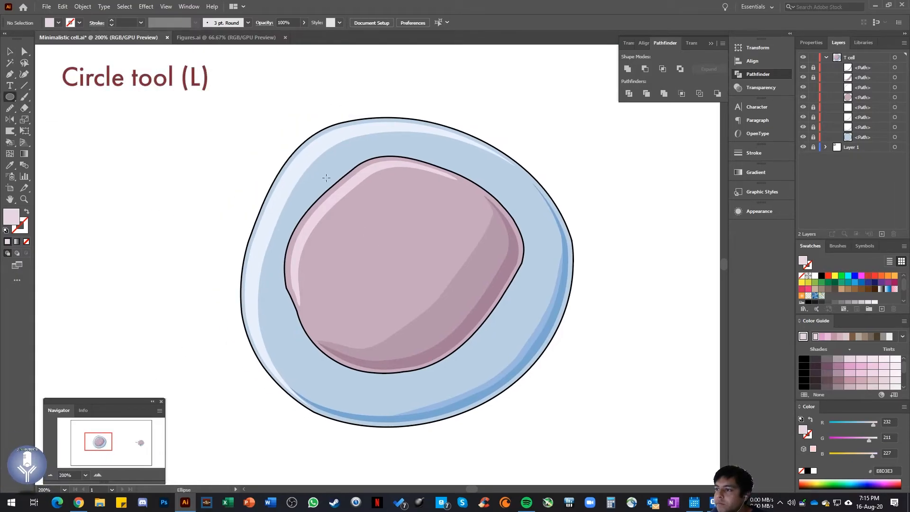
left_click_drag(339, 189, 345, 195)
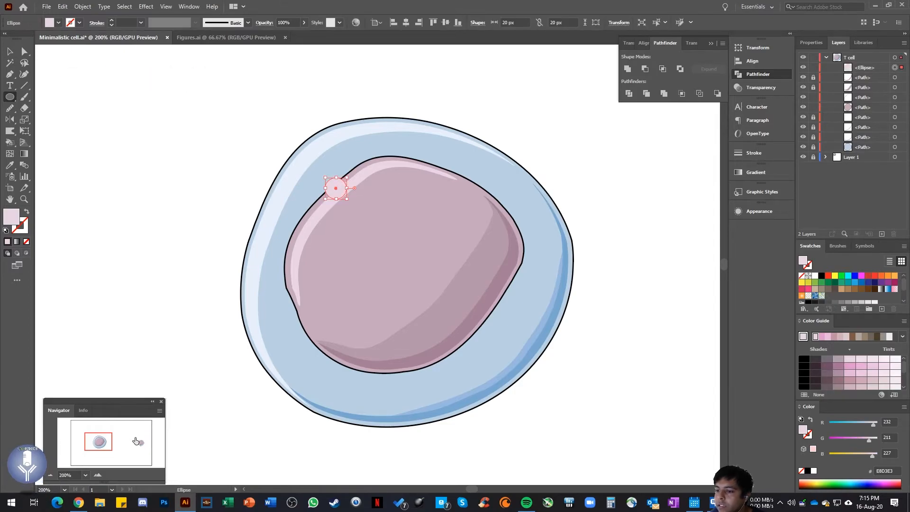
left_click(142, 440)
left_click(99, 440)
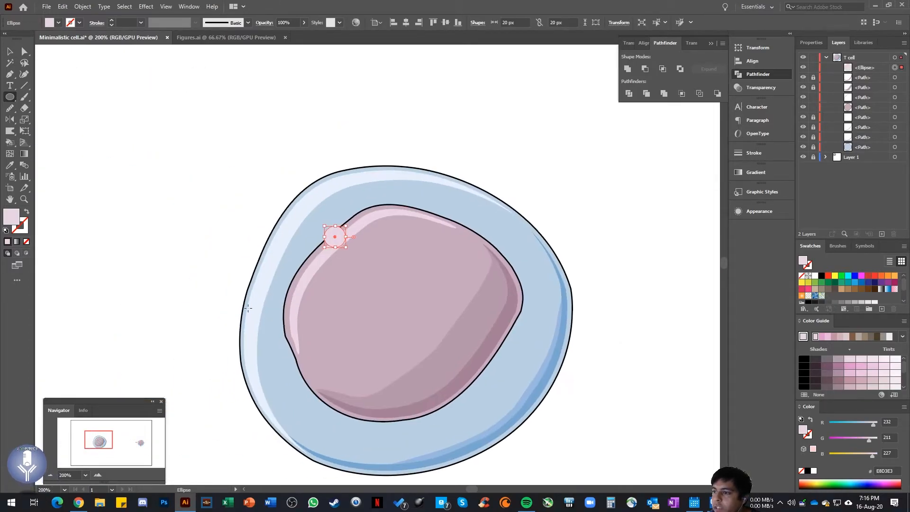
Adjust the circle's position and place two smaller circle copies along the nucleus edge, one on each side of it
key("v")
mouse_move(335, 235)
left_mouse_down()
mouse_move(325, 248)
mouse_move(322, 240)
left_mouse_up()
mouse_move(324, 243)
left_mouse_down()
mouse_move(322, 251)
mouse_move(348, 221)
left_mouse_up()
Fill all three highlight circles with white and deselect them
left_click(339, 234, "shift")
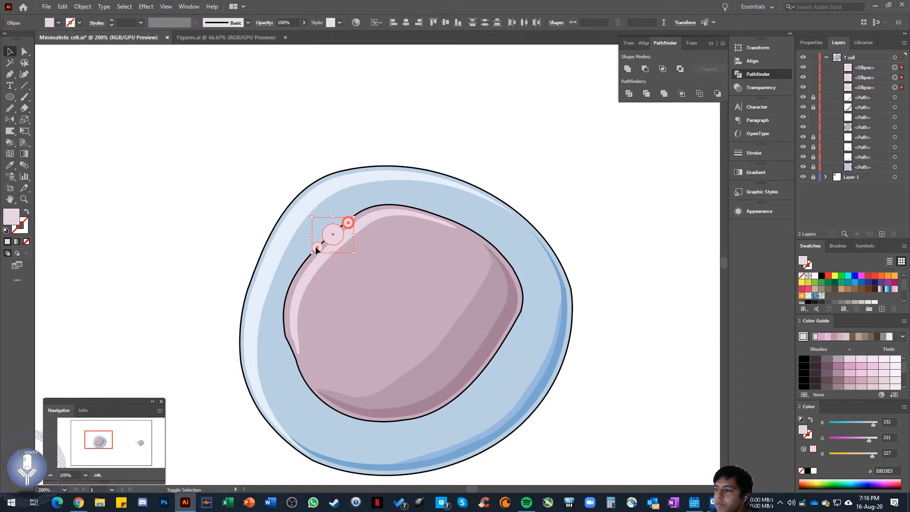
left_click(58, 22)
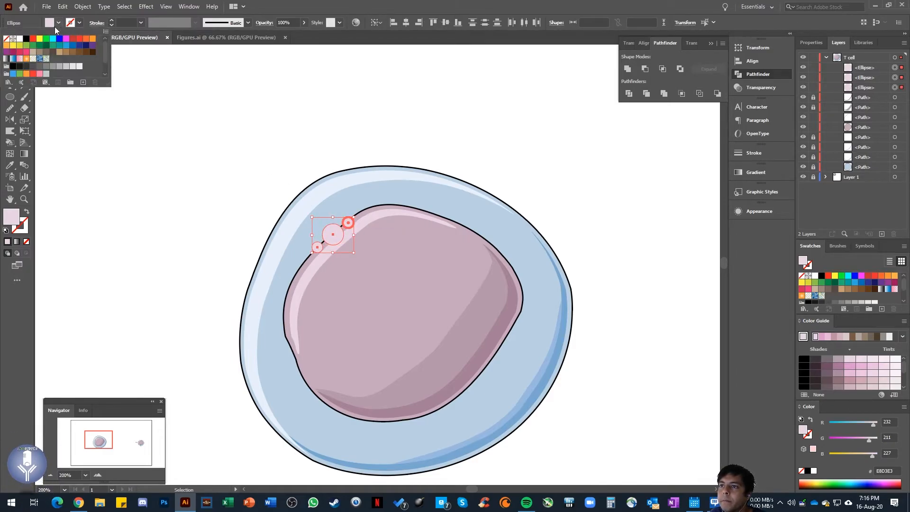
left_click(23, 39)
left_click(365, 131)
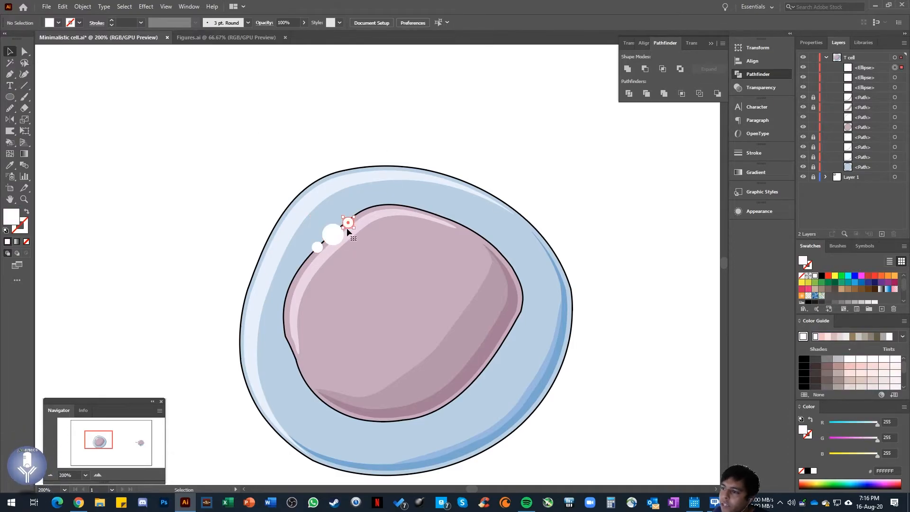
Set the opacity of the three white highlight circles to 80% and deselect them
left_click(347, 226)
left_click(326, 238, "shift")
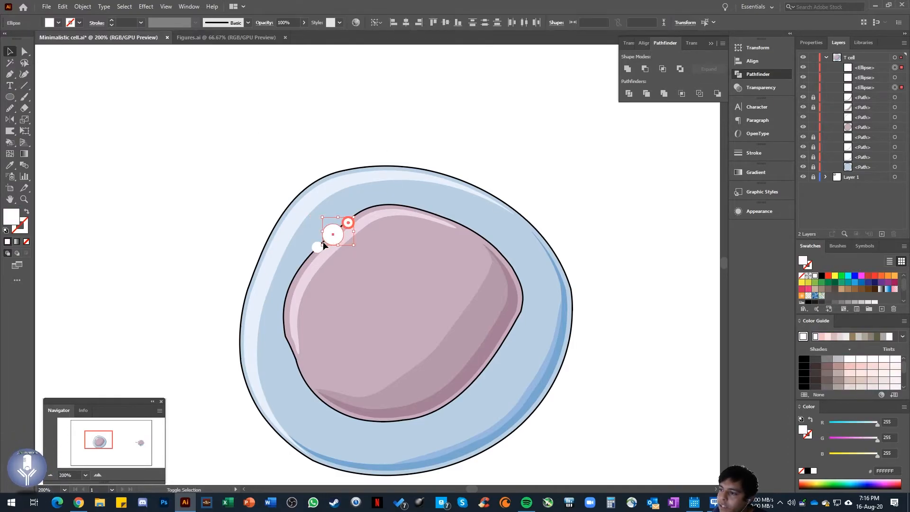
left_click(764, 87)
left_click(699, 58)
type("80")
key("Return")
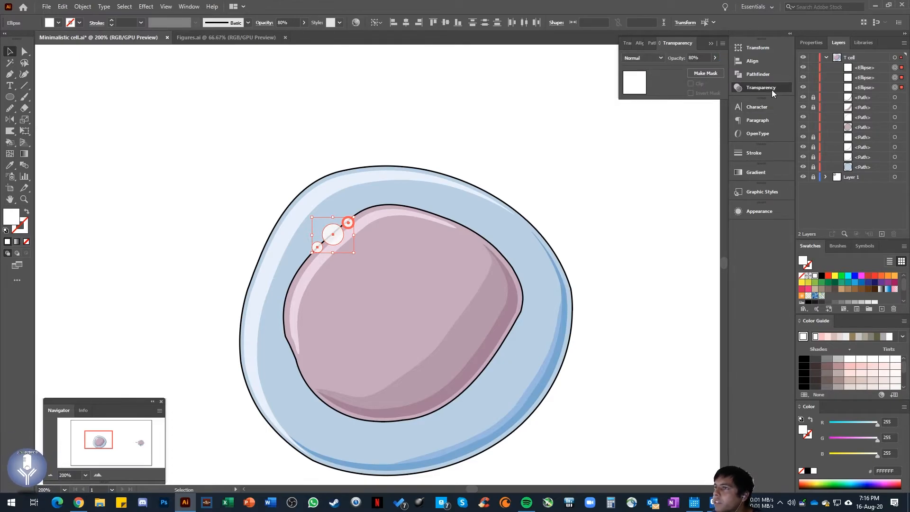
left_click(189, 6)
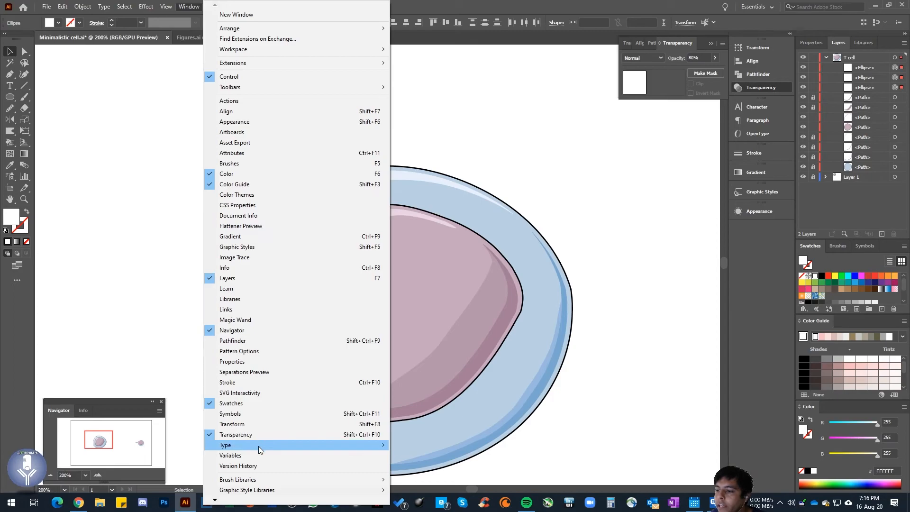
left_click(505, 107)
Compare the whole drawn cell with the reference cell at 100% zoom
key("ctrl+1")
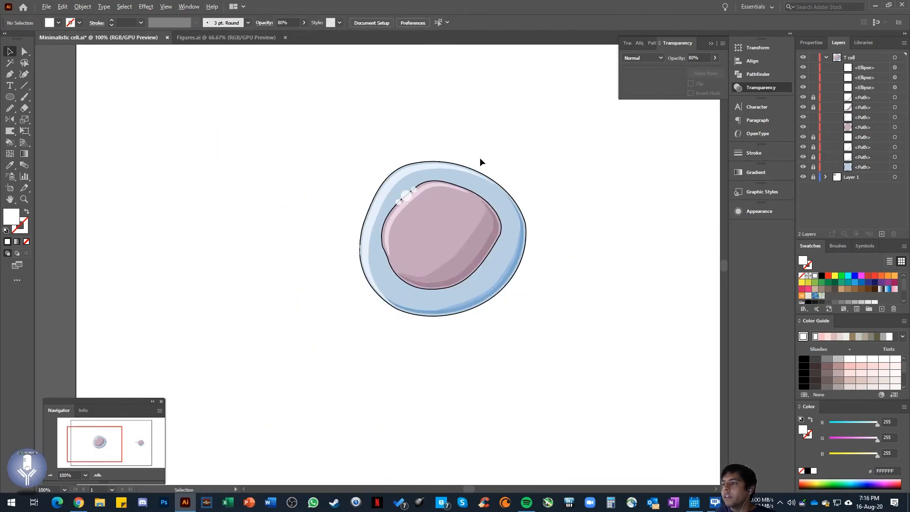
scroll(450, 163, "up", 4)
scroll(445, 164, "right", 18)
scroll(445, 162, "left", 14)
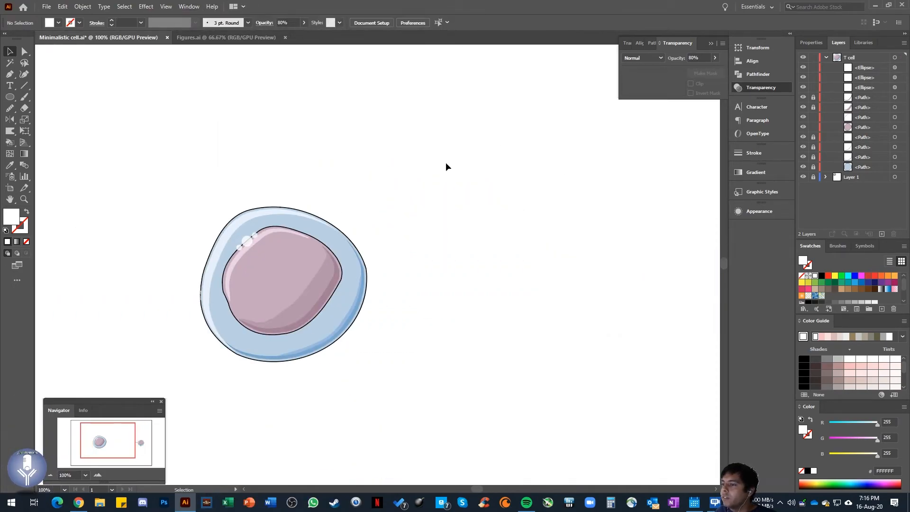
Set the opacity of the three white shine circles on the nucleus edge to 95% and deselect them
scroll(245, 244, "up", 4)
left_click(275, 232)
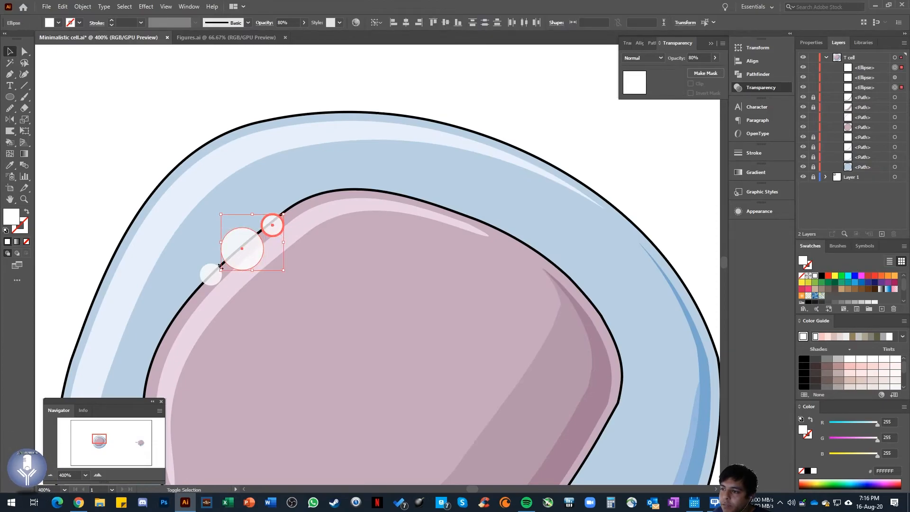
left_click(207, 274, "shift")
left_click(699, 57)
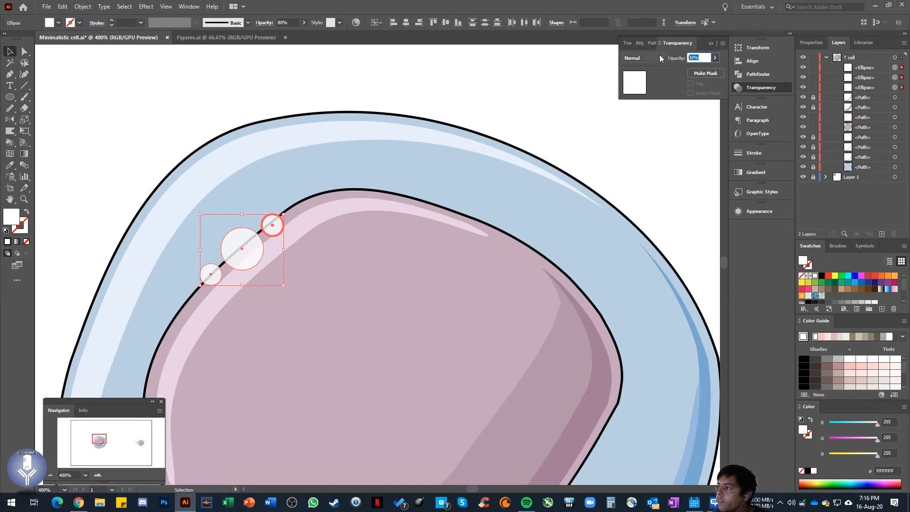
type("95")
key("Return")
left_click(522, 82)
Compare the drawn cell with the reference picture beside it and the finished cell above the artboard
scroll(521, 82, "down", 5)
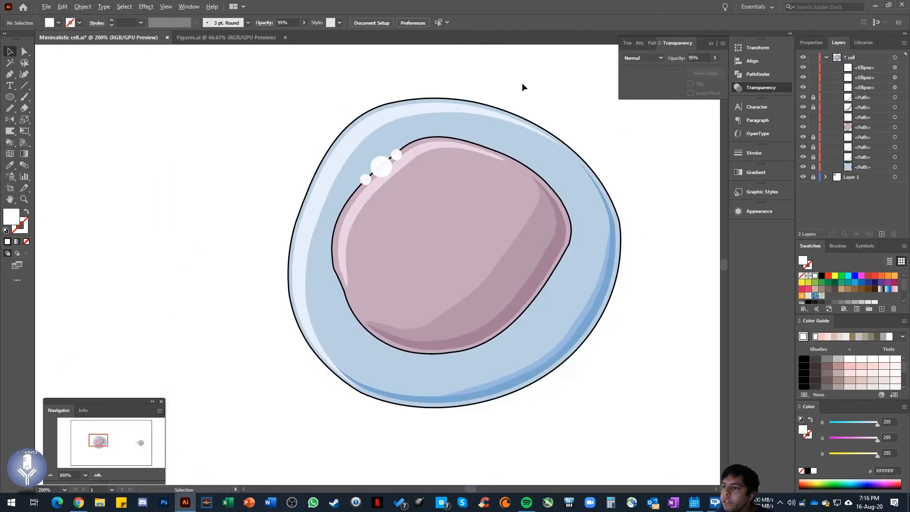
scroll(508, 104, "right", 5)
scroll(502, 109, "down", 3)
scroll(502, 109, "right", 8)
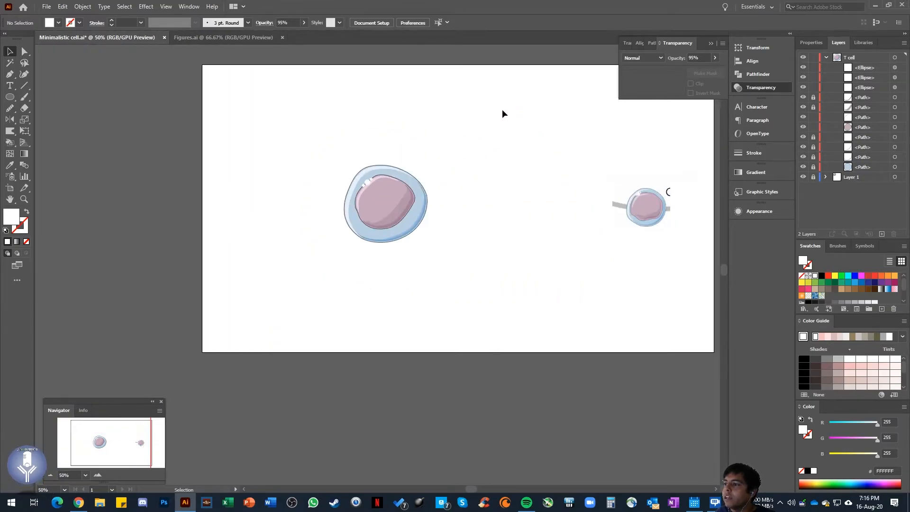
scroll(431, 122, "up", 3)
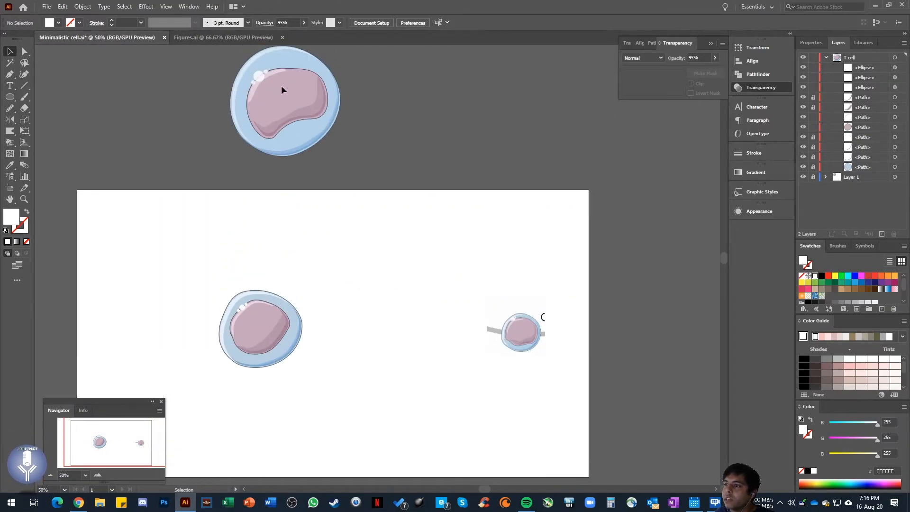
scroll(299, 255, "up", 1)
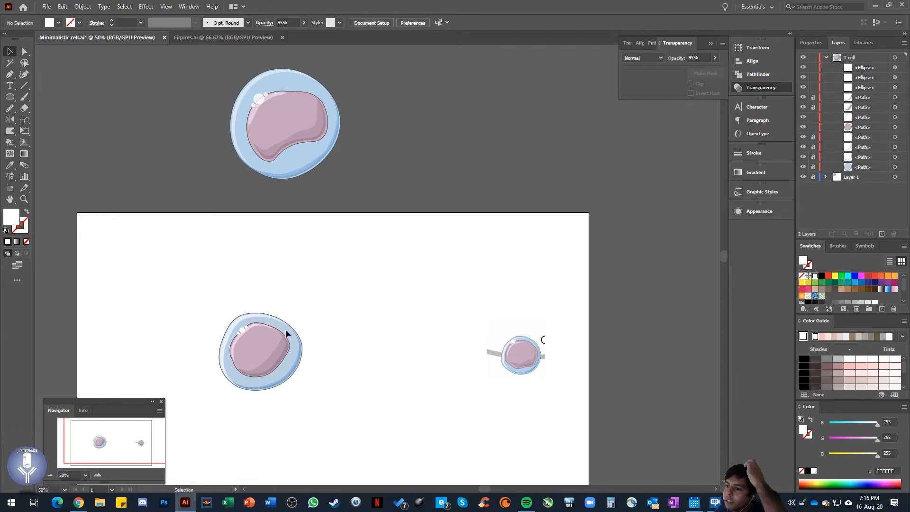
scroll(286, 340, "down", 1)
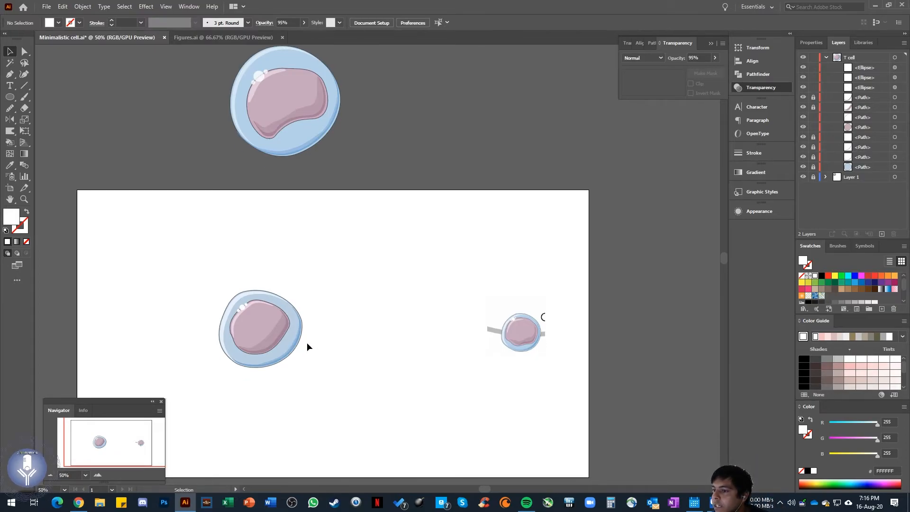
scroll(307, 344, "down", 1)
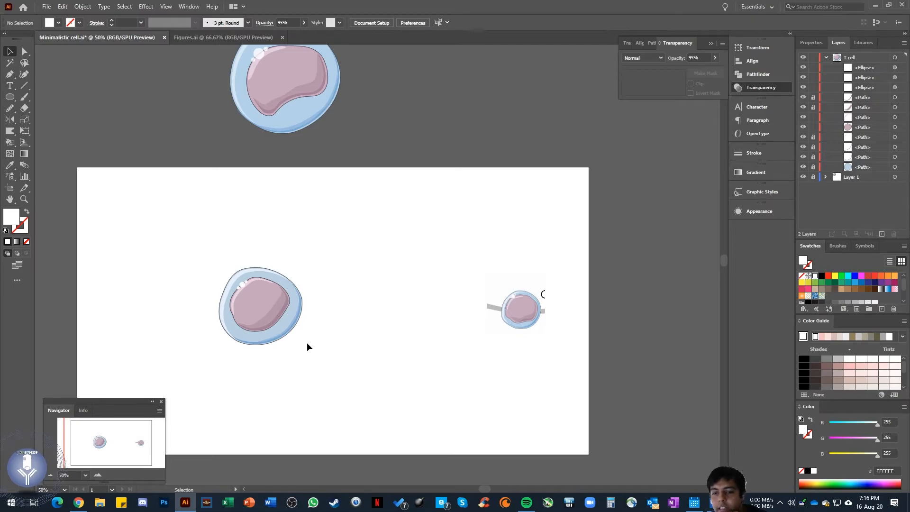
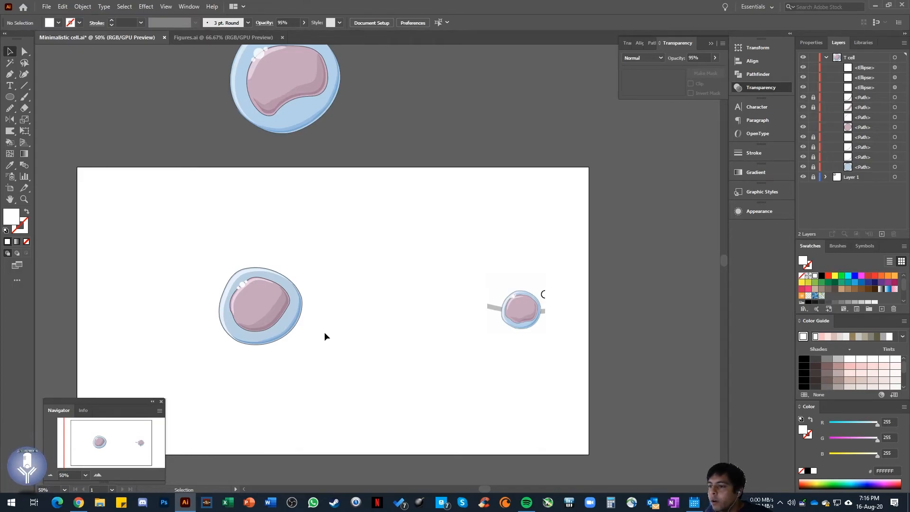
Select all artwork on the T cell layer, move the cell slightly up and left, and rotate it until the shine dots face up
left_click_drag(331, 344, 207, 249)
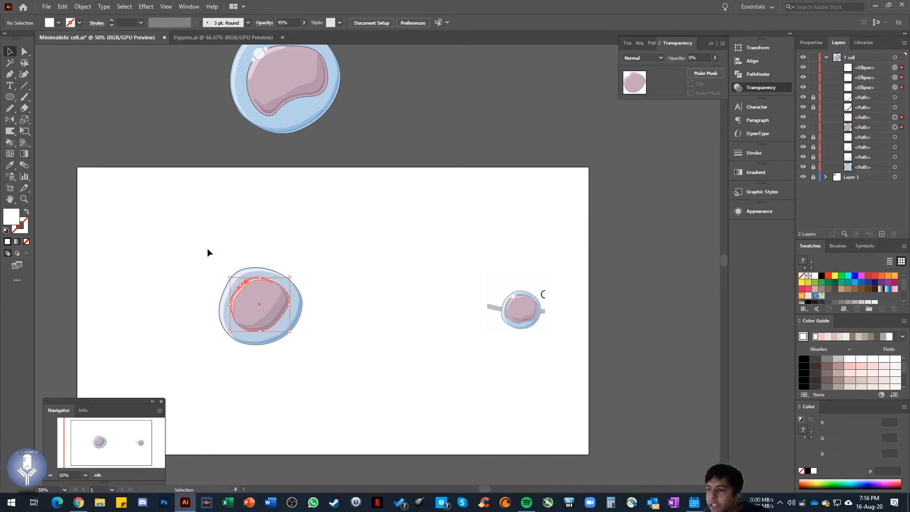
left_click(232, 249)
key("ctrl+z")
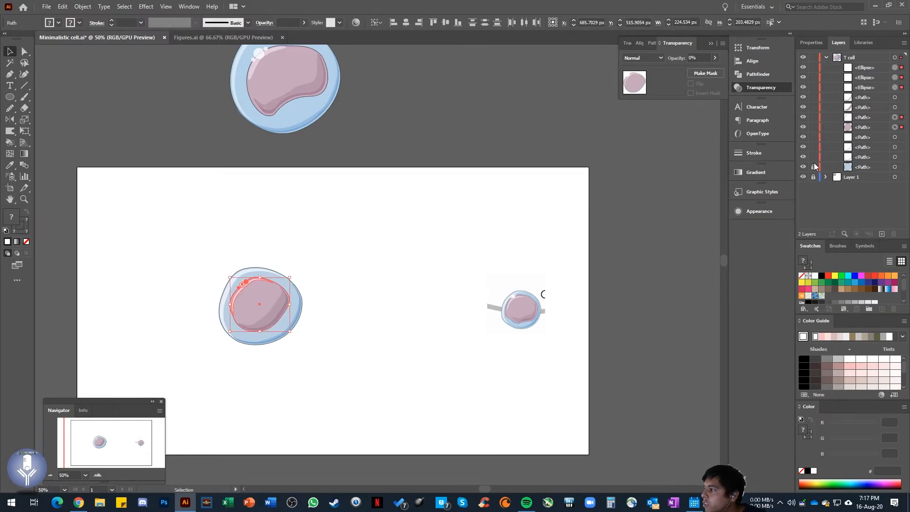
left_click(900, 58)
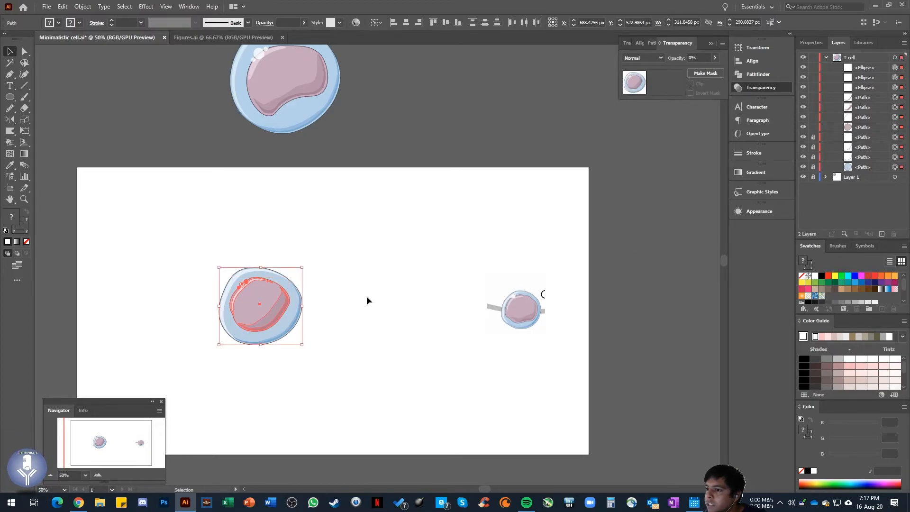
left_click_drag(272, 307, 240, 283)
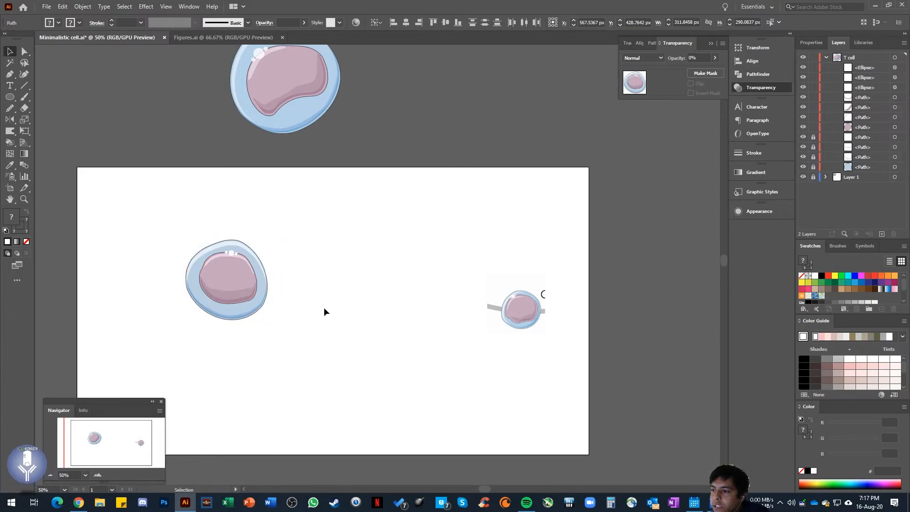
Unlock the remaining locked cell paths and select everything on the T cell layer
left_click(301, 353)
left_click_drag(279, 302, 163, 226)
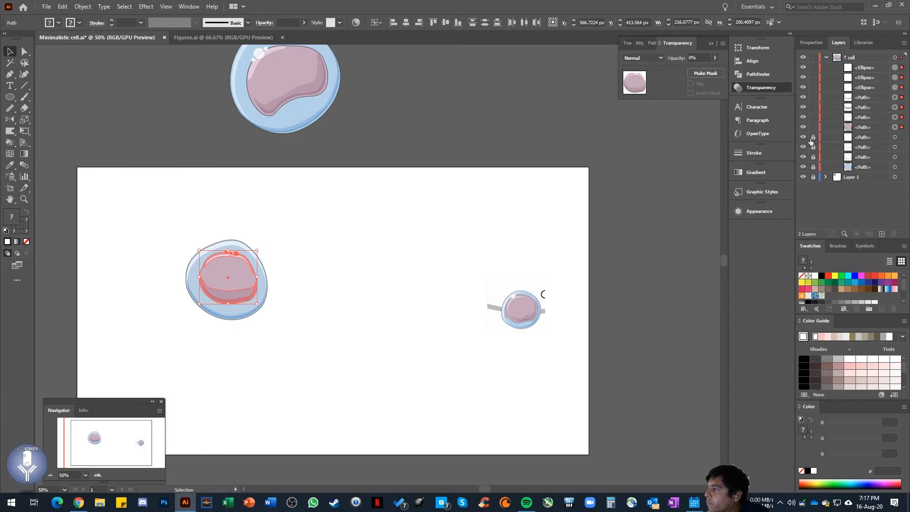
left_click(901, 58)
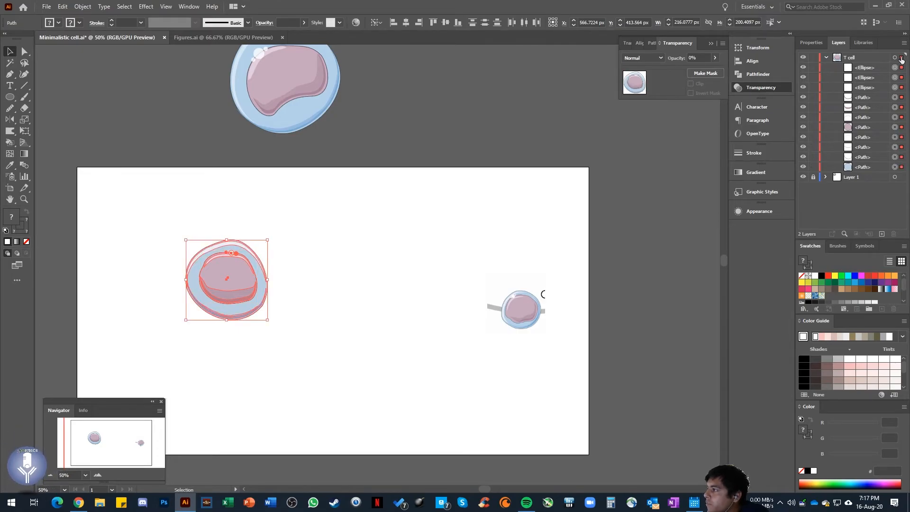
Save the selected cell artwork as a new dynamic symbol named "T cell"
left_click(861, 246)
left_click(189, 6)
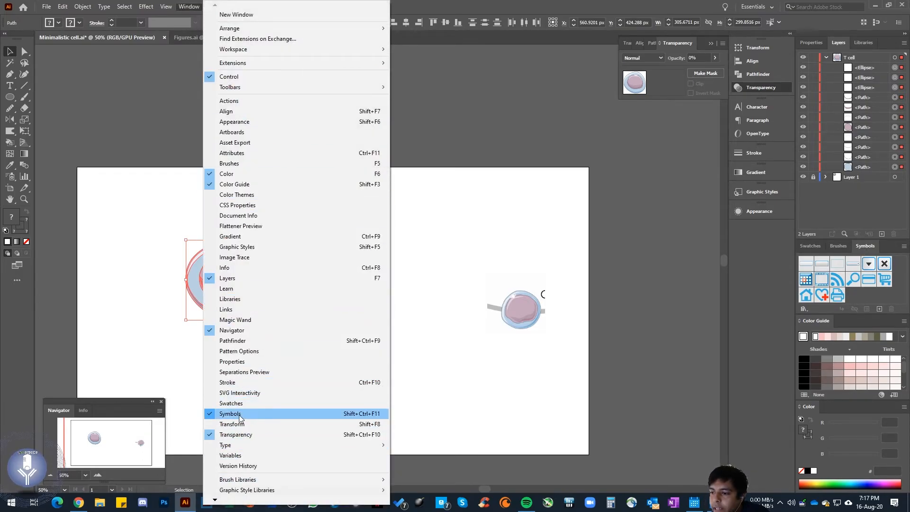
left_click(457, 3)
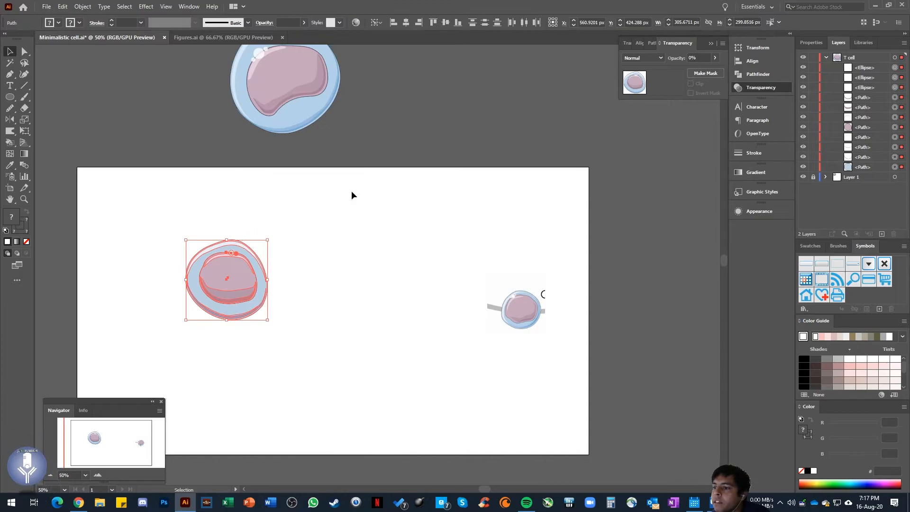
left_click_drag(230, 284, 851, 294)
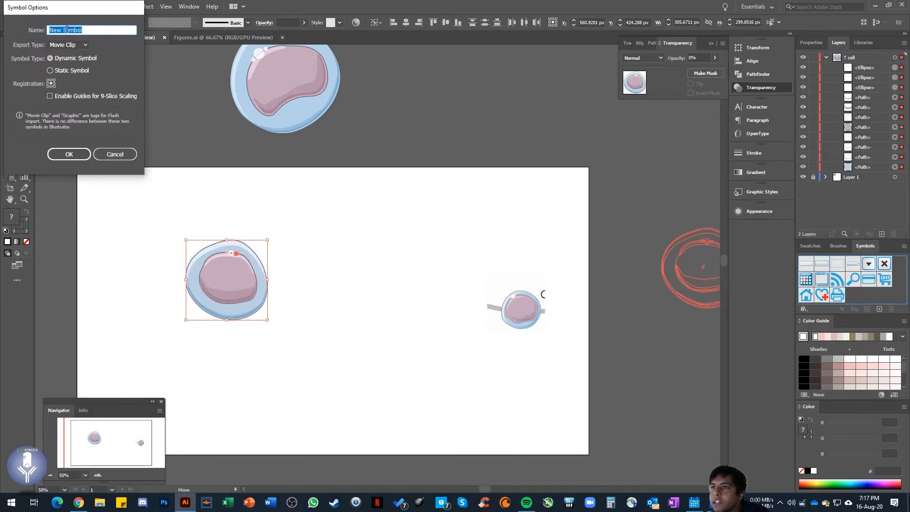
type("T cel")
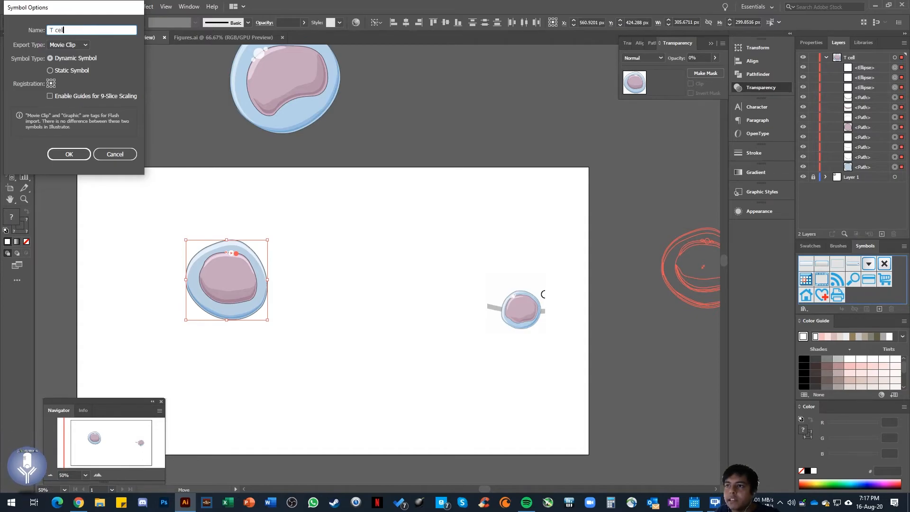
type("l")
key("Return")
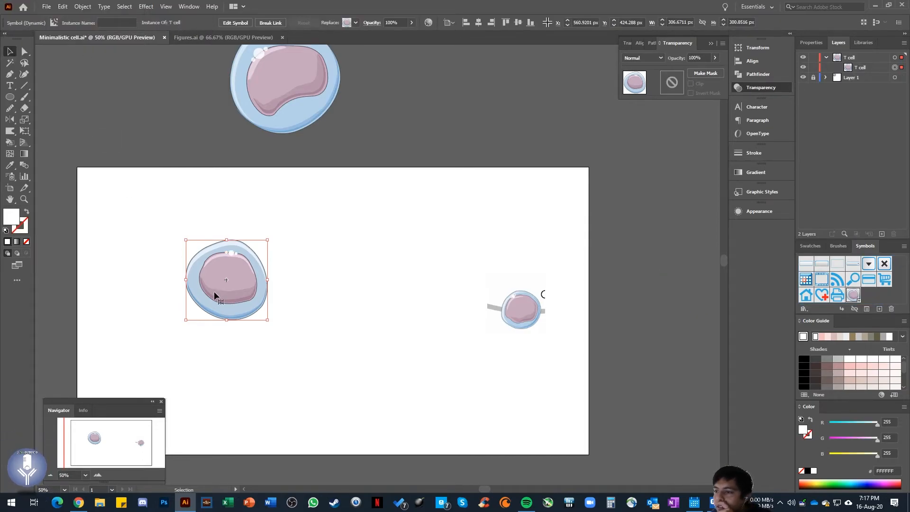
Move the T cell symbol to the artboard's upper right area and spray seven more copies over the left half with the Symbol Sprayer
left_click(322, 275)
left_click_drag(220, 297, 483, 229)
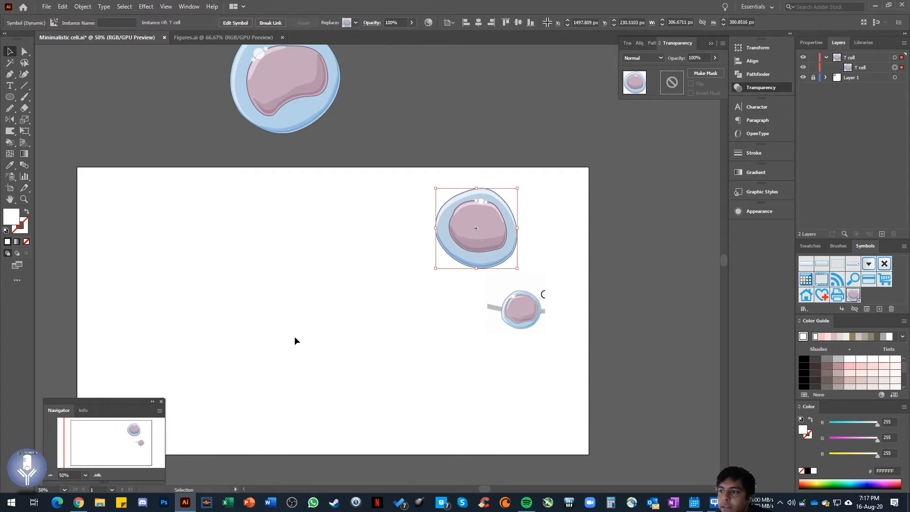
scroll(294, 337, "down", 2)
scroll(294, 336, "left", 4)
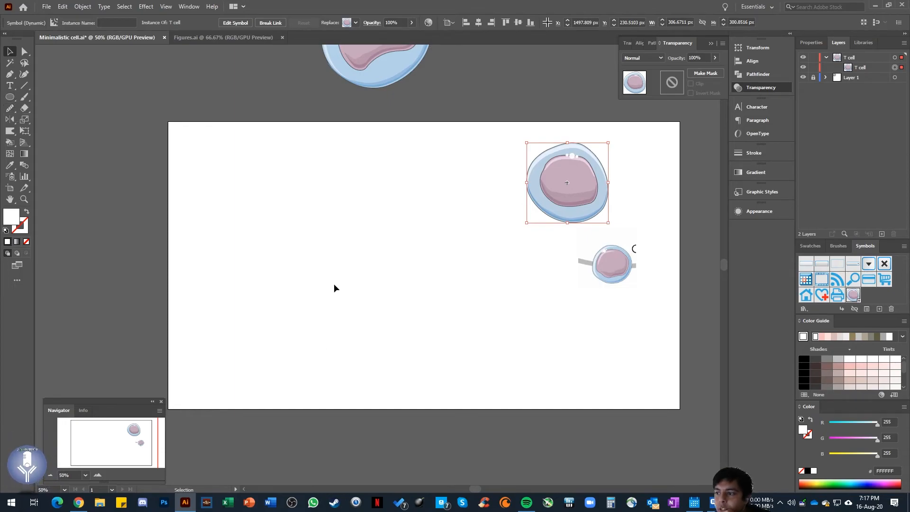
left_click(12, 181)
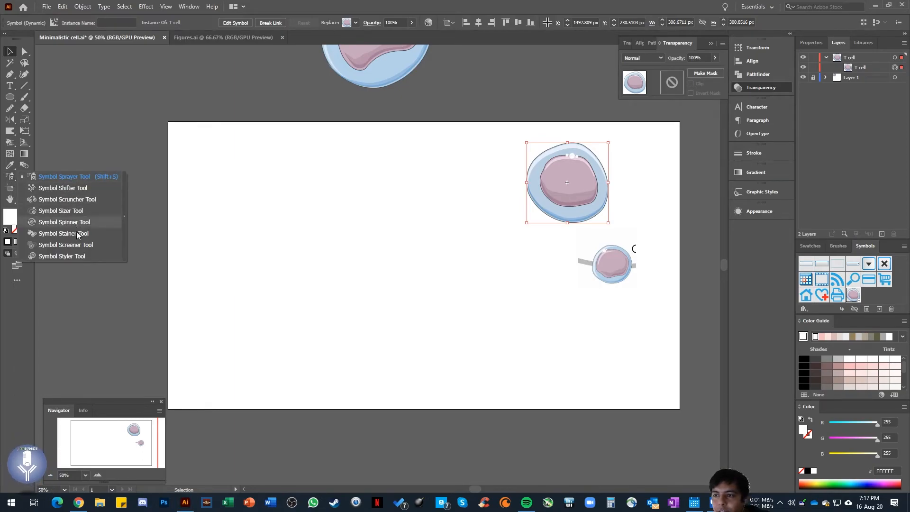
left_click(81, 182)
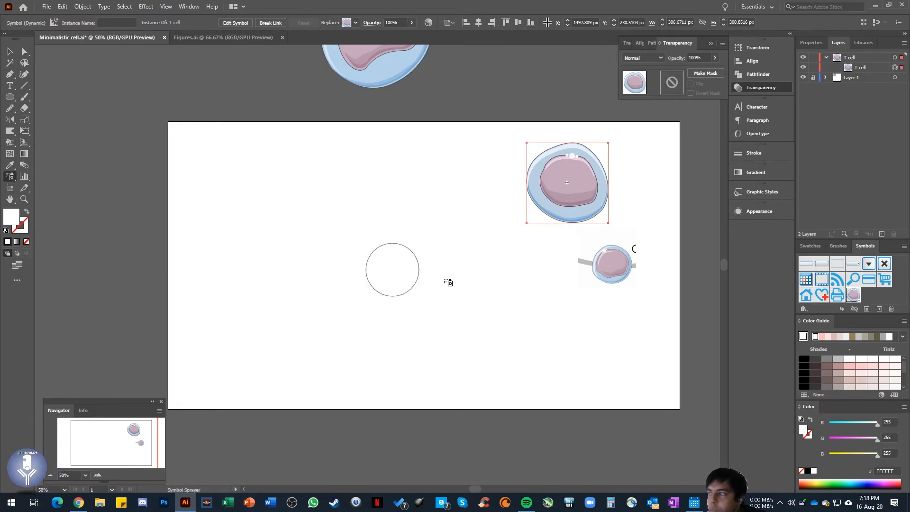
mouse_move(250, 223)
left_mouse_down()
mouse_move(260, 258)
mouse_move(345, 308)
mouse_move(348, 204)
mouse_move(417, 284)
mouse_move(337, 382)
mouse_move(223, 205)
mouse_move(240, 210)
left_mouse_up()
Resize the sprayed T cells with the Symbol Sizer, enlarging some and shrinking others so their sizes vary
left_click(10, 176)
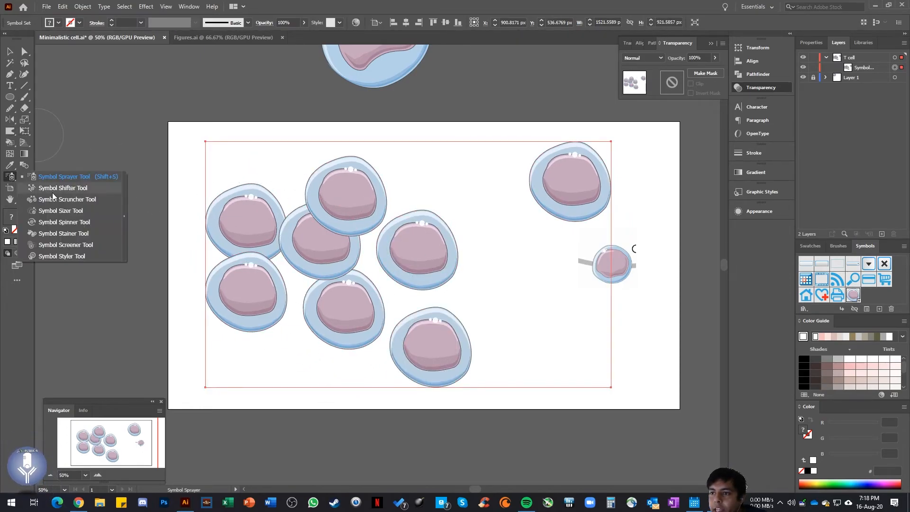
left_click(61, 210)
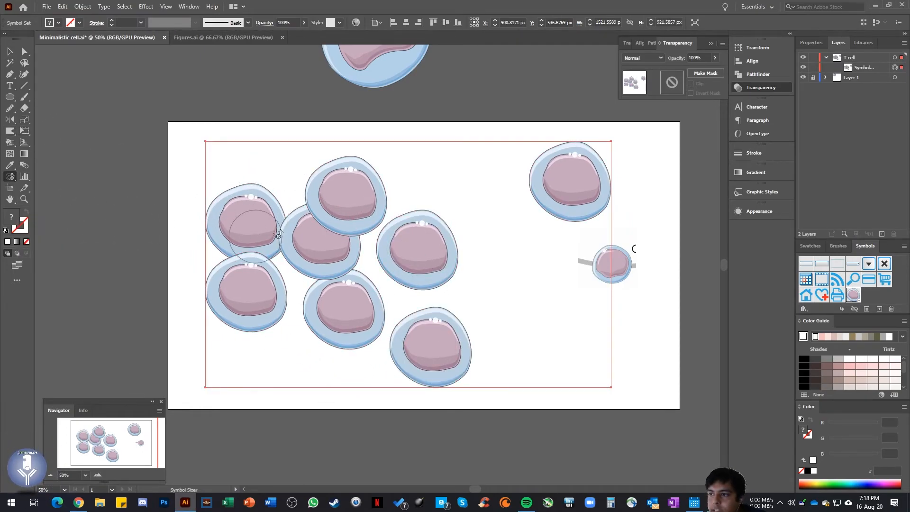
mouse_move(344, 201)
left_mouse_down()
mouse_move(411, 252)
mouse_move(421, 328)
mouse_move(416, 260)
left_mouse_up()
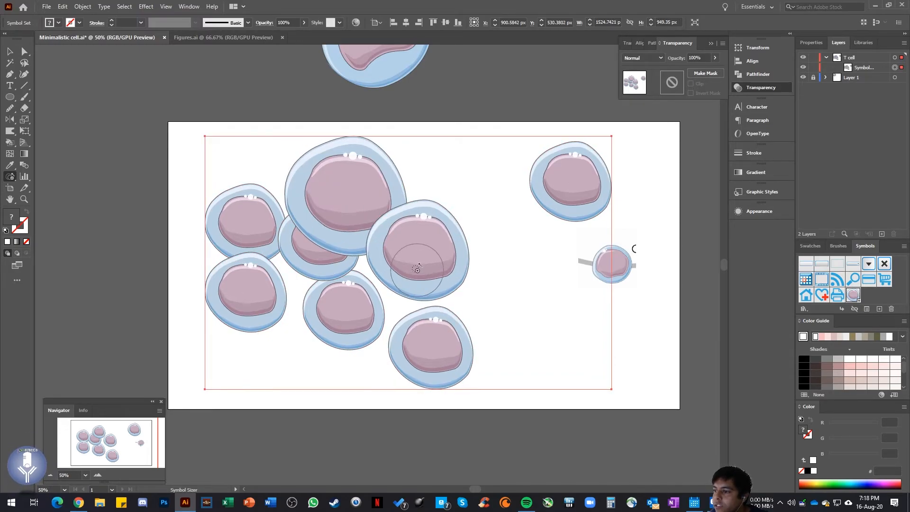
left_click(348, 197, "alt")
mouse_move(349, 196)
left_mouse_down()
mouse_move(318, 236)
mouse_move(406, 263)
mouse_move(413, 256)
mouse_move(423, 330)
mouse_move(246, 299)
mouse_move(248, 223)
left_mouse_up()
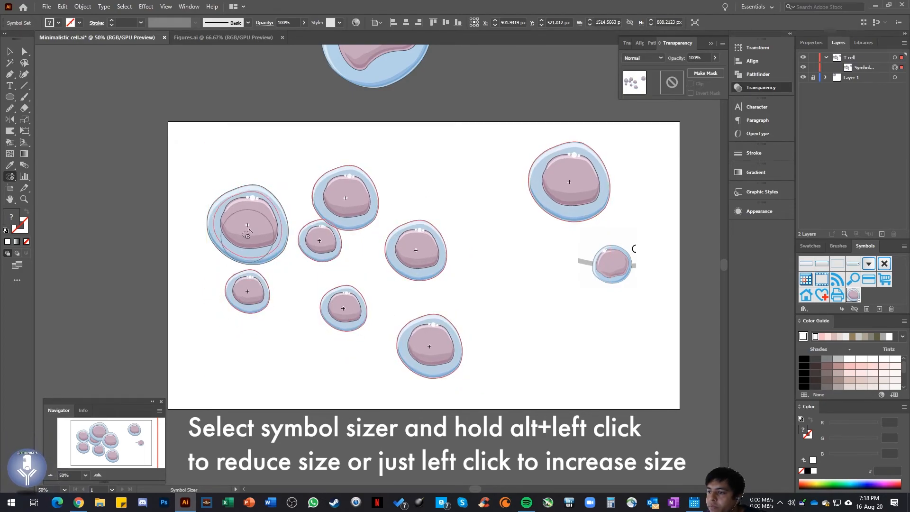
Push the seven sprayed T cells together into a tight cluster on the artboard's left side with the Symbol Shifter
left_click(11, 177)
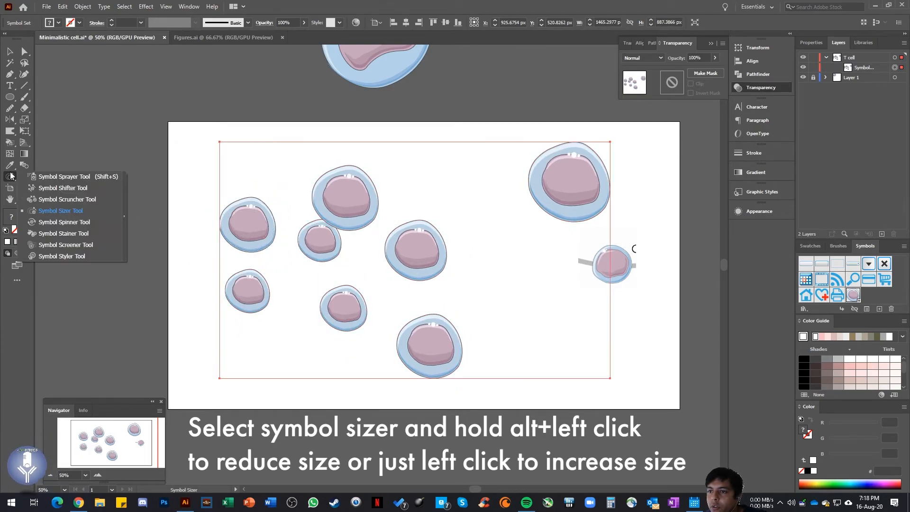
left_click(81, 190)
left_click_drag(314, 231, 270, 232)
mouse_move(414, 247)
left_mouse_down()
mouse_move(378, 248)
mouse_move(351, 235)
mouse_move(348, 298)
mouse_move(316, 263)
left_mouse_up()
mouse_move(243, 303)
left_mouse_down()
mouse_move(276, 256)
mouse_move(256, 279)
mouse_move(261, 271)
left_mouse_up()
mouse_move(477, 342)
left_mouse_down()
mouse_move(416, 323)
mouse_move(377, 278)
mouse_move(393, 290)
left_mouse_up()
left_click_drag(428, 338, 348, 283)
left_click_drag(422, 331, 372, 295)
left_click_drag(417, 327, 355, 279)
mouse_move(414, 322)
left_mouse_down()
mouse_move(355, 262)
mouse_move(386, 297)
left_mouse_up()
left_click_drag(395, 303, 382, 287)
left_click_drag(354, 202, 323, 190)
left_click_drag(324, 189, 284, 187)
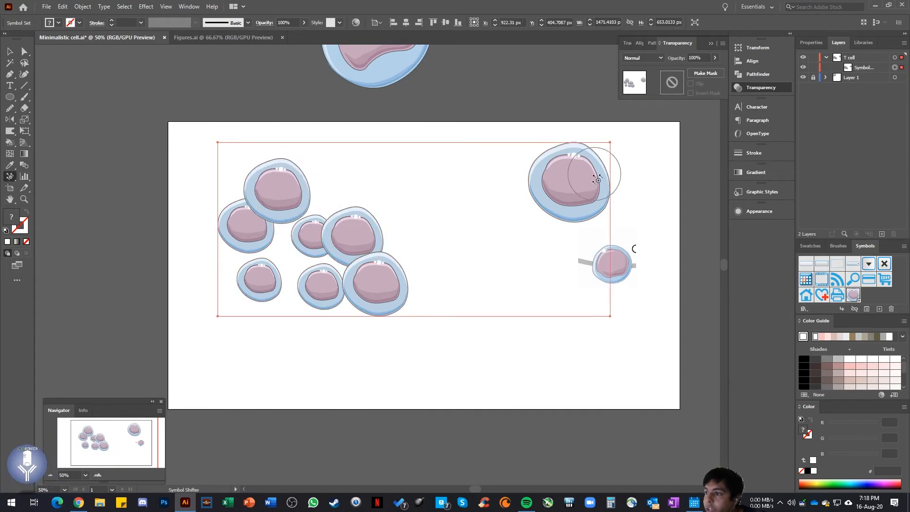
mouse_move(311, 237)
left_mouse_down()
mouse_move(282, 266)
mouse_move(303, 245)
mouse_move(285, 247)
left_mouse_up()
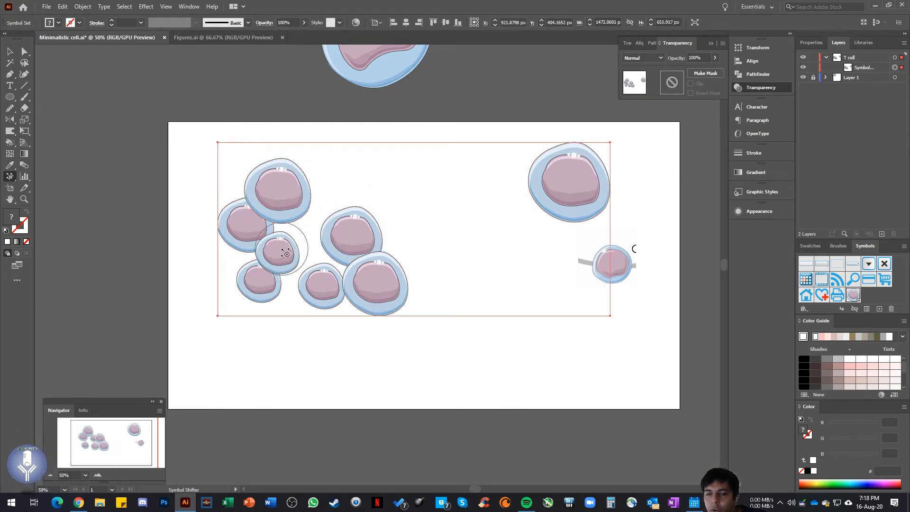
mouse_move(327, 291)
left_mouse_down()
mouse_move(315, 296)
mouse_move(290, 284)
left_mouse_up()
left_click_drag(355, 233, 317, 216)
left_click_drag(393, 284, 332, 272)
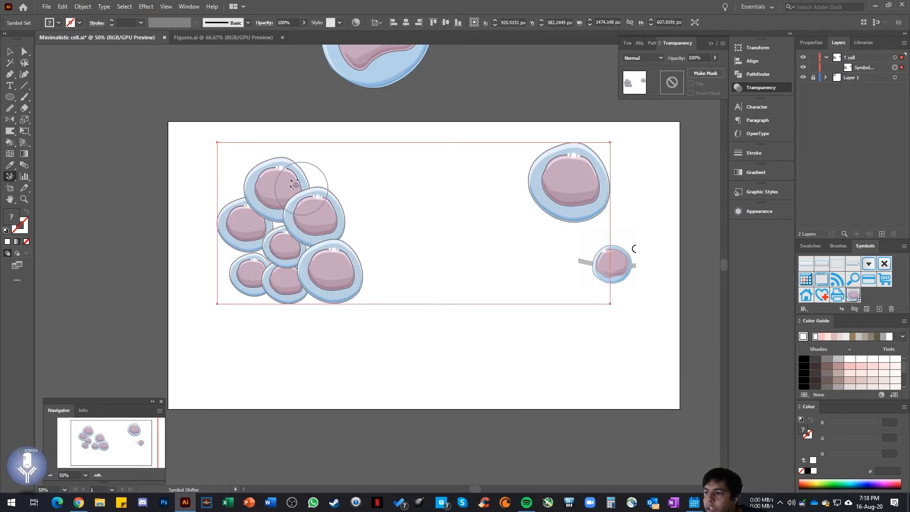
Shrink the larger cells of the cluster with the Symbol Sizer
left_click_drag(11, 176, 71, 210)
mouse_move(278, 183)
left_mouse_down()
mouse_move(307, 208)
mouse_move(325, 267)
left_mouse_up()
scroll(324, 267, "up", 1)
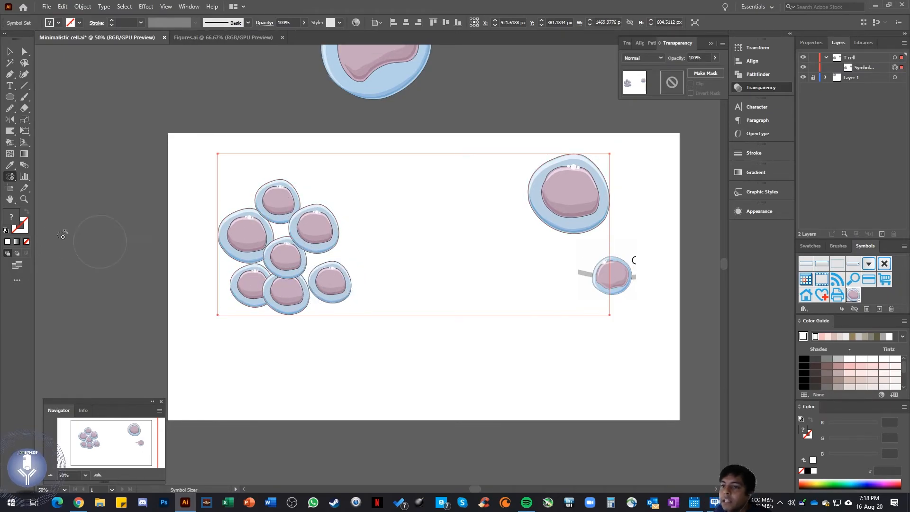
Make several cells of the cluster semi-transparent with the Symbol Screener
left_click_drag(10, 179, 71, 244)
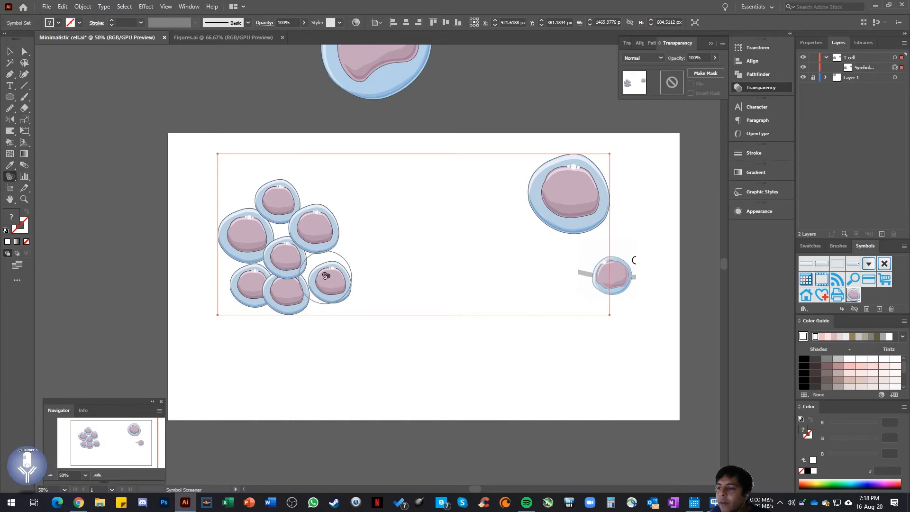
scroll(324, 279, "up", 1)
mouse_move(217, 288)
left_mouse_down()
mouse_move(270, 299)
mouse_move(338, 293)
mouse_move(459, 358)
mouse_move(281, 191)
mouse_move(259, 273)
mouse_move(307, 416)
left_mouse_up()
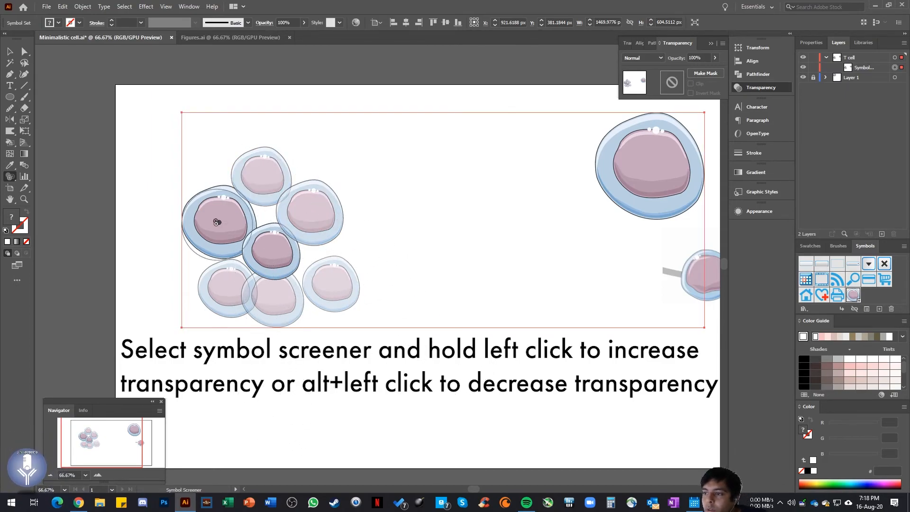
Stain the large leftmost cell of the cluster dark green (006837) with the Symbol Stainer
right_click(10, 176)
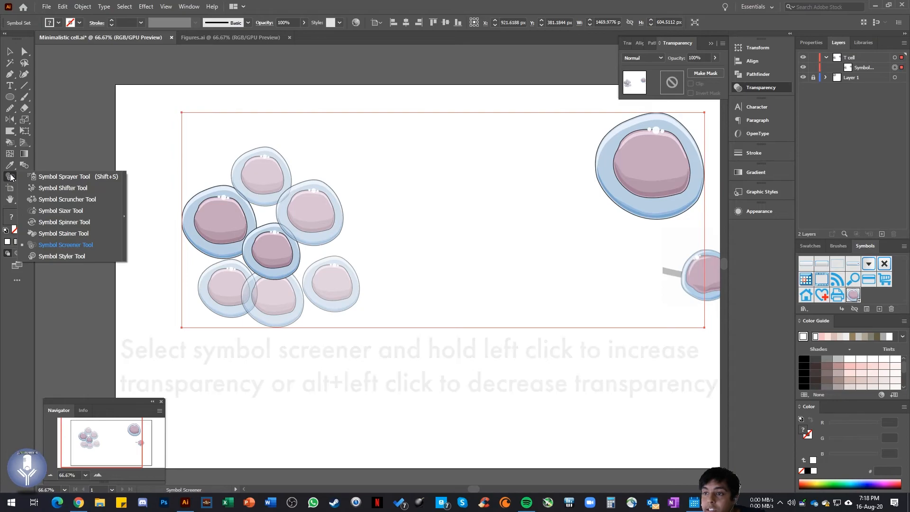
left_click(86, 233)
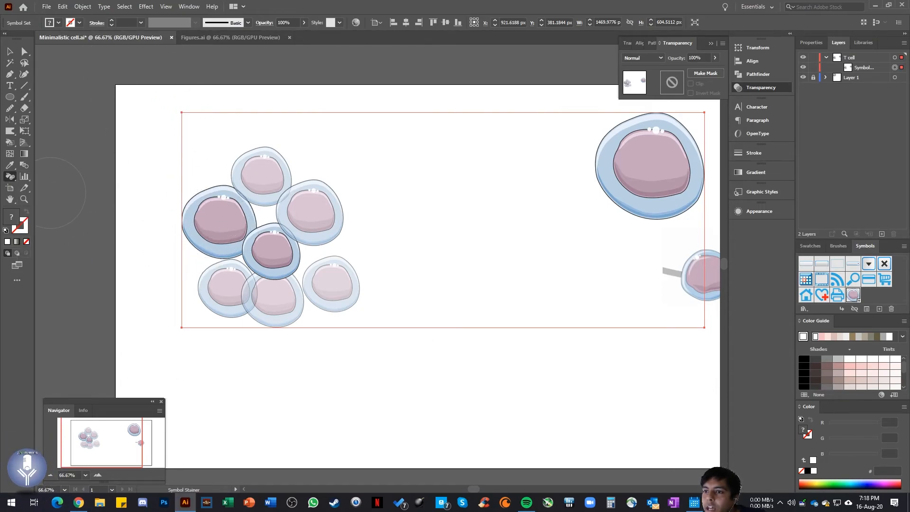
right_click(11, 178)
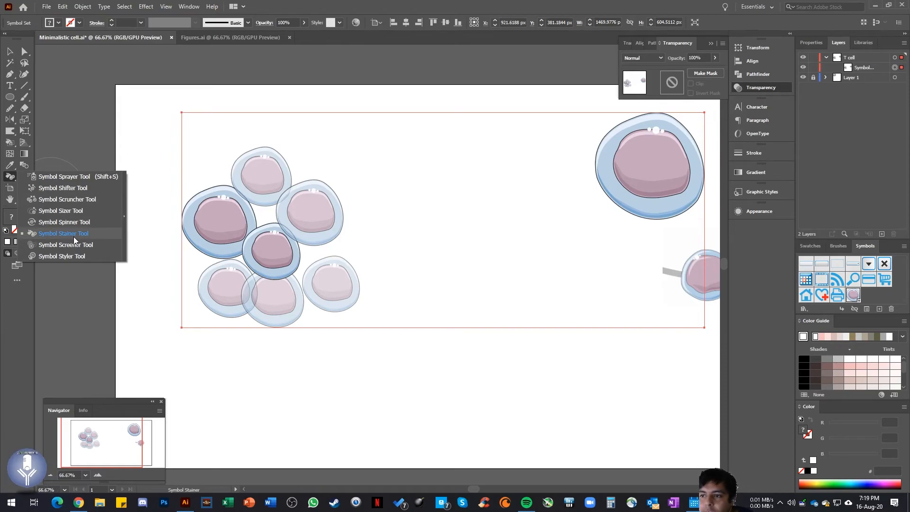
left_click(74, 234)
left_click(69, 23)
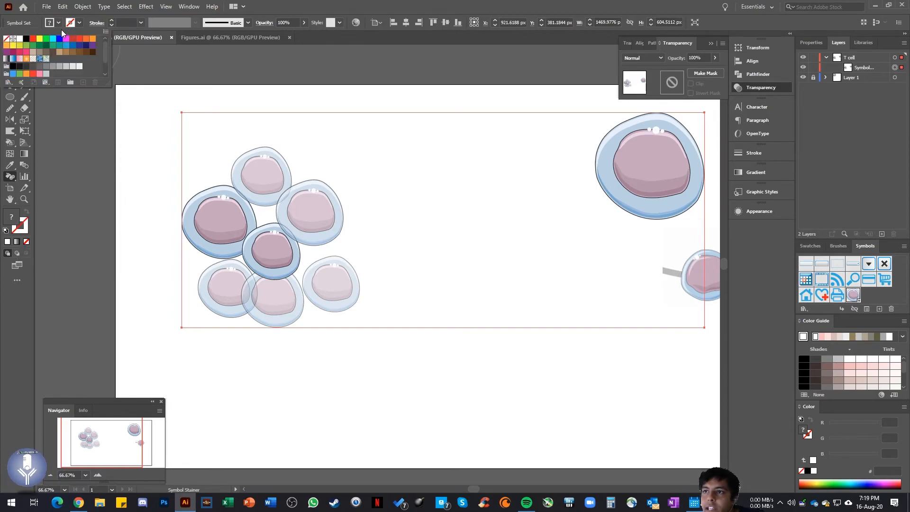
left_click(39, 45)
left_click_drag(217, 209, 223, 224)
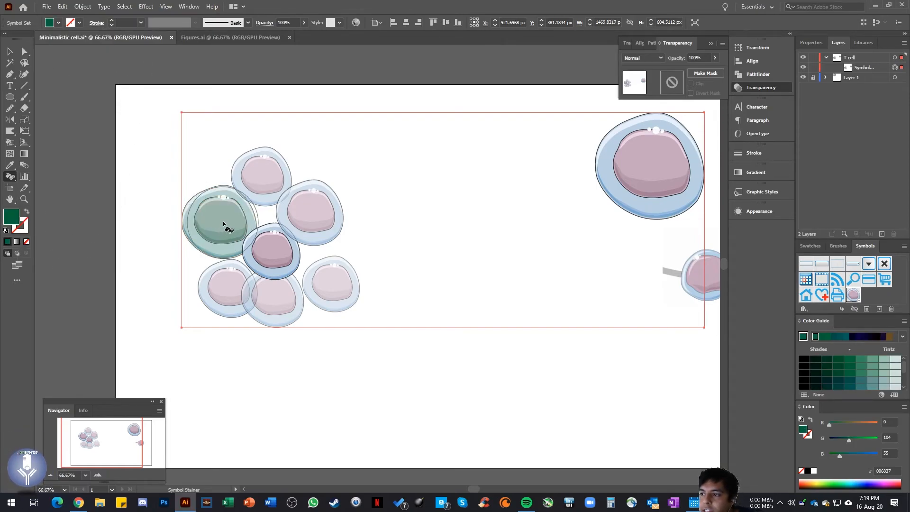
Stain the central cell of the cluster red (FF0000) with the Symbol Stainer
left_click(58, 23)
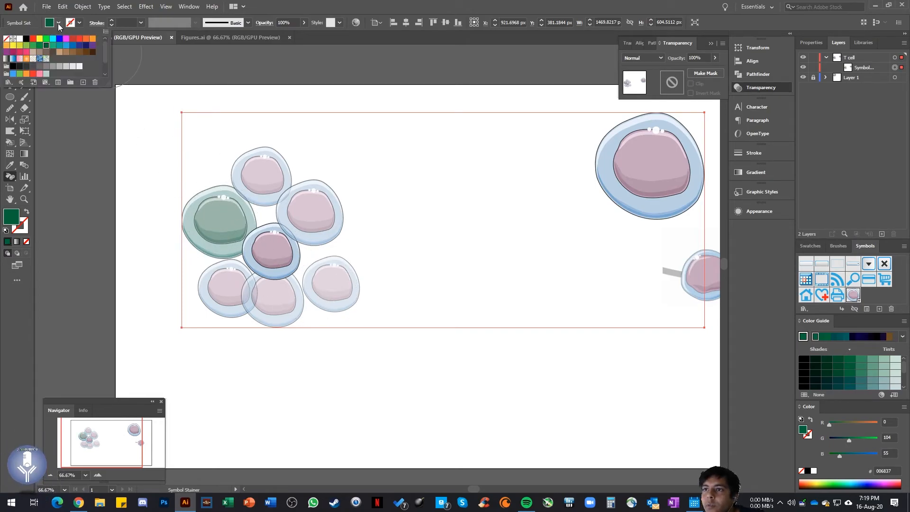
left_click(33, 39)
left_click(279, 251)
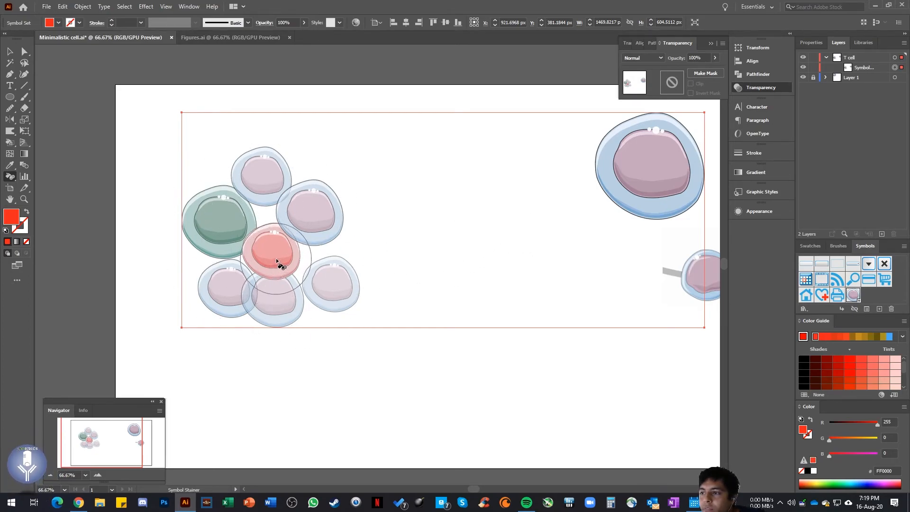
scroll(339, 232, "right", 3)
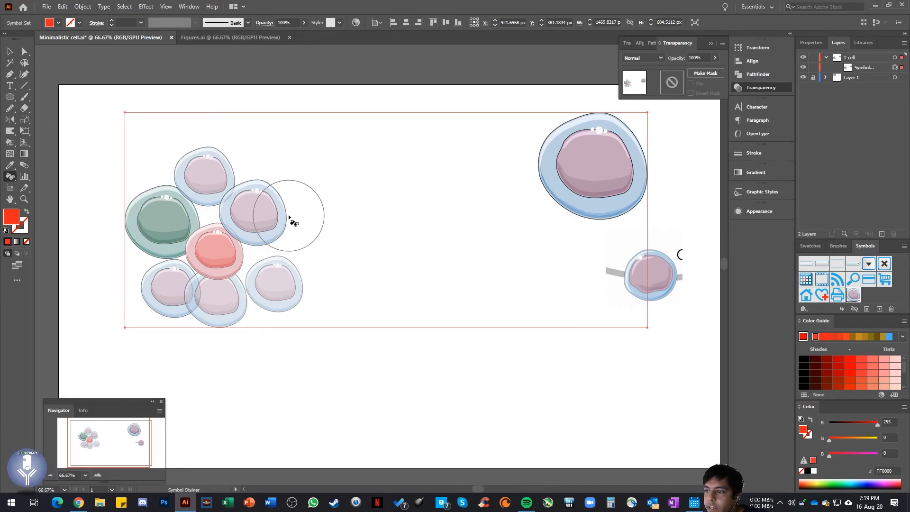
Add two separate text labels, "Th1" and "Treg", in the empty area beside the cell cluster
left_click(10, 86)
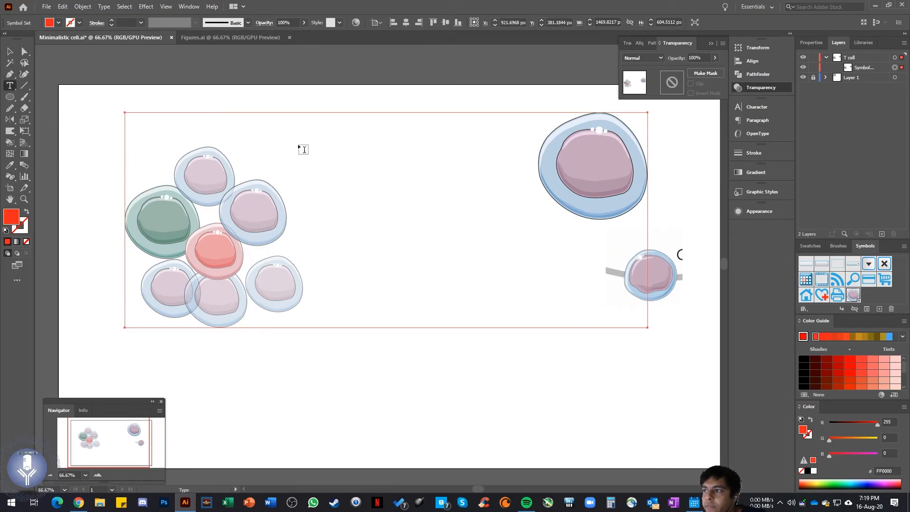
left_click(311, 158)
type("Th1")
left_click(420, 158)
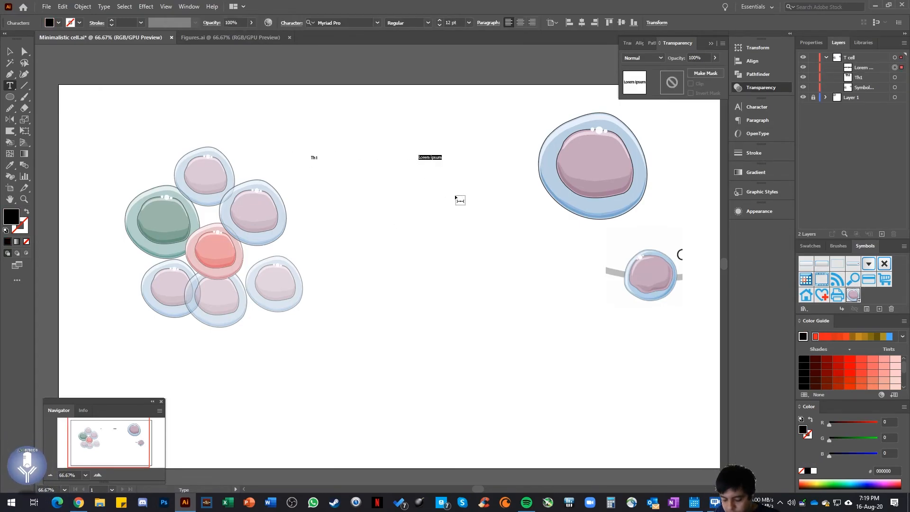
scroll(380, 149, "up", 2)
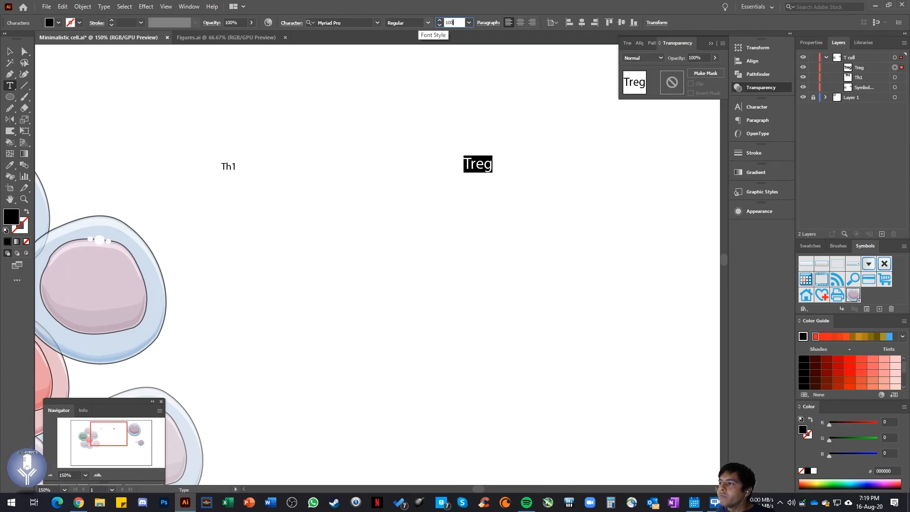
Set the Treg label's font size to 100 pt and move it down to the lower part of the artboard
type("100")
key("Return")
left_click(11, 51)
scroll(445, 280, "down", 2)
left_click_drag(492, 233, 463, 409)
Set the Th1 label's font size to 100 pt and move it down to the lower part of the artboard
left_click(350, 231)
type("100")
key("Return")
scroll(493, 301, "down", 1)
left_click_drag(376, 190, 339, 426)
Reposition the Treg and Th1 labels side by side near the artboard's lower edge, leaving room for cells above them
scroll(493, 404, "down", 2)
left_click_drag(477, 263, 540, 359)
left_click_drag(346, 348, 346, 348)
left_click_drag(545, 347, 540, 352)
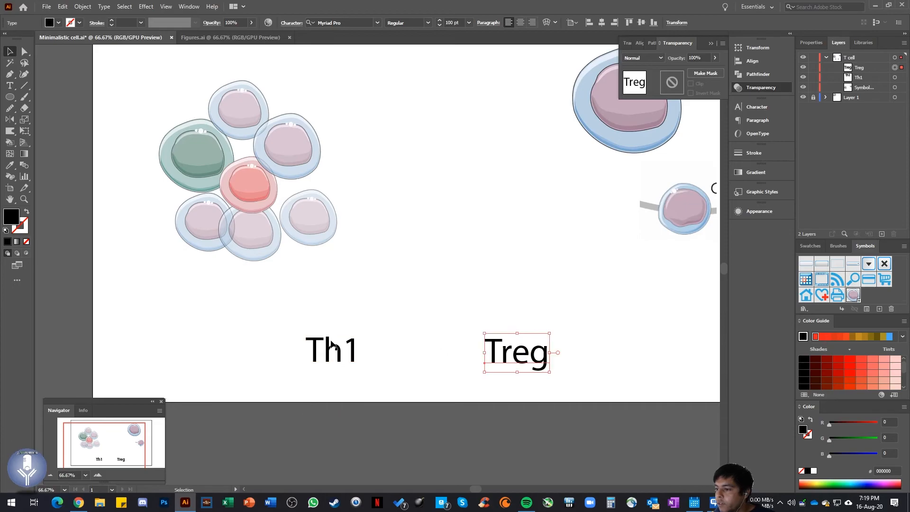
left_click_drag(314, 336, 331, 352)
Place one T cell symbol above the Treg label with the Symbol Sprayer and shrink it with the Symbol Sizer
left_click_drag(11, 182, 47, 179)
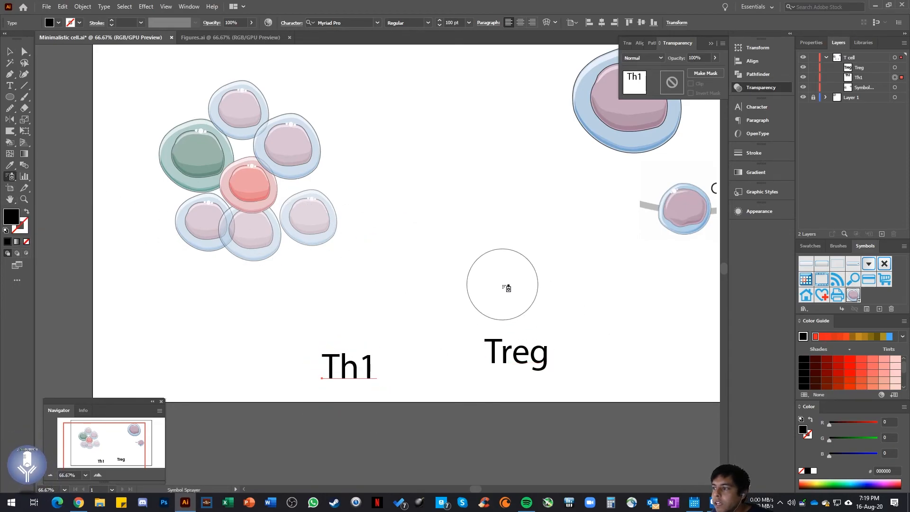
left_click(506, 285)
mouse_move(11, 177)
left_mouse_down()
mouse_move(34, 179)
mouse_move(52, 214)
left_mouse_up()
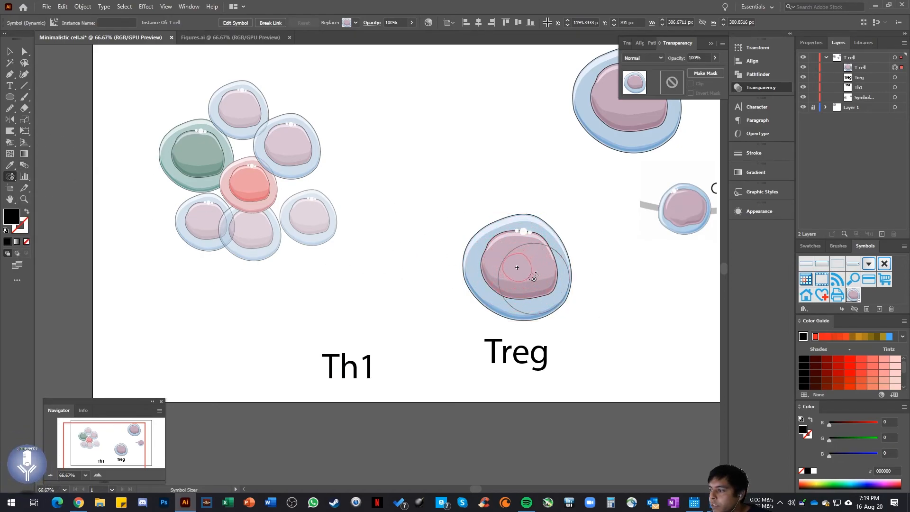
left_click(533, 278, "alt")
Spray more small T cells above the Treg label to form a group of seven
left_click_drag(7, 180, 71, 178)
left_click(497, 288)
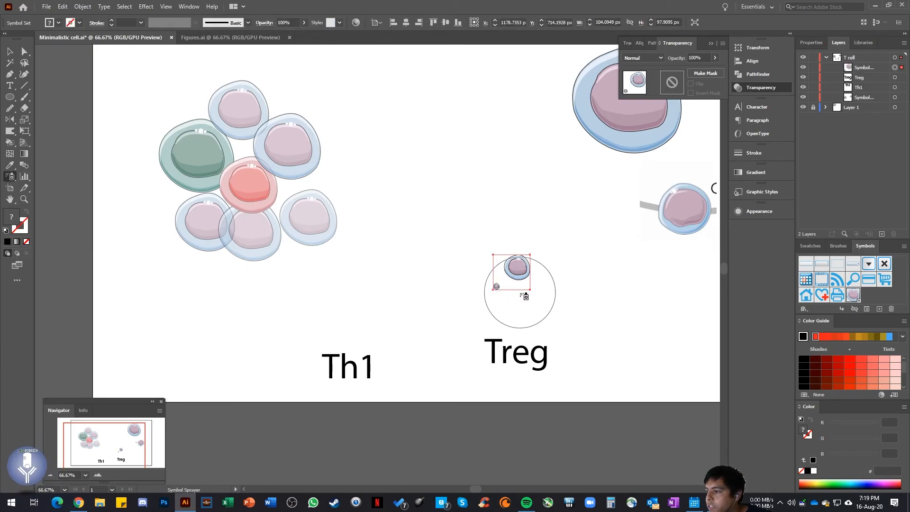
mouse_move(513, 301)
left_mouse_down()
mouse_move(542, 295)
mouse_move(544, 276)
mouse_move(492, 264)
mouse_move(487, 296)
mouse_move(538, 308)
left_mouse_up()
scroll(519, 305, "up", 2)
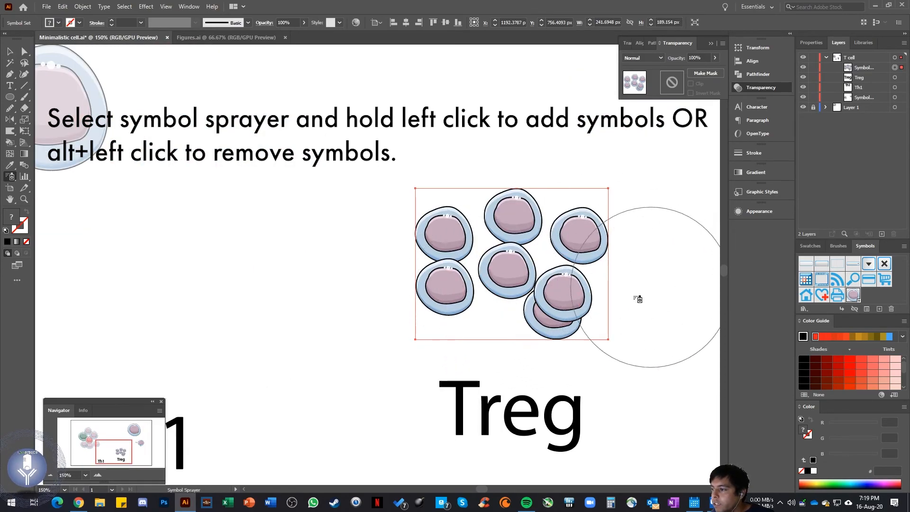
Separate the two overlapping cells in the Treg group with the Symbol Shifter
left_click(11, 177)
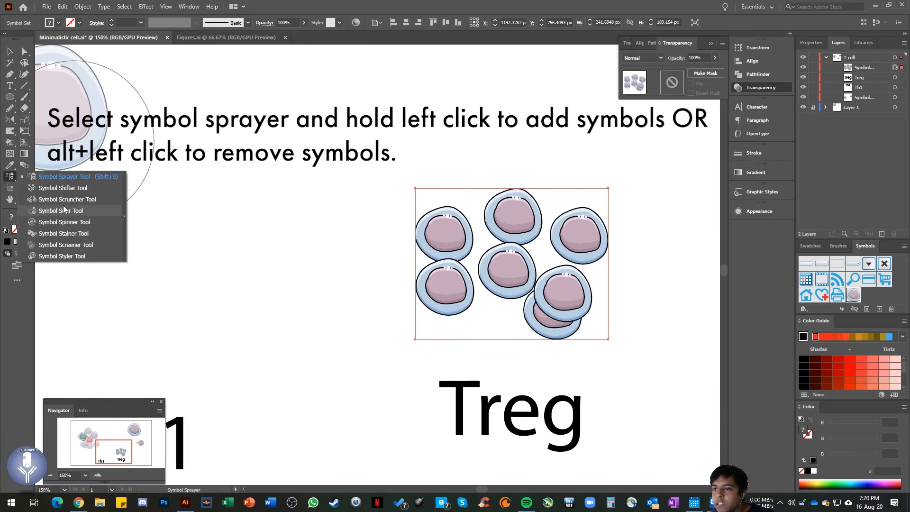
left_click(63, 187)
mouse_move(579, 294)
left_mouse_down()
mouse_move(630, 279)
mouse_move(552, 306)
mouse_move(538, 328)
mouse_move(617, 307)
mouse_move(589, 286)
mouse_move(625, 322)
left_mouse_up()
key("ctrl+minus")
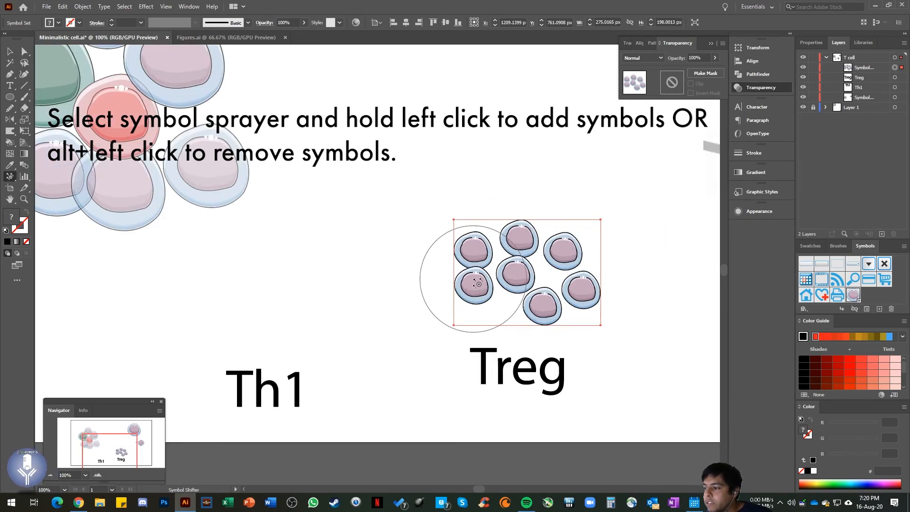
Stain the cells of the Treg group light green (8CC63F) with the Symbol Stainer
left_click(8, 179)
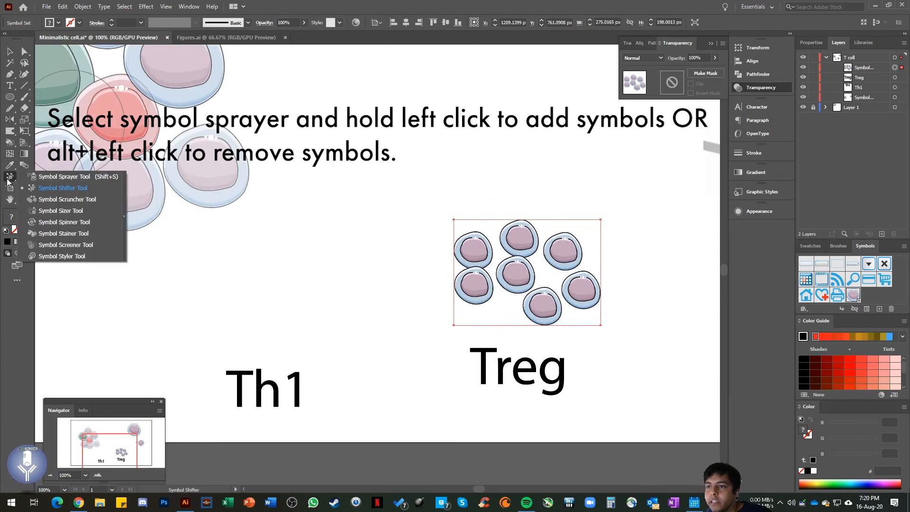
left_click(70, 234)
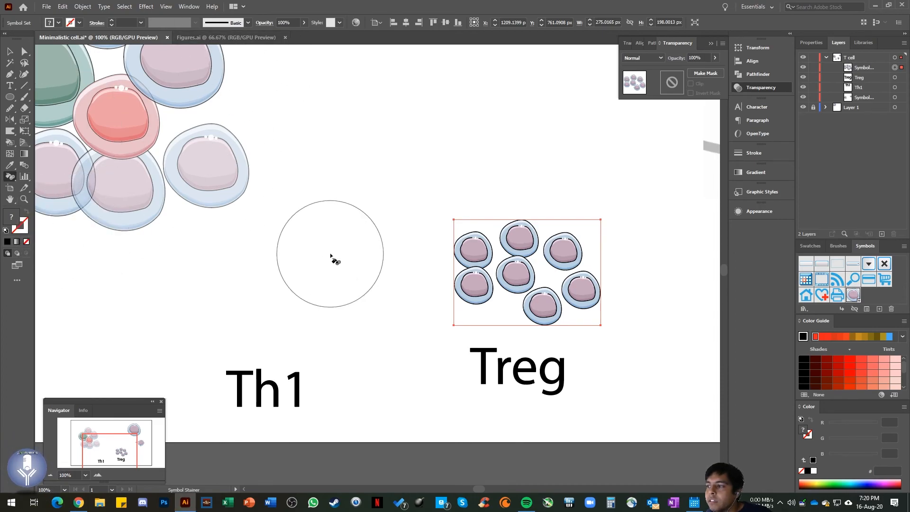
left_click(59, 24)
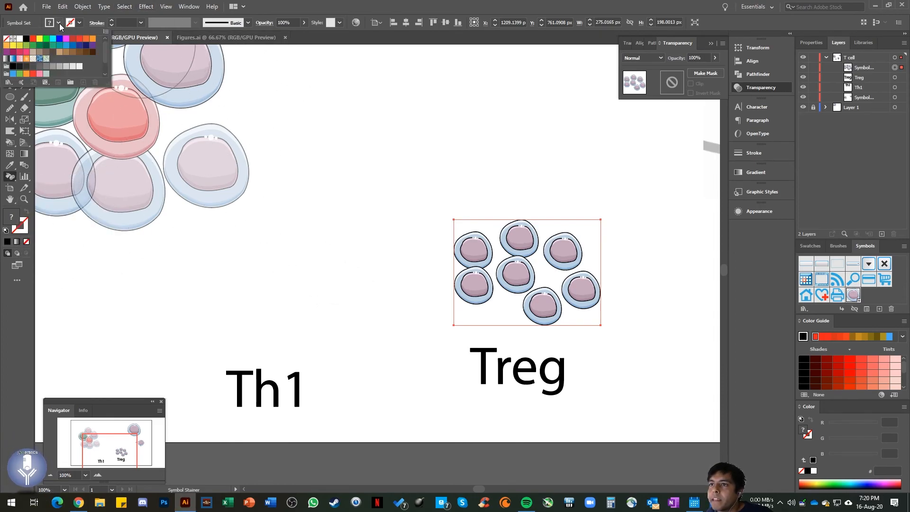
left_click(26, 45)
mouse_move(486, 253)
left_mouse_down()
mouse_move(523, 277)
mouse_move(523, 229)
mouse_move(565, 250)
mouse_move(580, 284)
mouse_move(551, 311)
mouse_move(525, 247)
mouse_move(466, 256)
mouse_move(526, 303)
mouse_move(551, 309)
mouse_move(471, 254)
mouse_move(574, 289)
mouse_move(492, 312)
mouse_move(574, 274)
left_mouse_up()
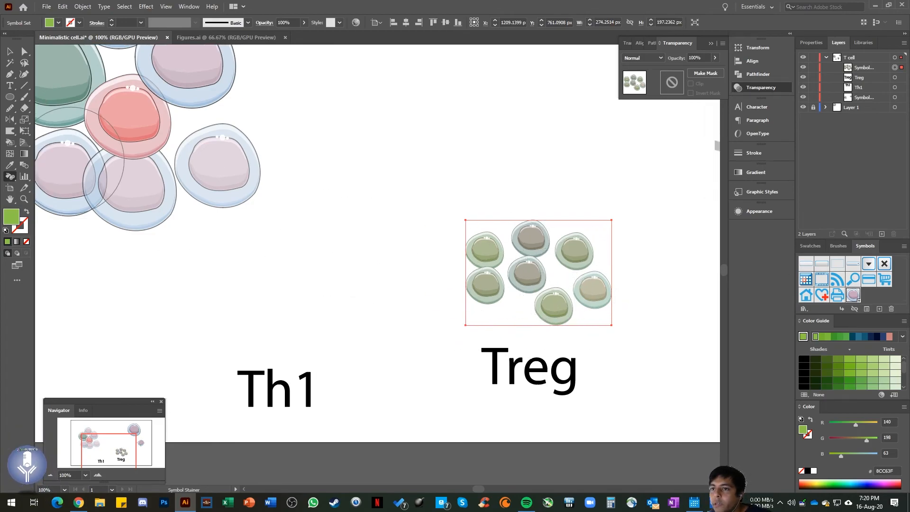
Rotate cells of the Treg group with the Symbol Spinner so their orientations vary
left_click(12, 176)
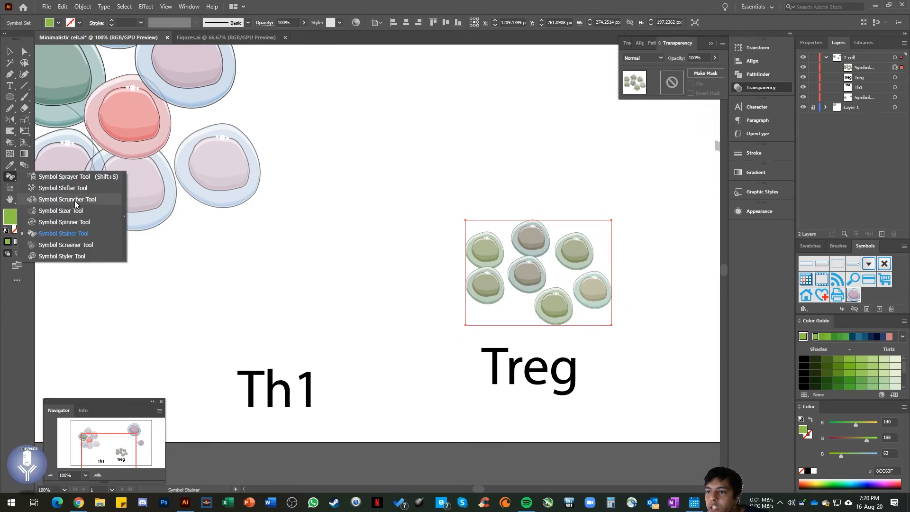
left_click(74, 225)
mouse_move(533, 250)
left_mouse_down()
mouse_move(551, 241)
mouse_move(565, 246)
mouse_move(522, 229)
mouse_move(526, 248)
mouse_move(571, 244)
mouse_move(551, 273)
mouse_move(575, 241)
mouse_move(594, 251)
mouse_move(584, 318)
mouse_move(613, 268)
mouse_move(602, 255)
mouse_move(592, 279)
mouse_move(604, 280)
mouse_move(615, 315)
mouse_move(549, 334)
mouse_move(582, 302)
mouse_move(578, 288)
mouse_move(574, 297)
mouse_move(605, 317)
mouse_move(612, 302)
mouse_move(562, 300)
mouse_move(580, 337)
mouse_move(555, 307)
mouse_move(590, 314)
mouse_move(535, 304)
mouse_move(543, 340)
mouse_move(518, 273)
mouse_move(524, 297)
mouse_move(530, 268)
mouse_move(539, 270)
mouse_move(551, 295)
mouse_move(497, 284)
mouse_move(490, 305)
mouse_move(464, 295)
mouse_move(478, 306)
left_mouse_up()
mouse_move(478, 306)
left_mouse_down()
mouse_move(486, 285)
mouse_move(453, 327)
mouse_move(463, 242)
mouse_move(441, 240)
left_mouse_up()
scroll(450, 298, "left", 2)
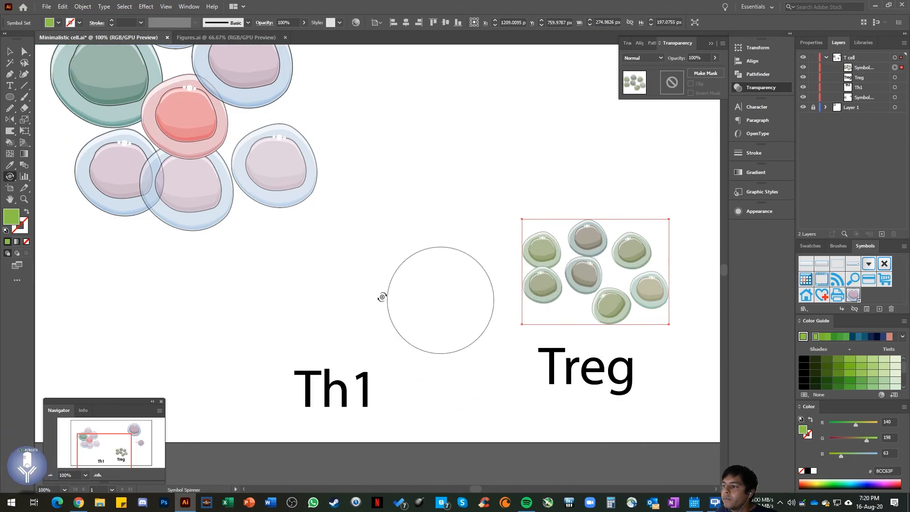
Add three T cell symbols above the Th1 label with the Symbol Sprayer
left_click(10, 177)
left_click(49, 177)
left_click(275, 299)
left_click(314, 272)
left_click(326, 327)
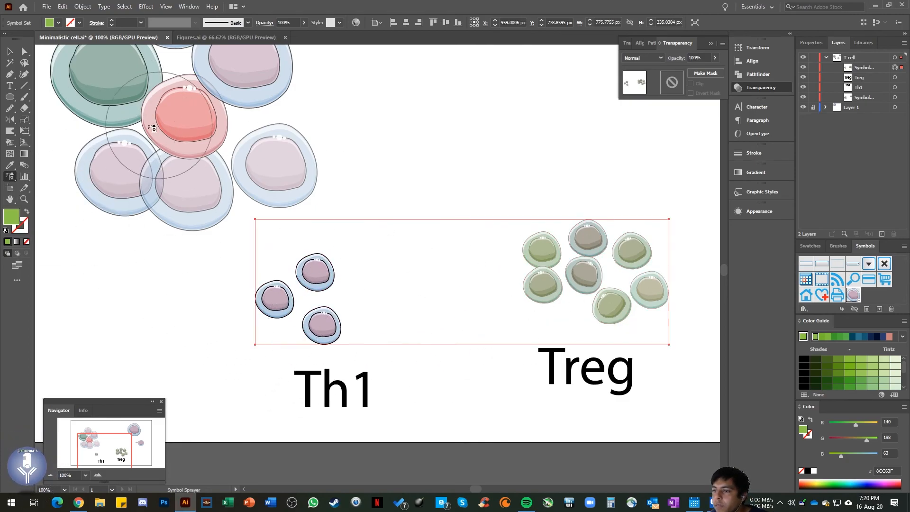
Stain the three cells above the Th1 label red (FF0000) with the Symbol Stainer and deselect the symbol set
left_click(10, 176)
left_click(63, 233)
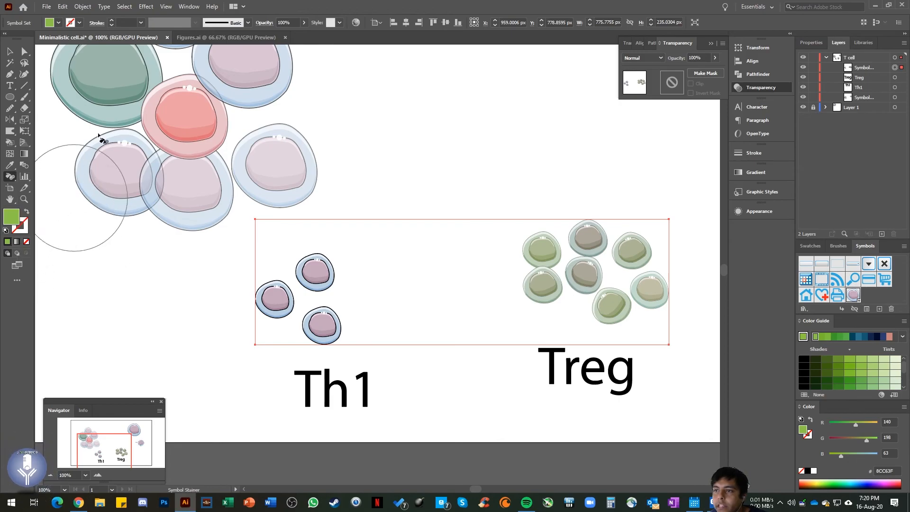
left_click(58, 22)
left_click(33, 38)
mouse_move(309, 290)
left_mouse_down()
mouse_move(327, 339)
mouse_move(270, 310)
mouse_move(321, 327)
mouse_move(274, 298)
left_mouse_up()
key("v")
left_click(439, 149)
scroll(511, 289, "right", 2)
scroll(511, 289, "down", 1)
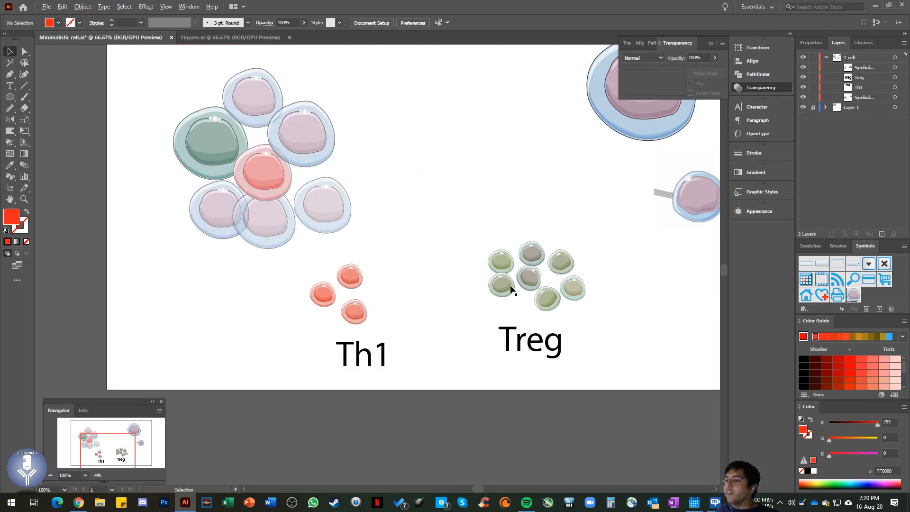
scroll(428, 289, "right", 4)
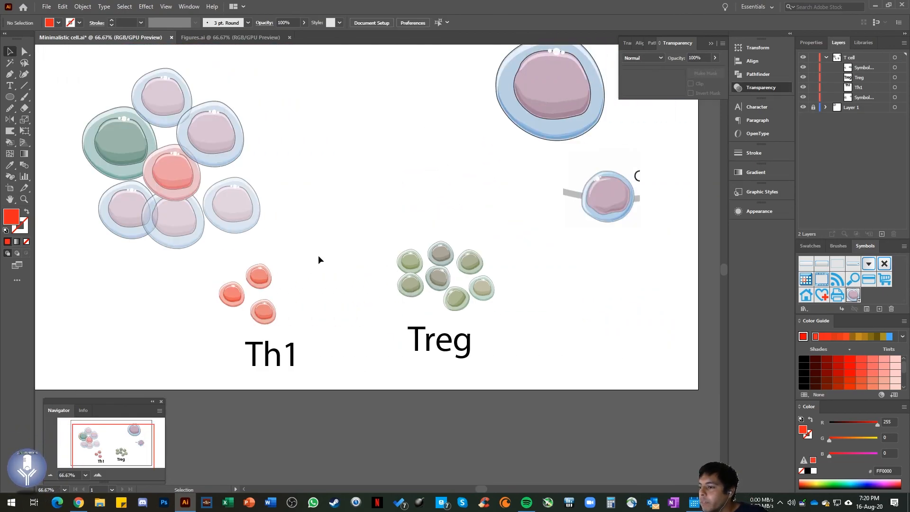
scroll(351, 234, "up", 2)
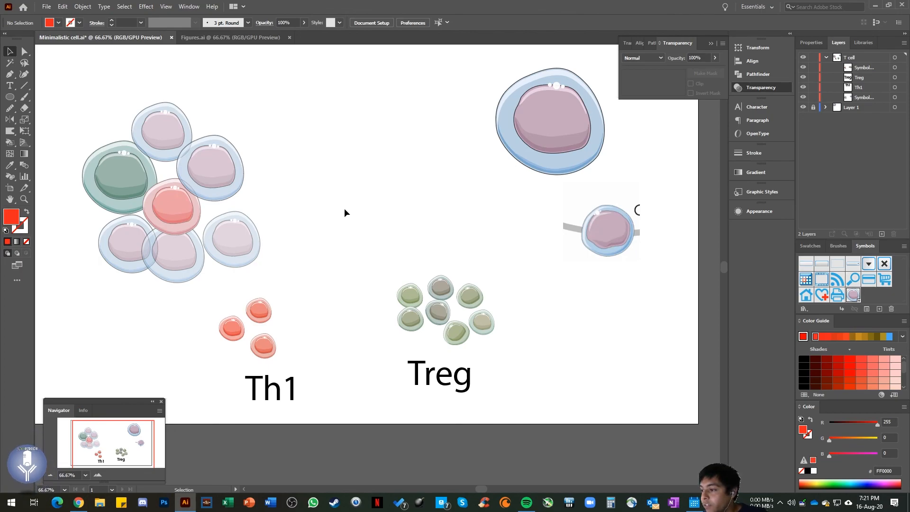
Switch to the Figures.ai document and examine how T cell symbols are used in the CD4+ Tconv, iTreg and Th17 figure
left_click(225, 38)
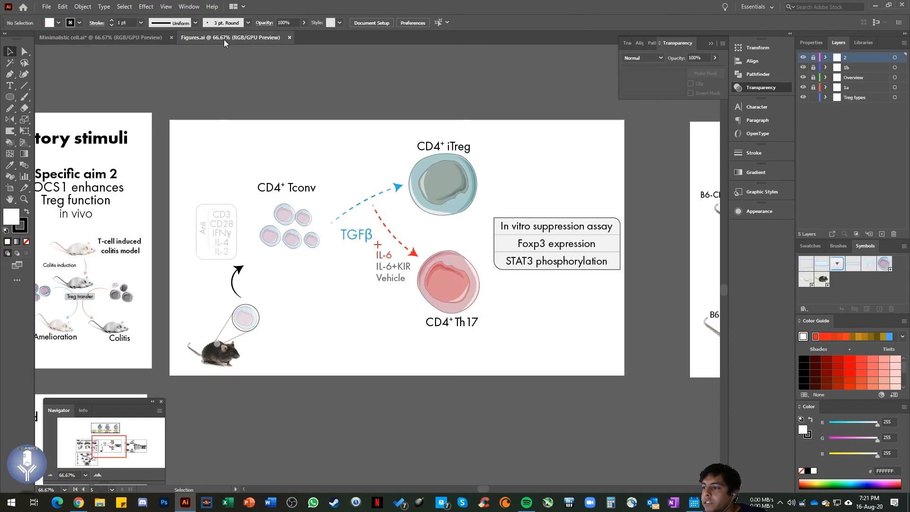
mouse_move(121, 436)
left_mouse_down()
mouse_move(104, 430)
mouse_move(100, 443)
mouse_move(110, 447)
left_mouse_up()
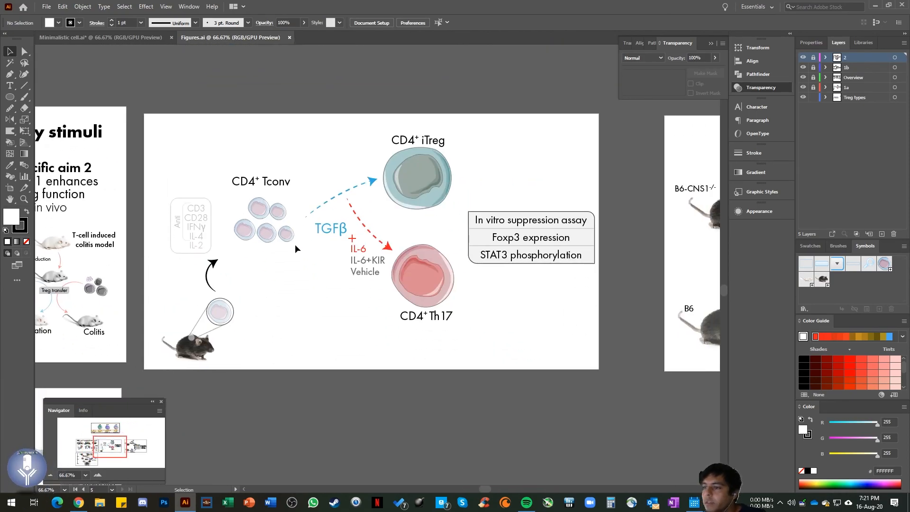
scroll(332, 241, "up", 1)
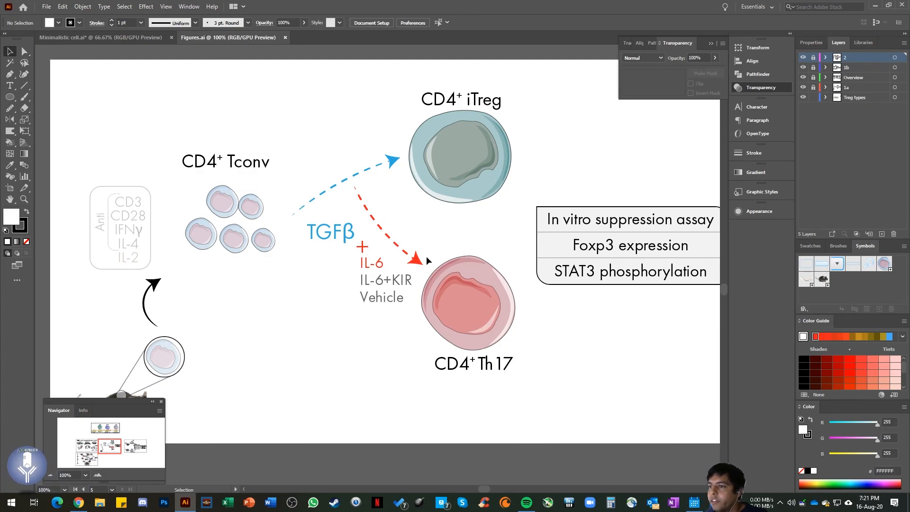
scroll(342, 275, "down", 1)
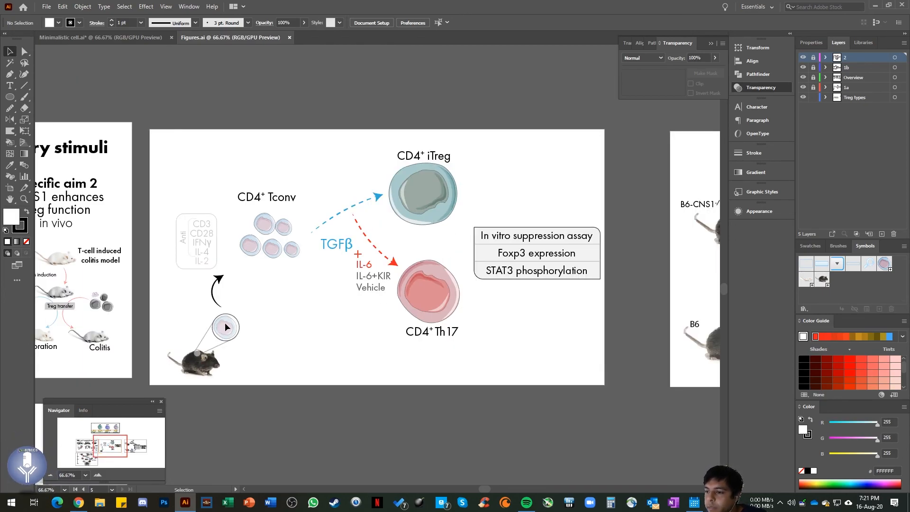
scroll(480, 211, "up", 1)
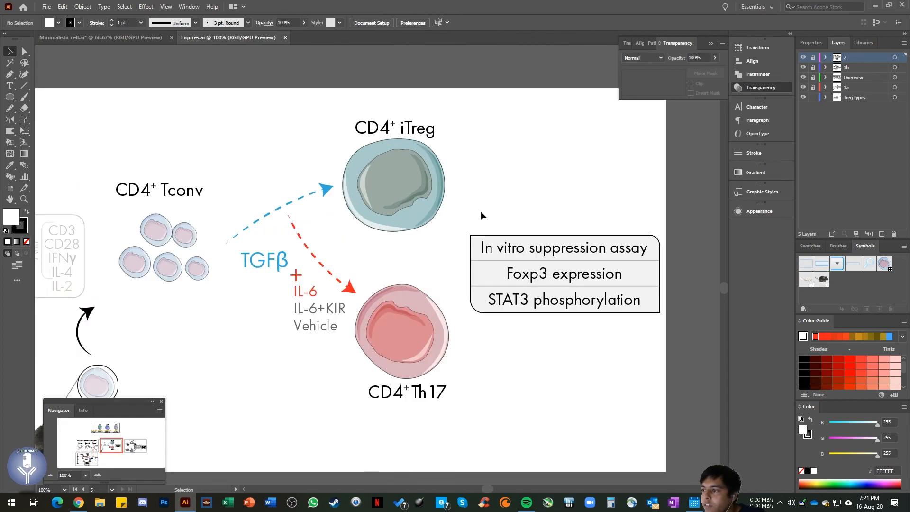
scroll(407, 237, "left", 4)
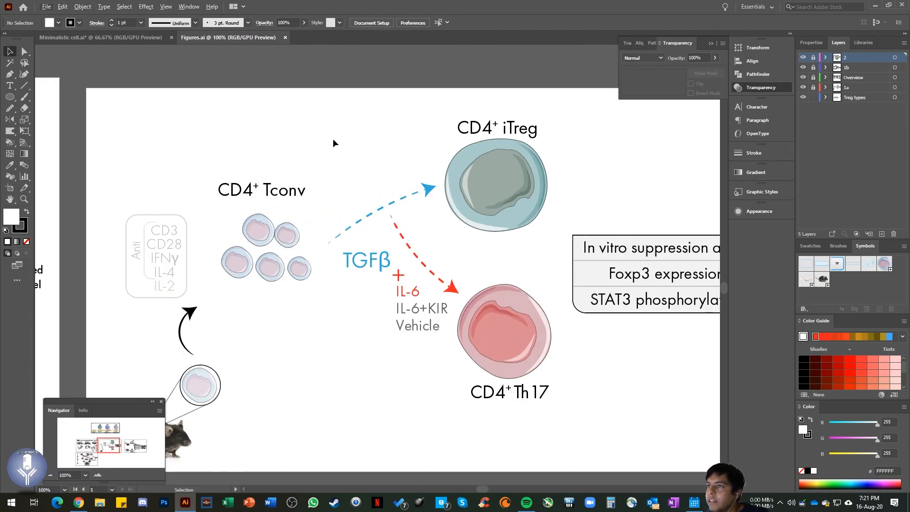